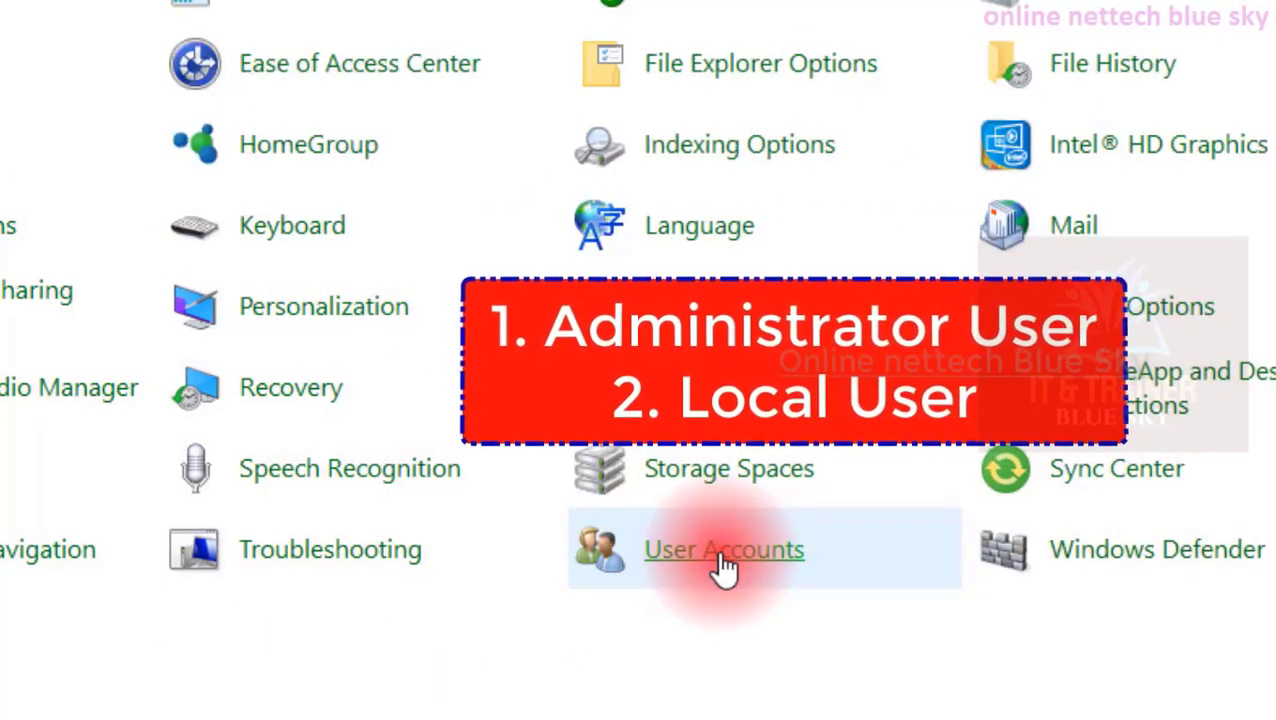
- Open User Accounts from the Control Panel items, dismissing the virus protection notification along the way
click(720, 553)
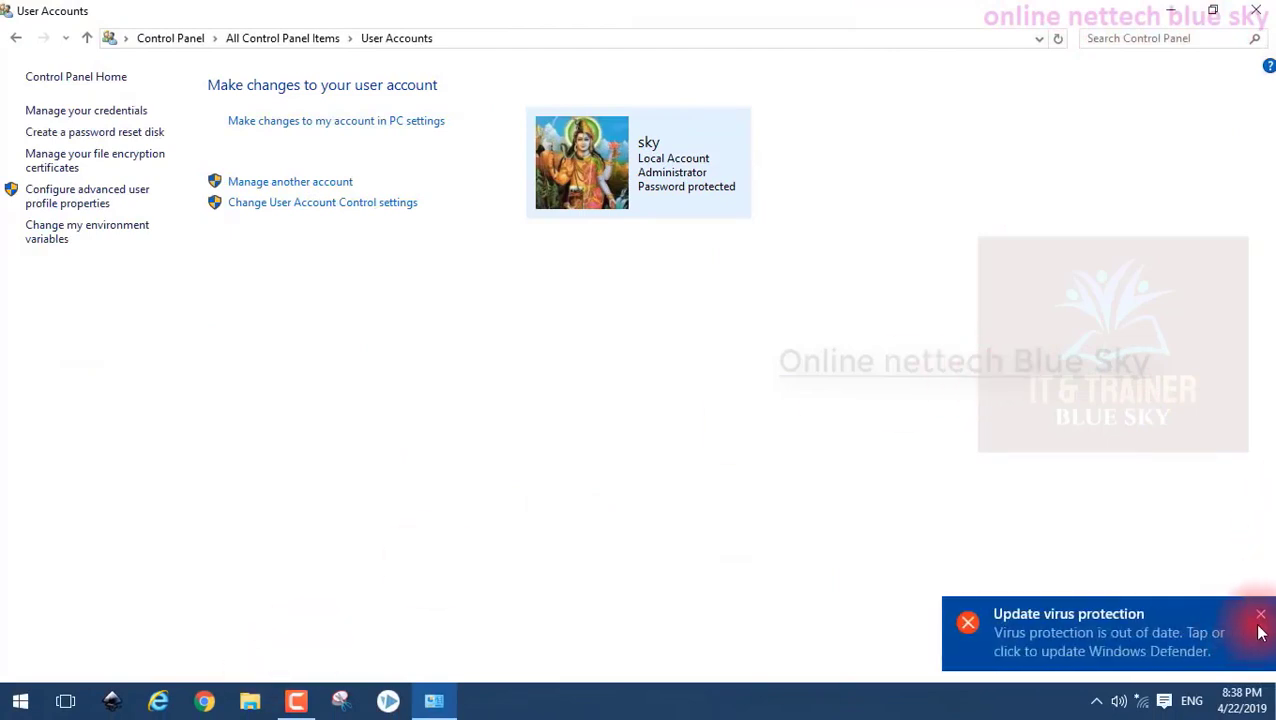
click(1263, 608)
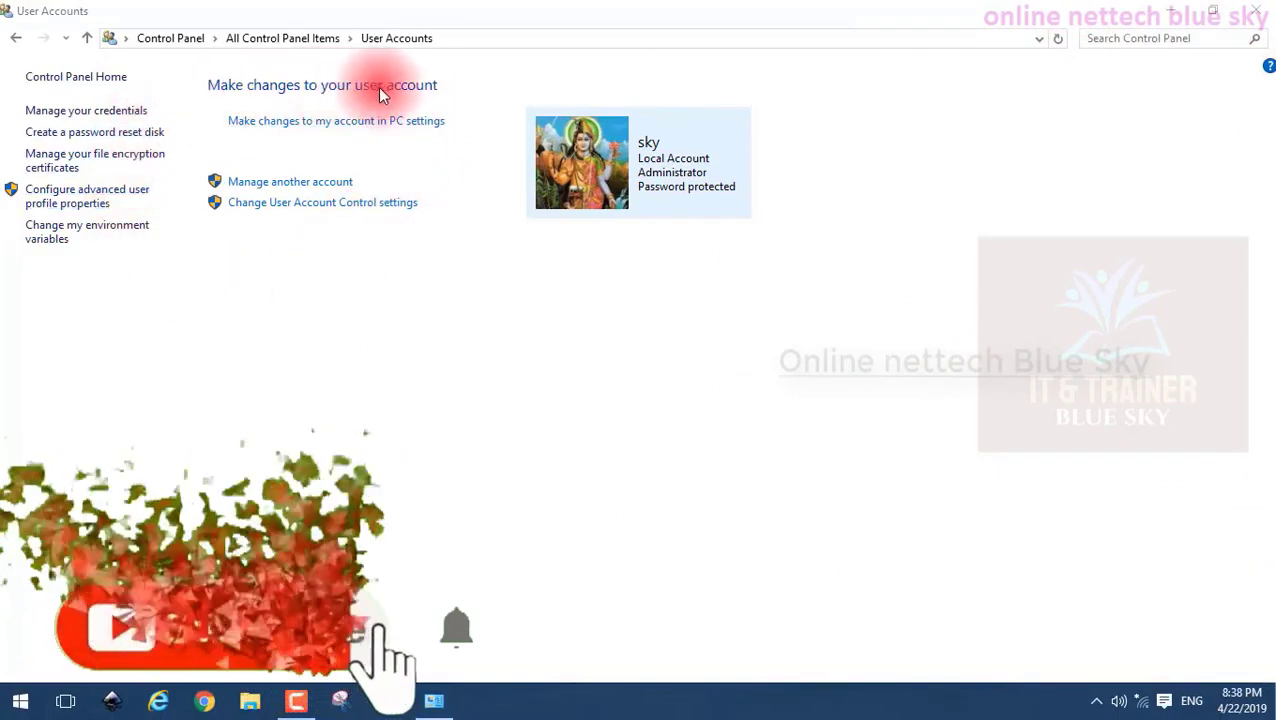
click(50, 77)
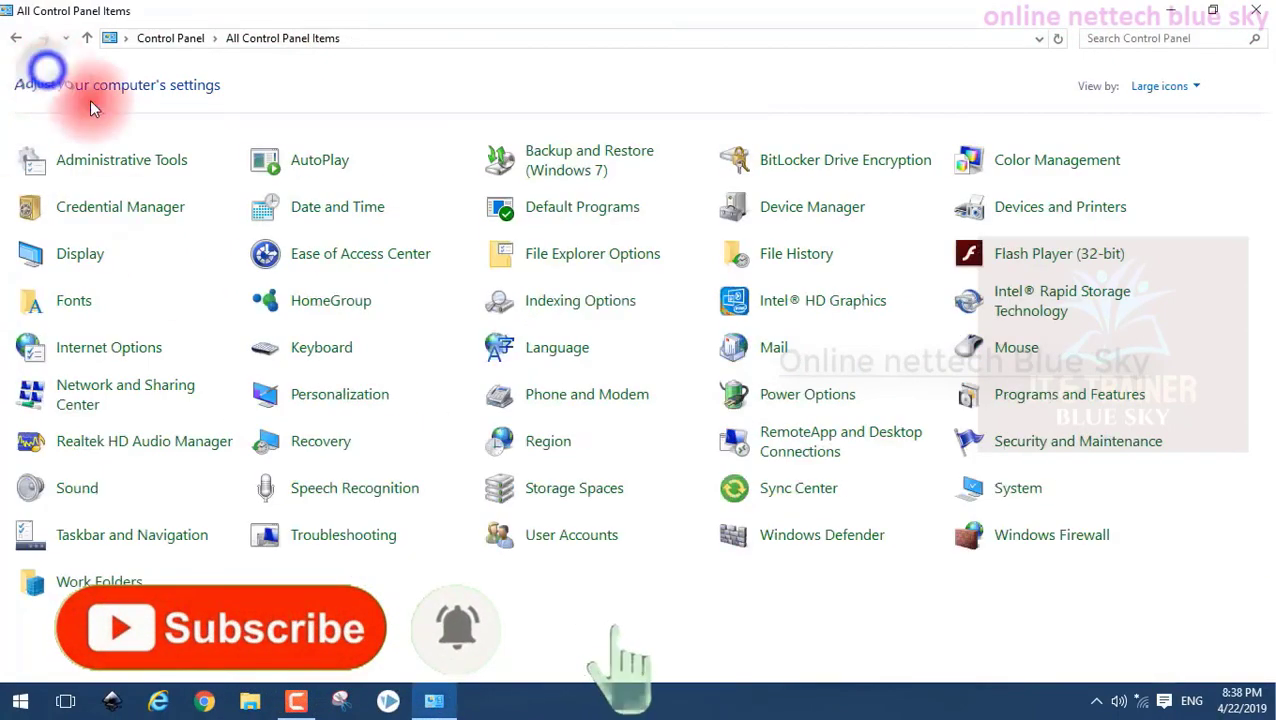
click(565, 538)
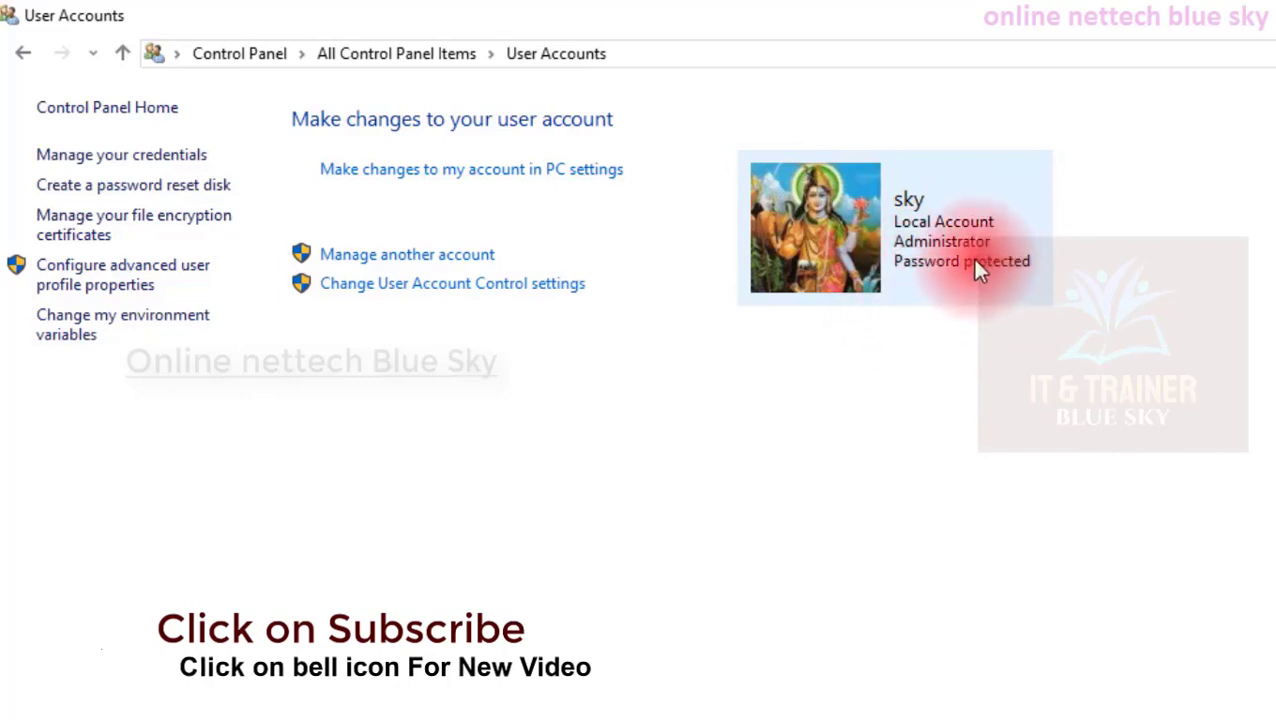
click(897, 282)
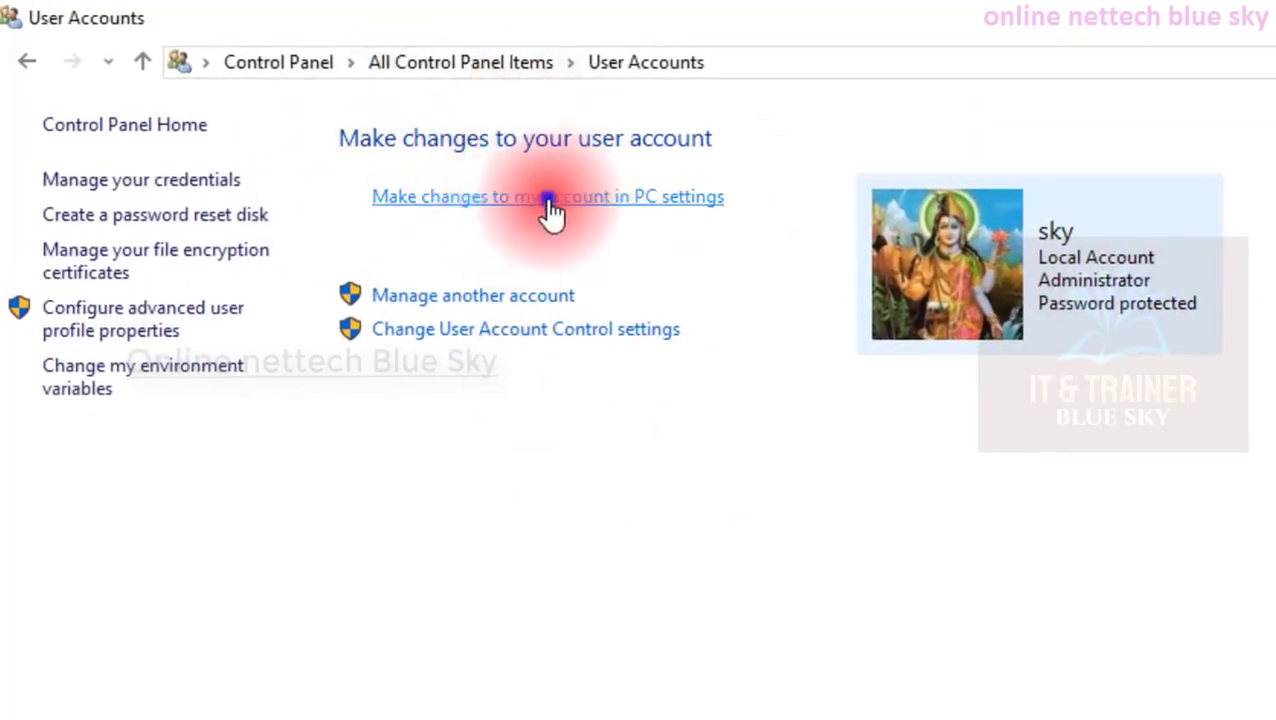
- Open the PC settings for the current account and look through its account type, picture and other-accounts sections
click(548, 198)
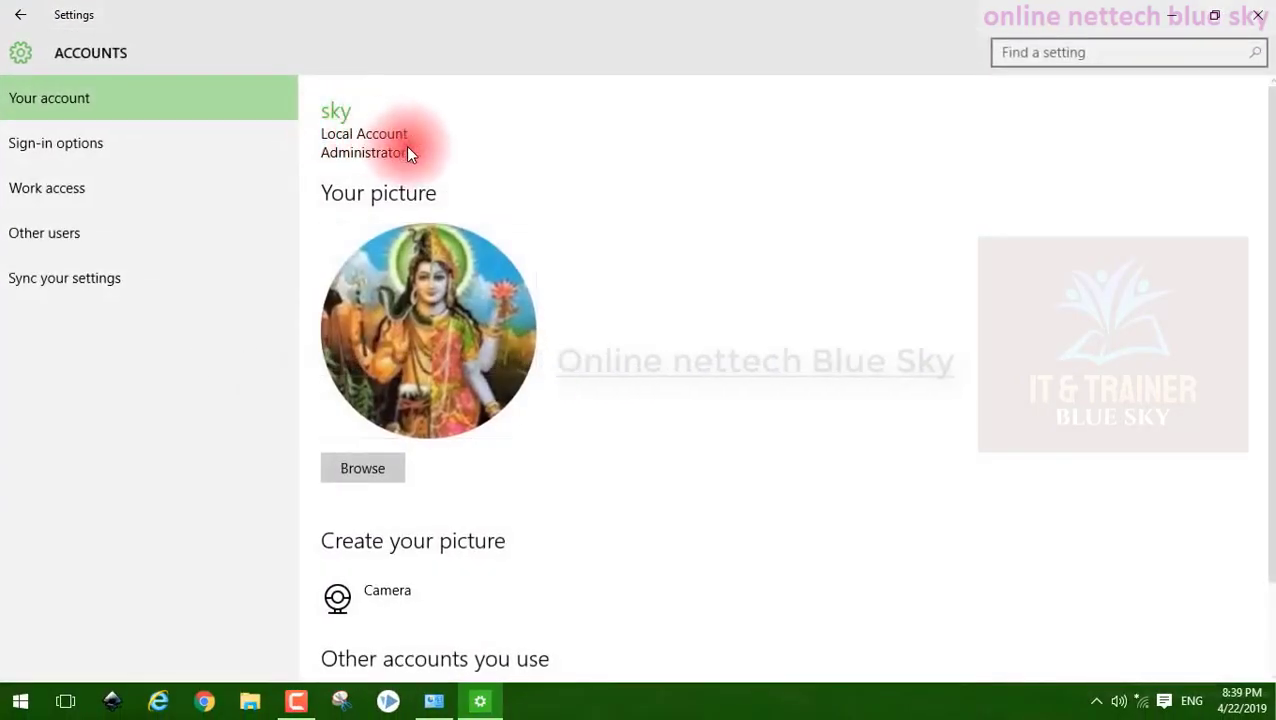
scroll(540, 299, down, 2)
scroll(542, 298, up, 2)
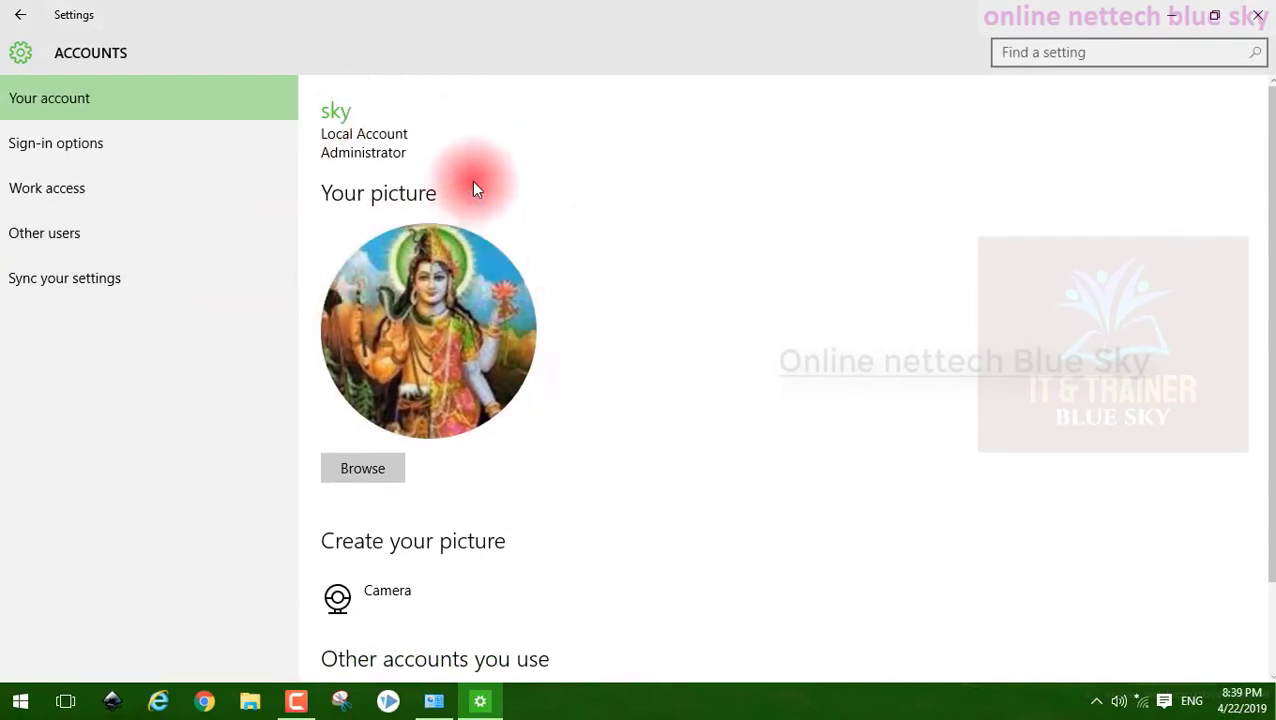
scroll(680, 413, down, 2)
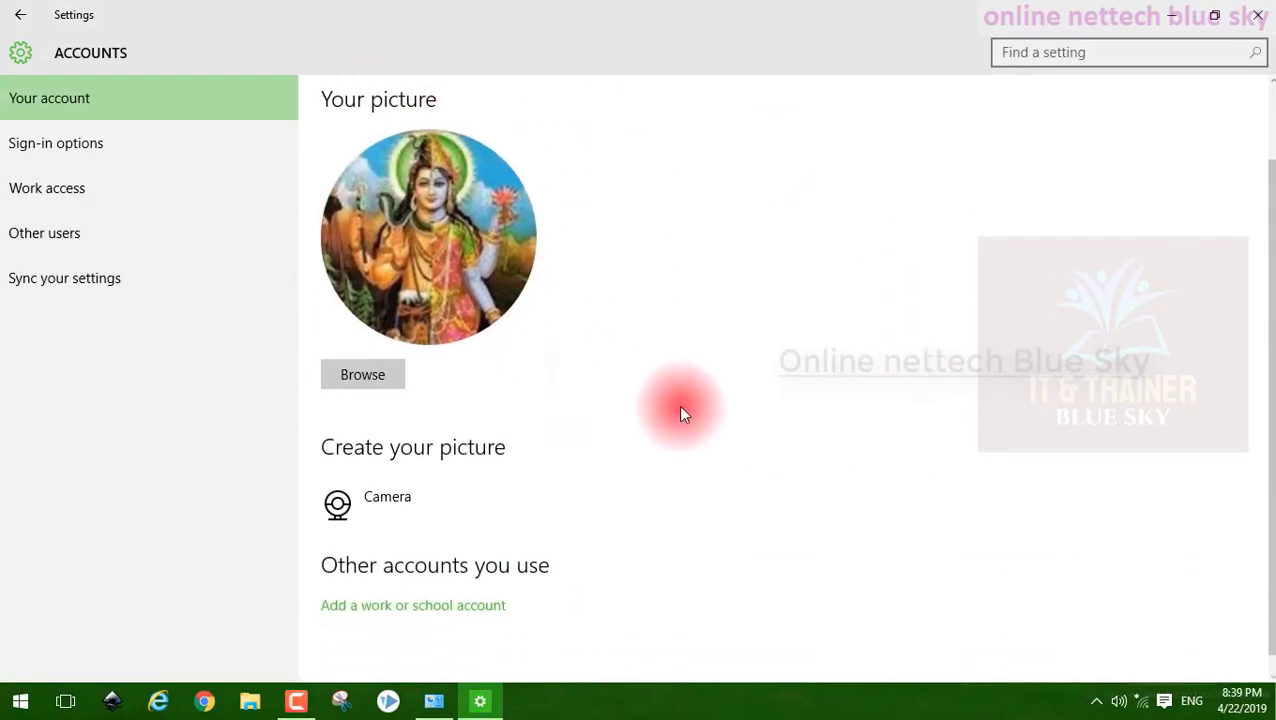
scroll(680, 413, up, 2)
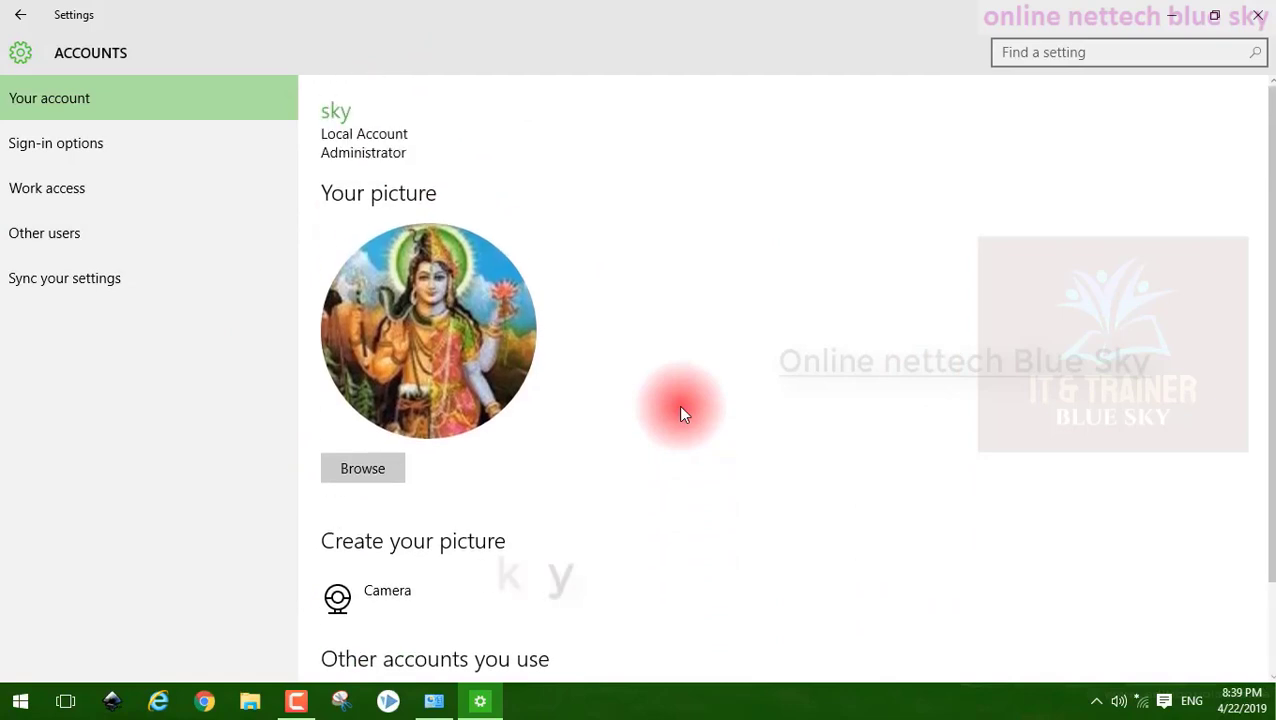
- View the images offered for the account picture and leave the picture chooser without selecting one
click(383, 465)
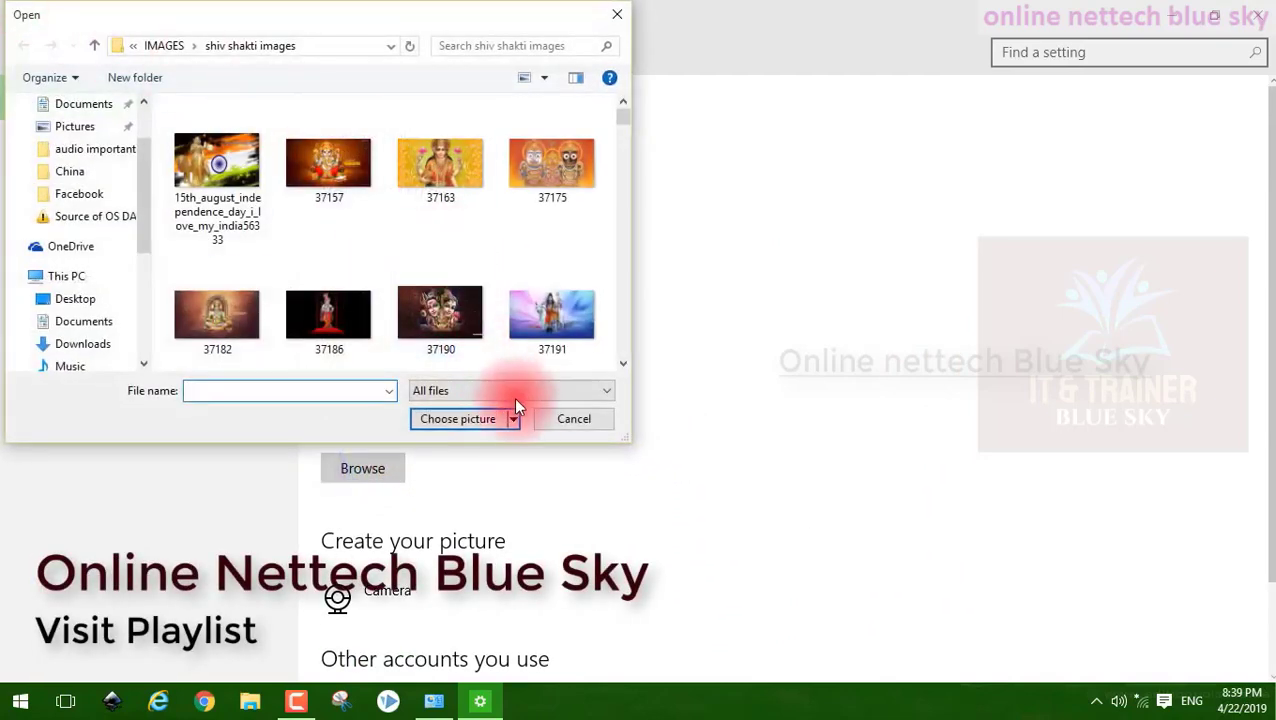
click(558, 414)
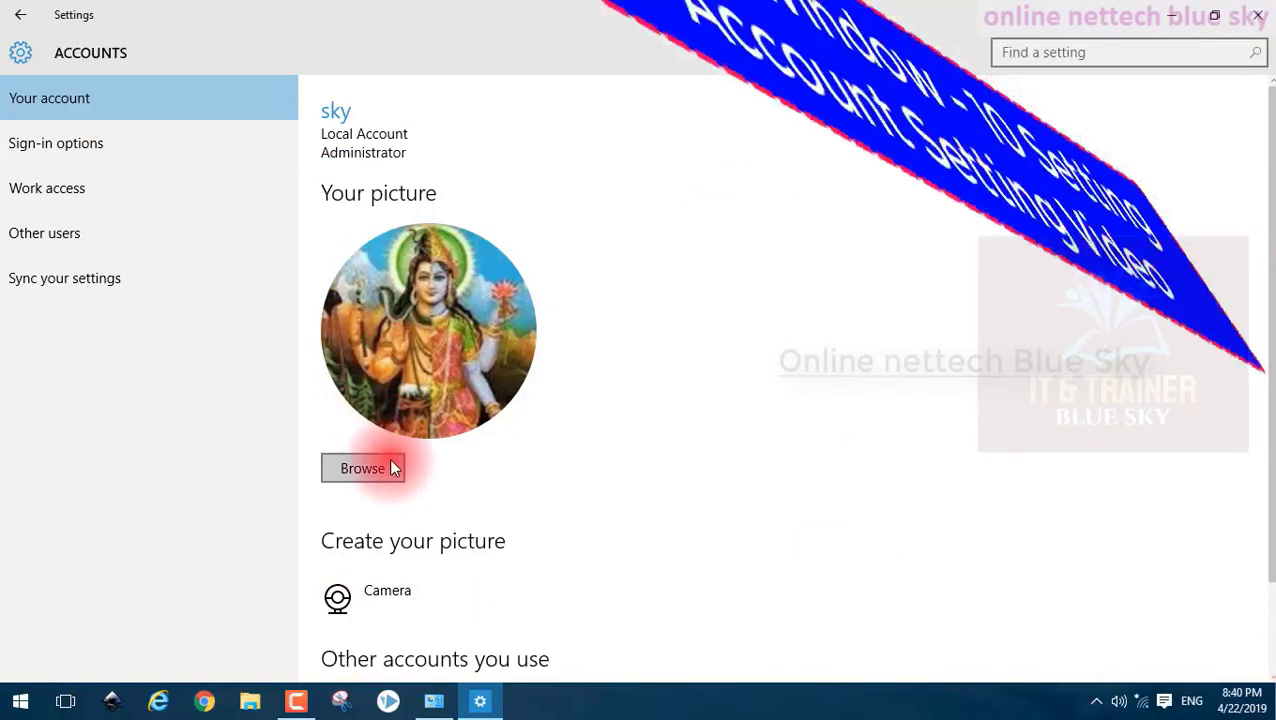
click(390, 466)
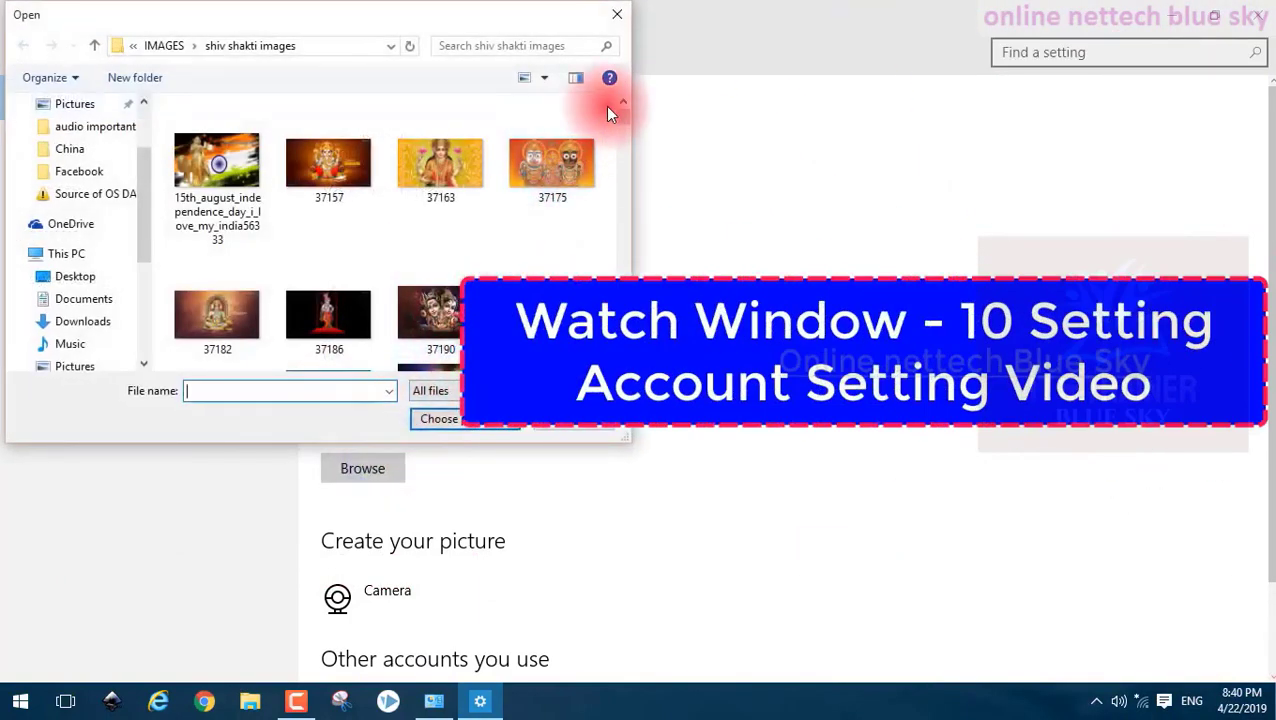
click(572, 418)
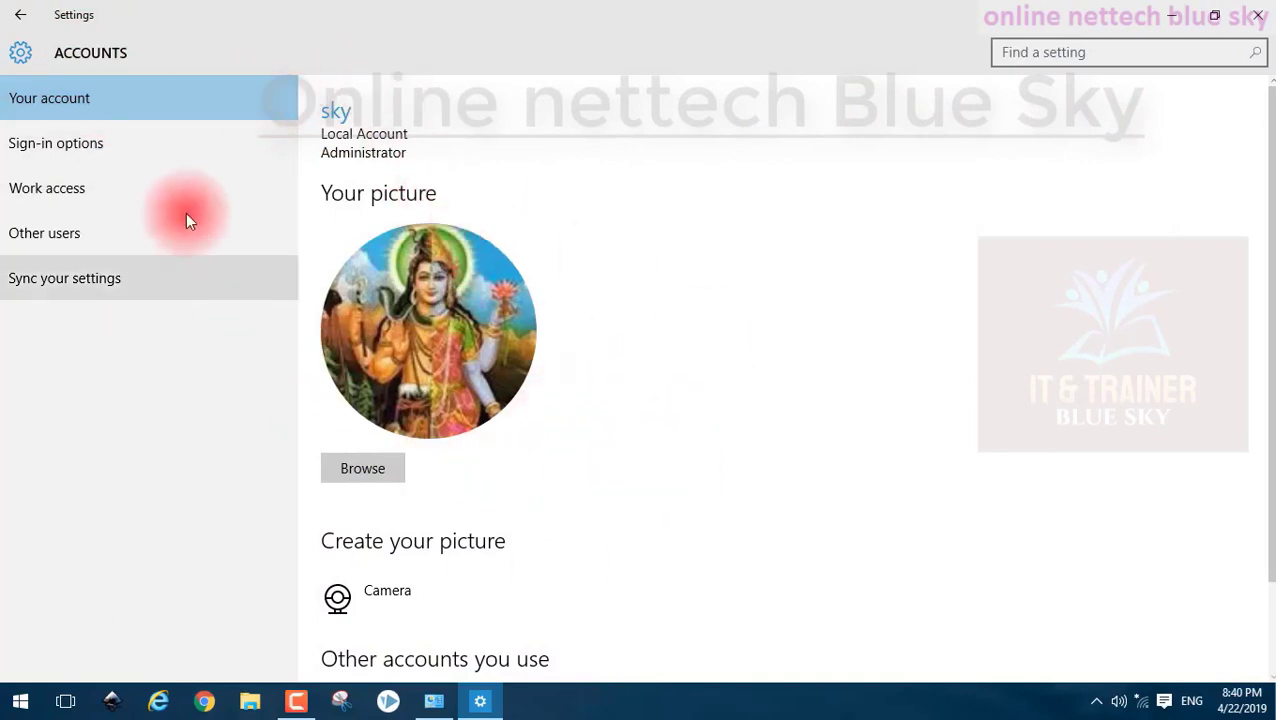
- Leave the account settings and close both the Settings and User Accounts windows
click(20, 15)
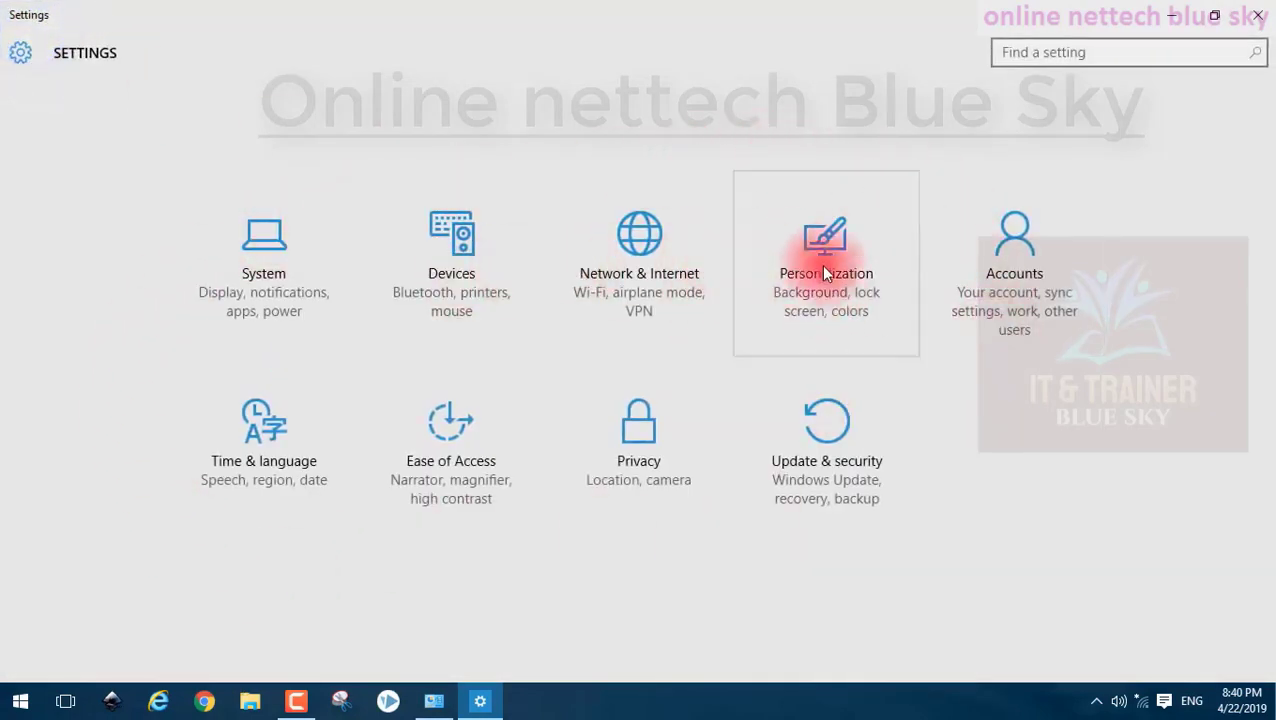
click(1258, 12)
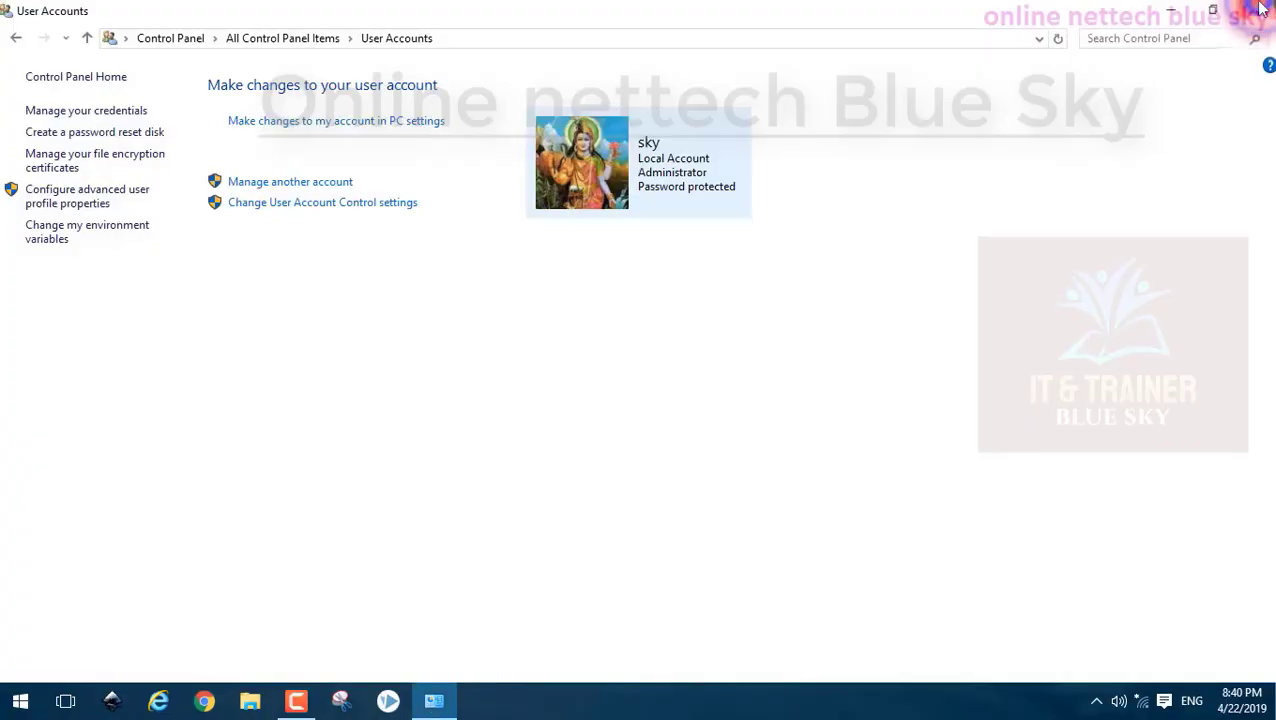
click(1258, 10)
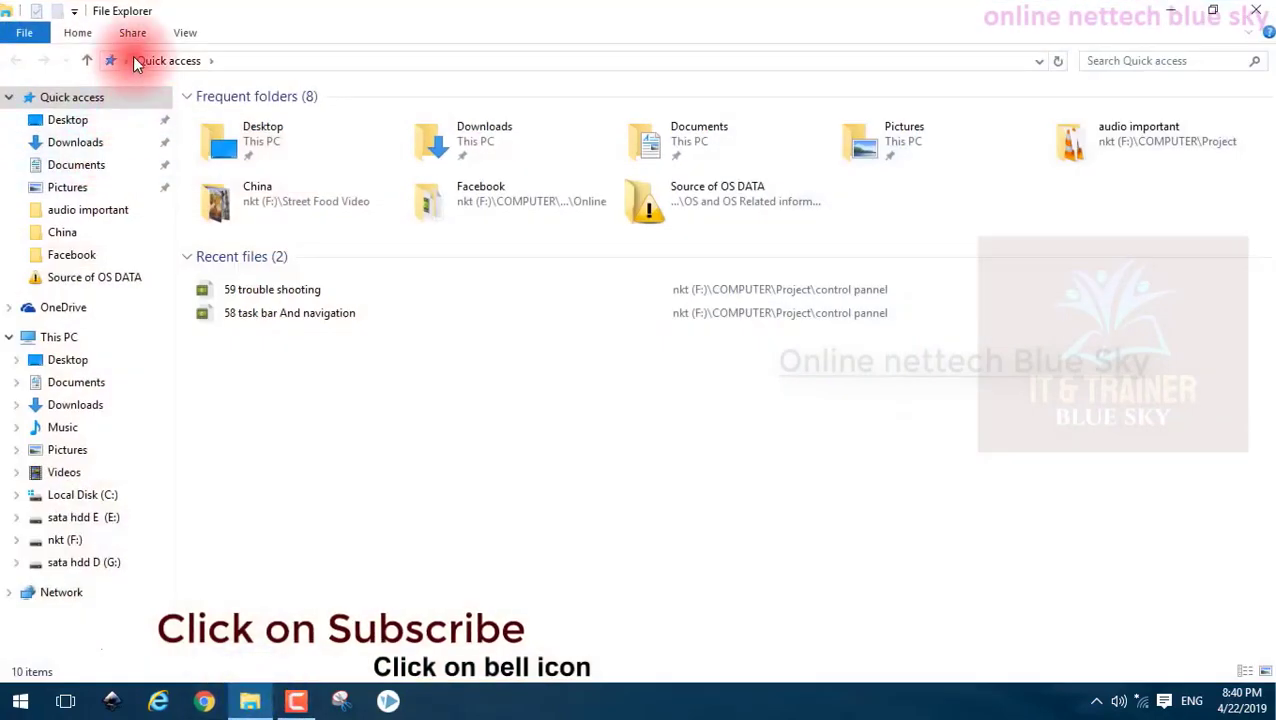
- Reopen Control Panel by way of File Explorer, show its items as large icons, and open User Accounts
click(128, 60)
click(115, 60)
click(140, 209)
click(936, 85)
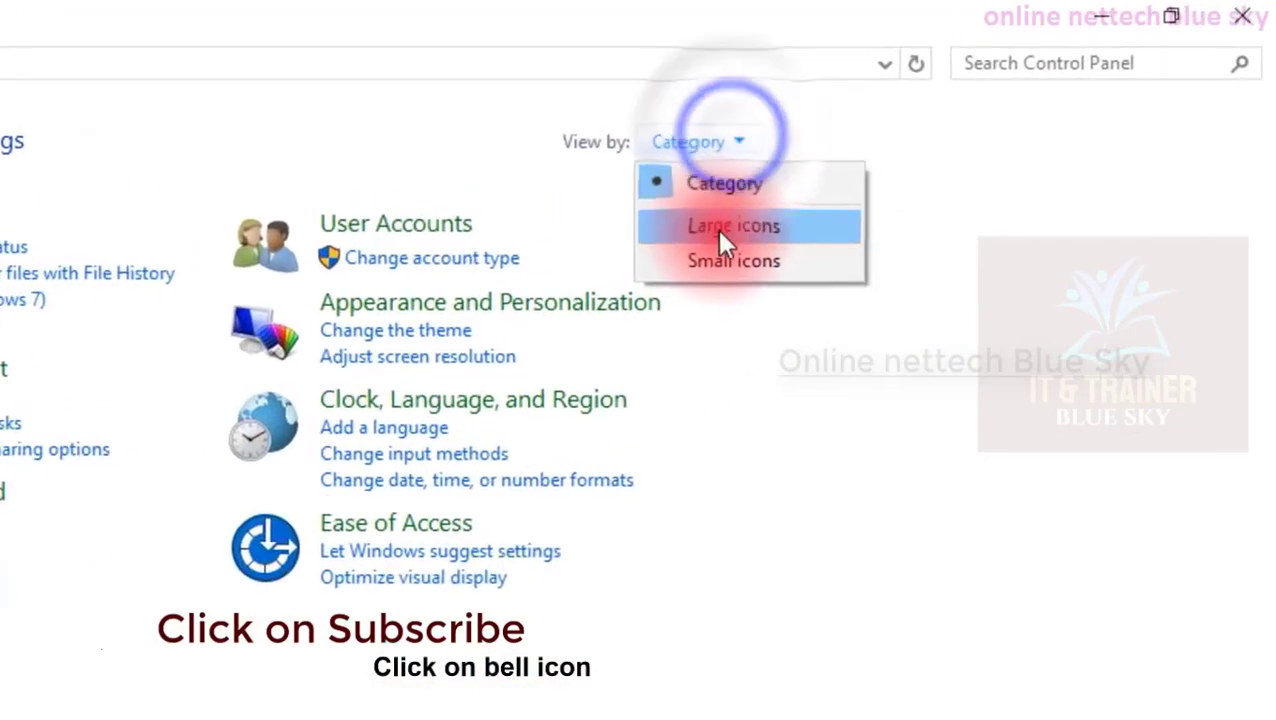
click(717, 228)
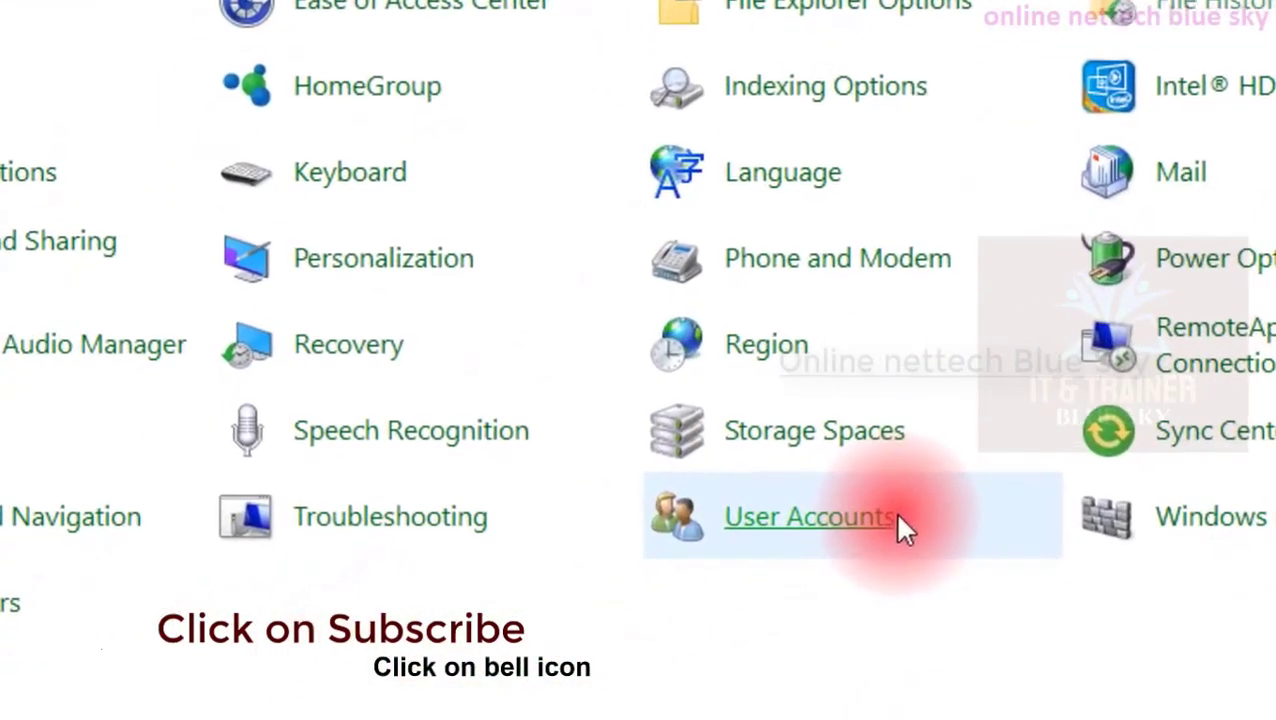
click(898, 520)
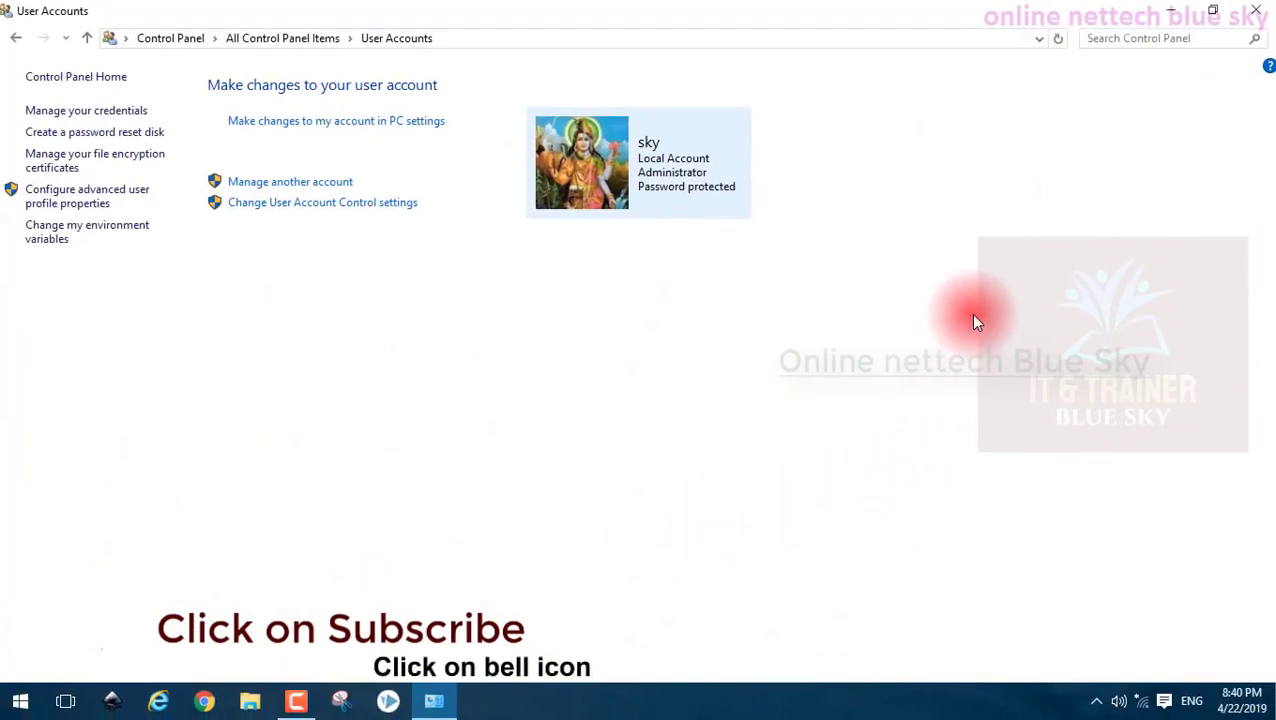
- Check the signed-in account's name and picture in the Start menu and close it
click(18, 700)
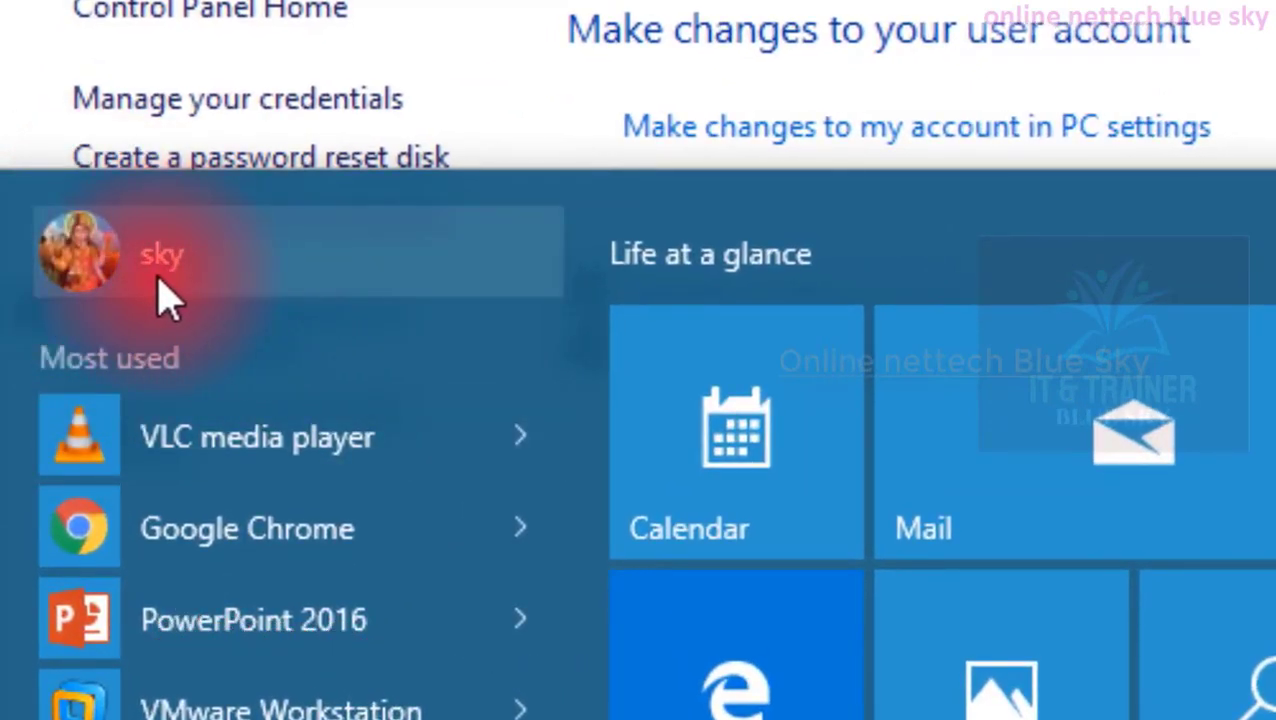
click(1015, 638)
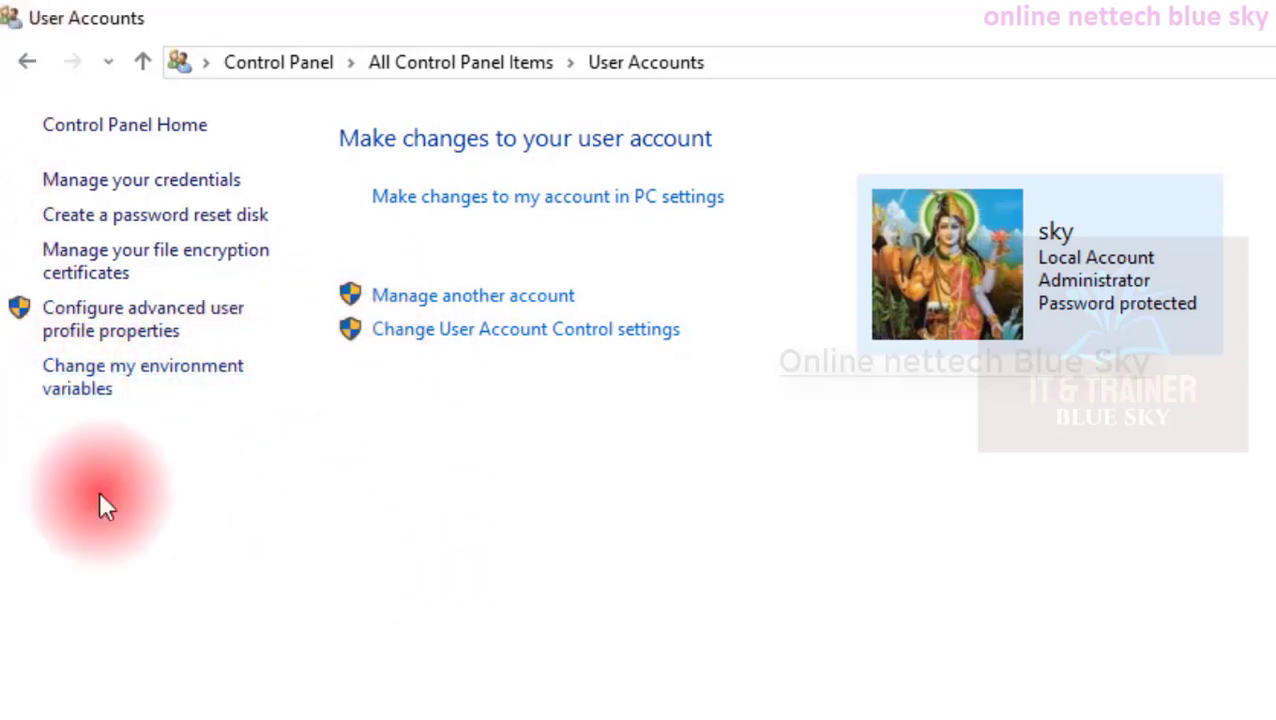
- View the saved web credentials in Credential Manager and return to User Accounts
click(127, 186)
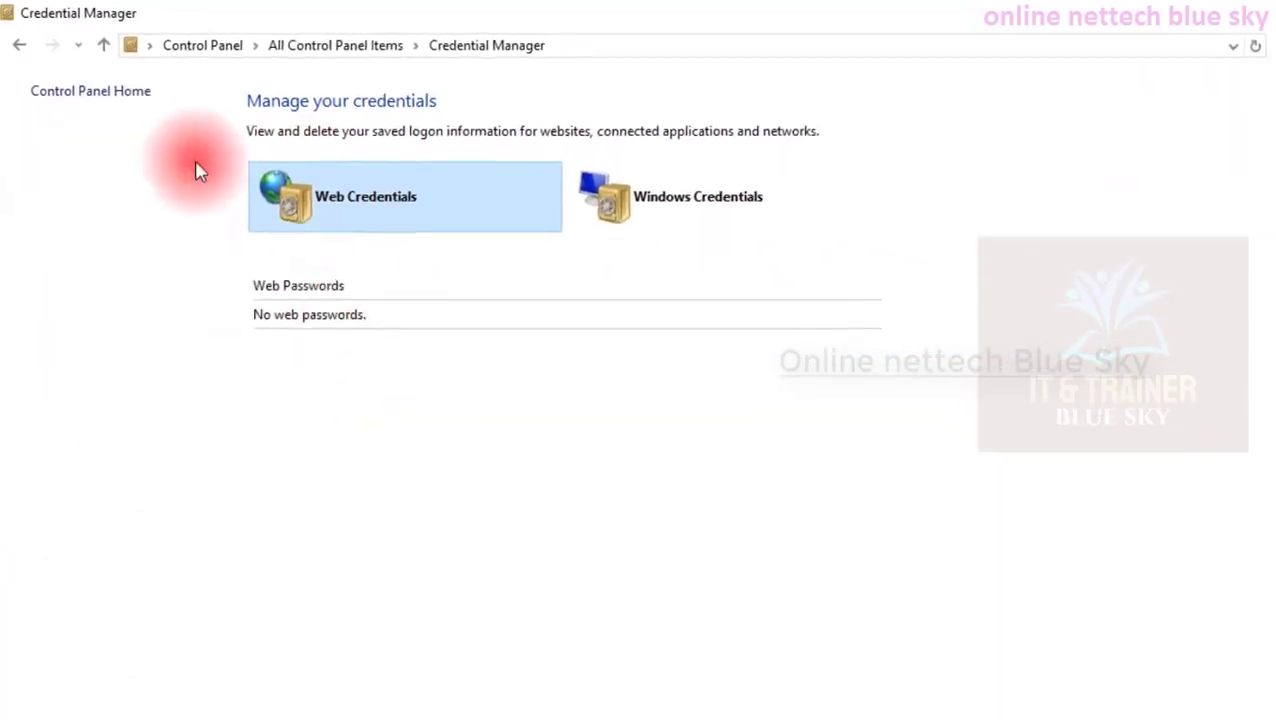
click(107, 47)
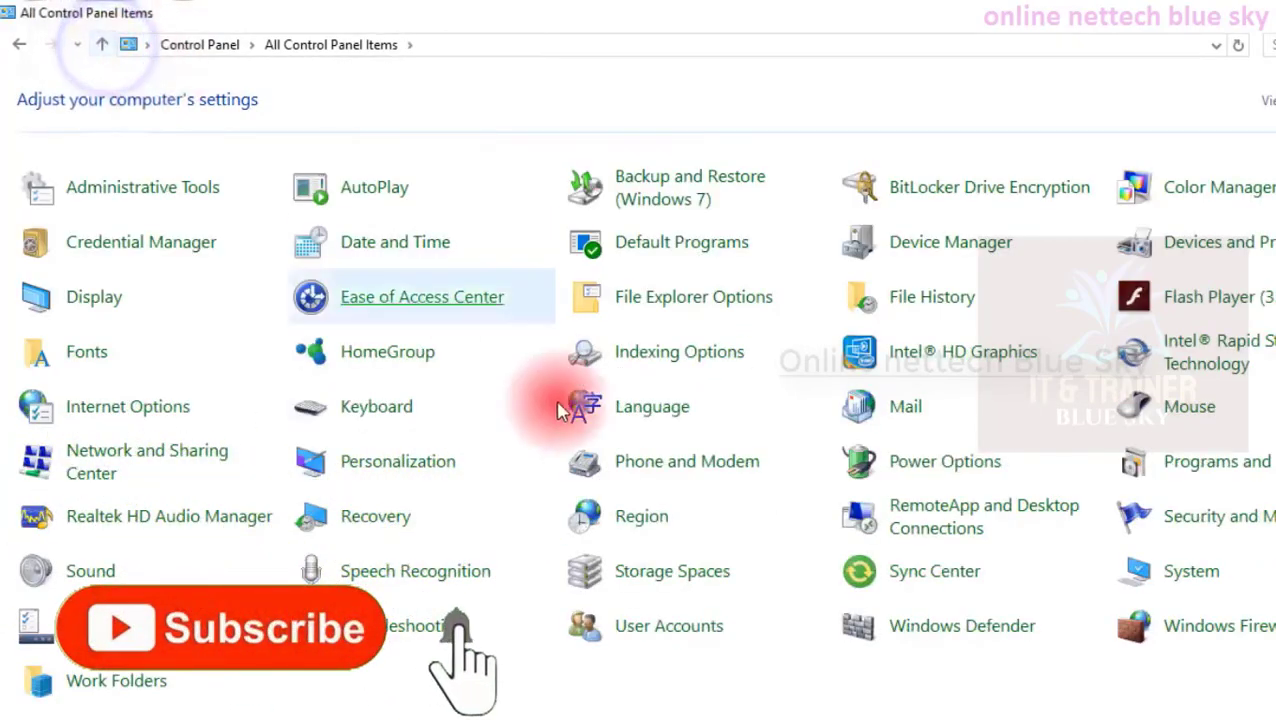
click(612, 628)
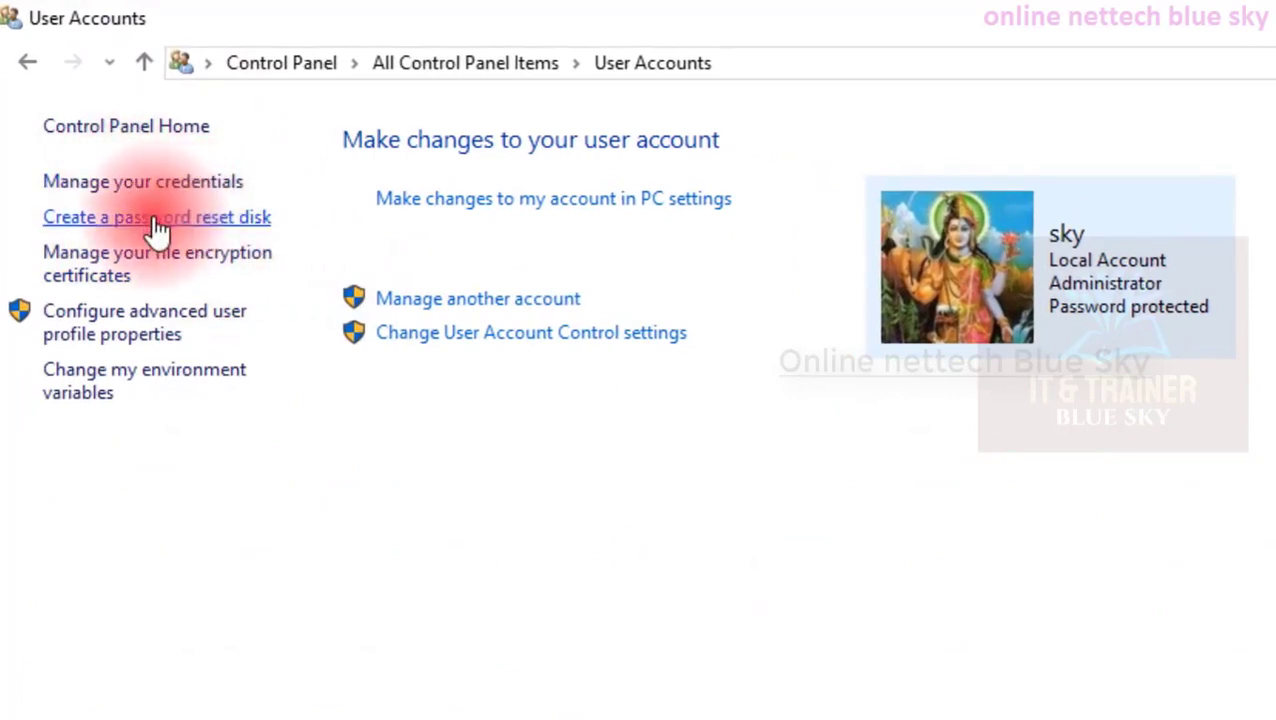
- Try to create a password reset disk for the current account
click(157, 220)
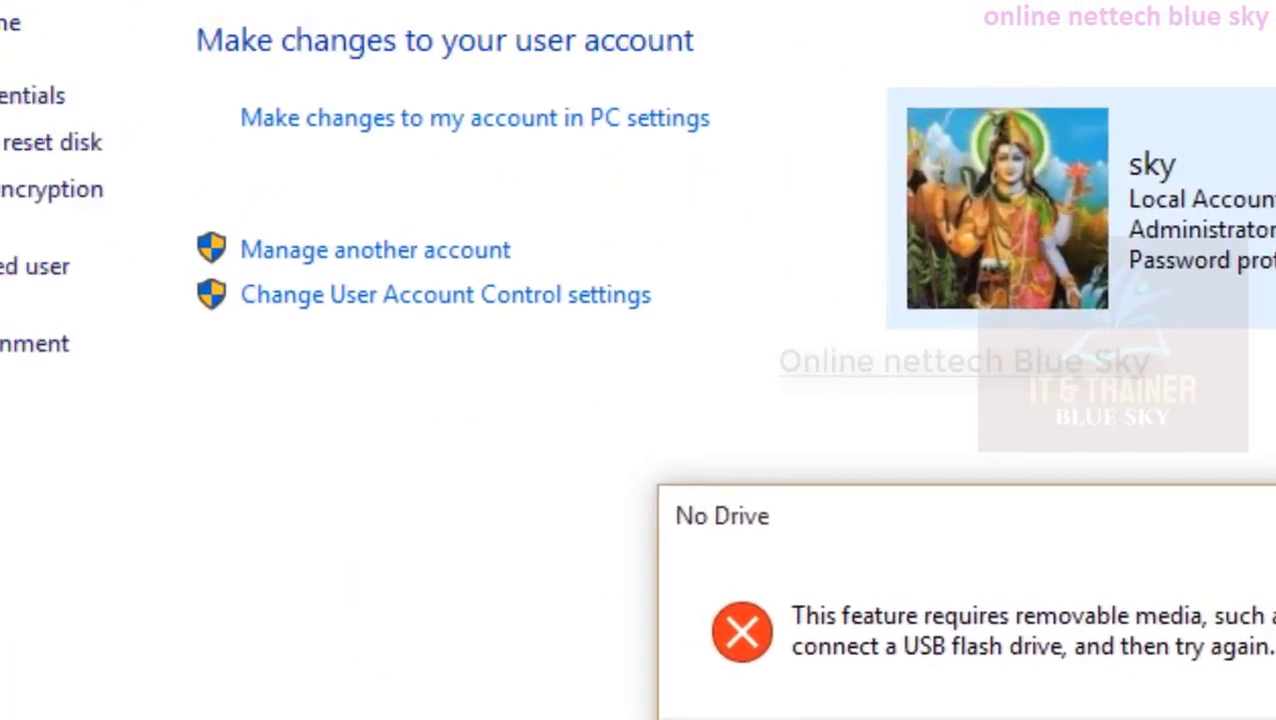
click(1036, 532)
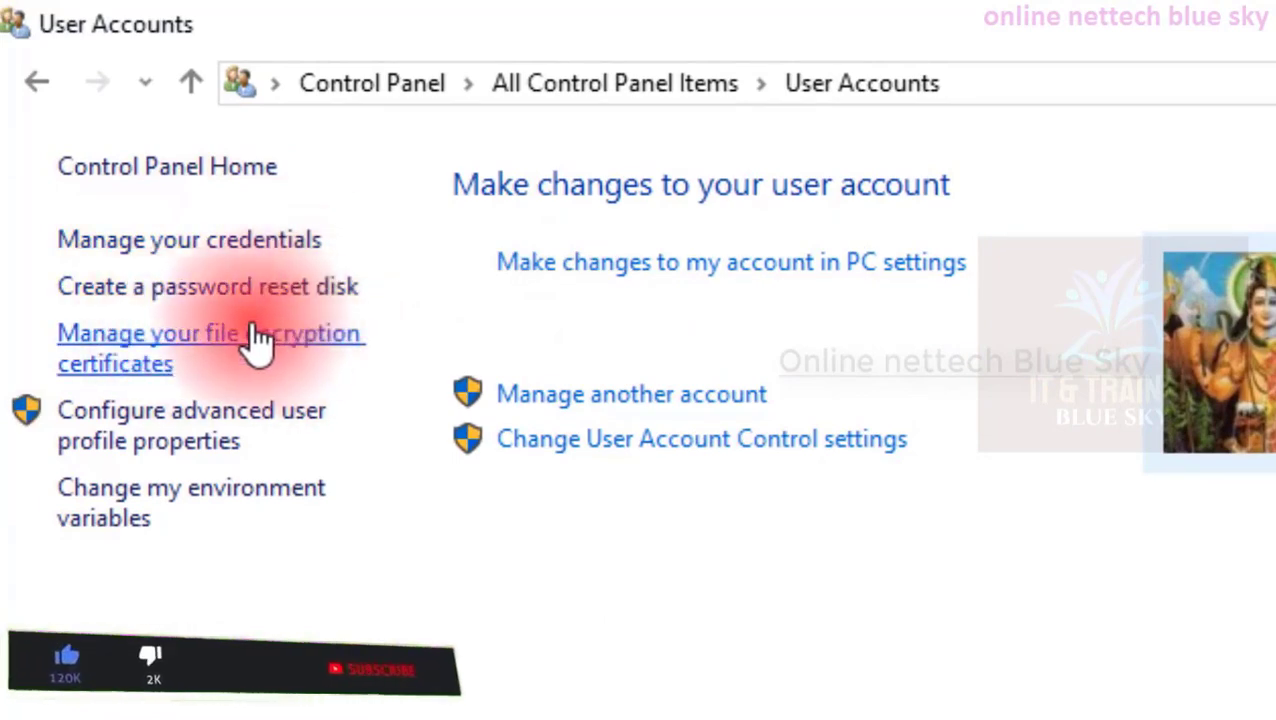
- Create a new self-signed file encryption certificate stored on the computer with the Encrypting File System wizard
click(258, 338)
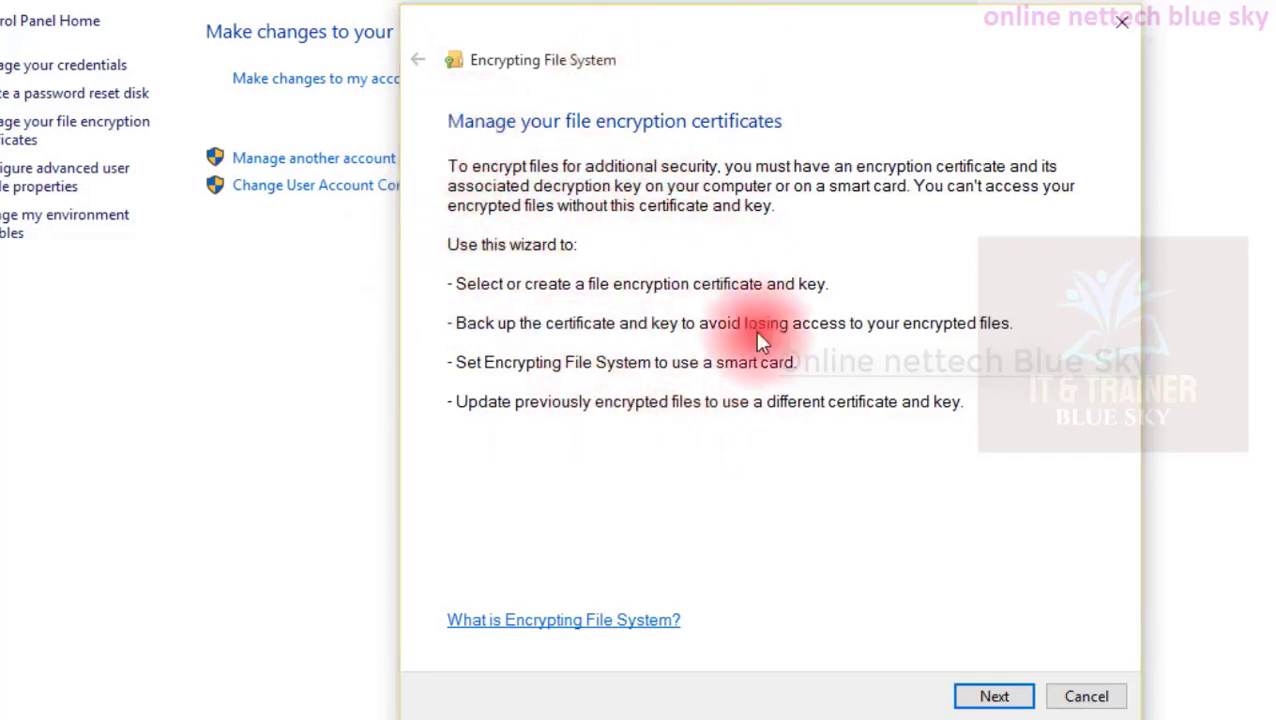
click(983, 700)
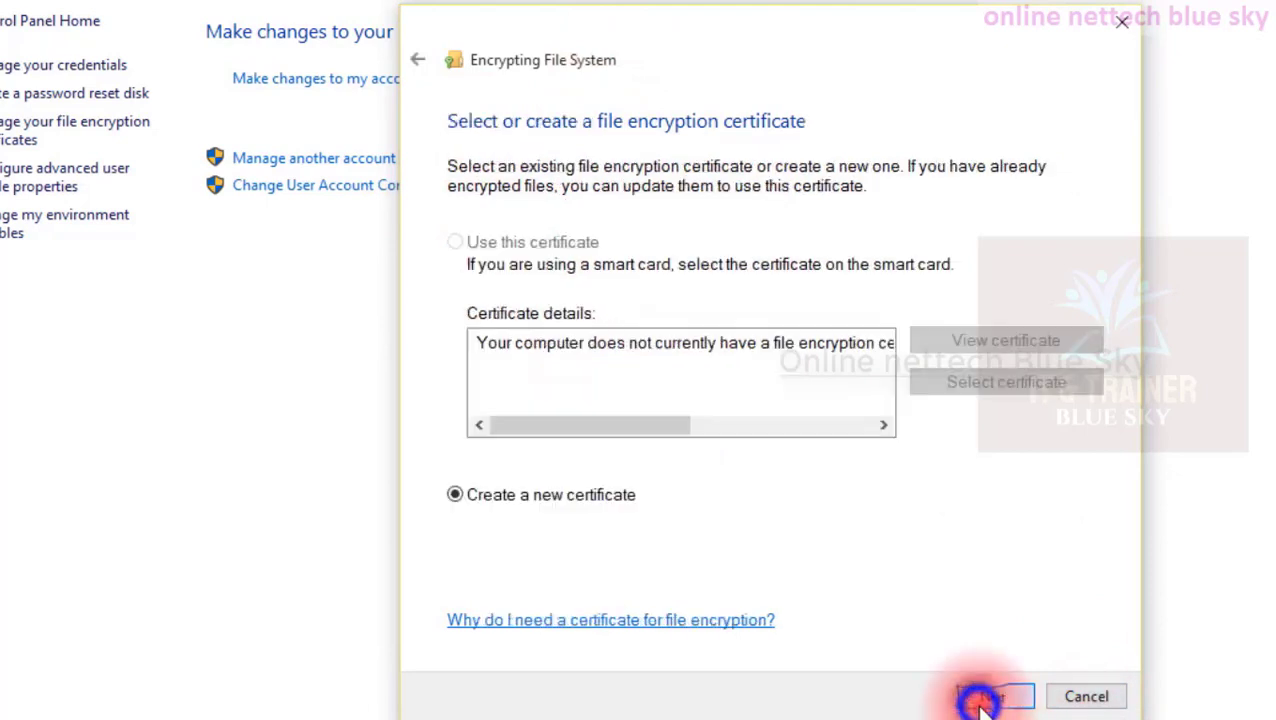
click(688, 345)
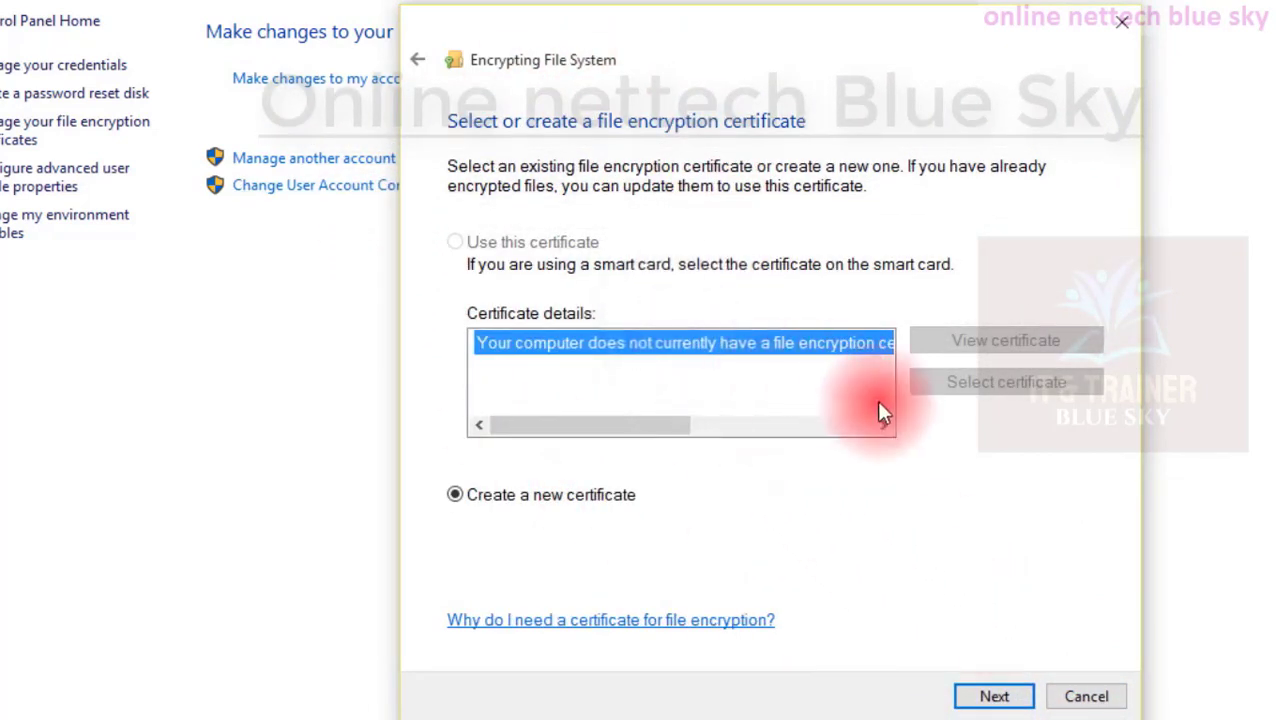
click(1000, 700)
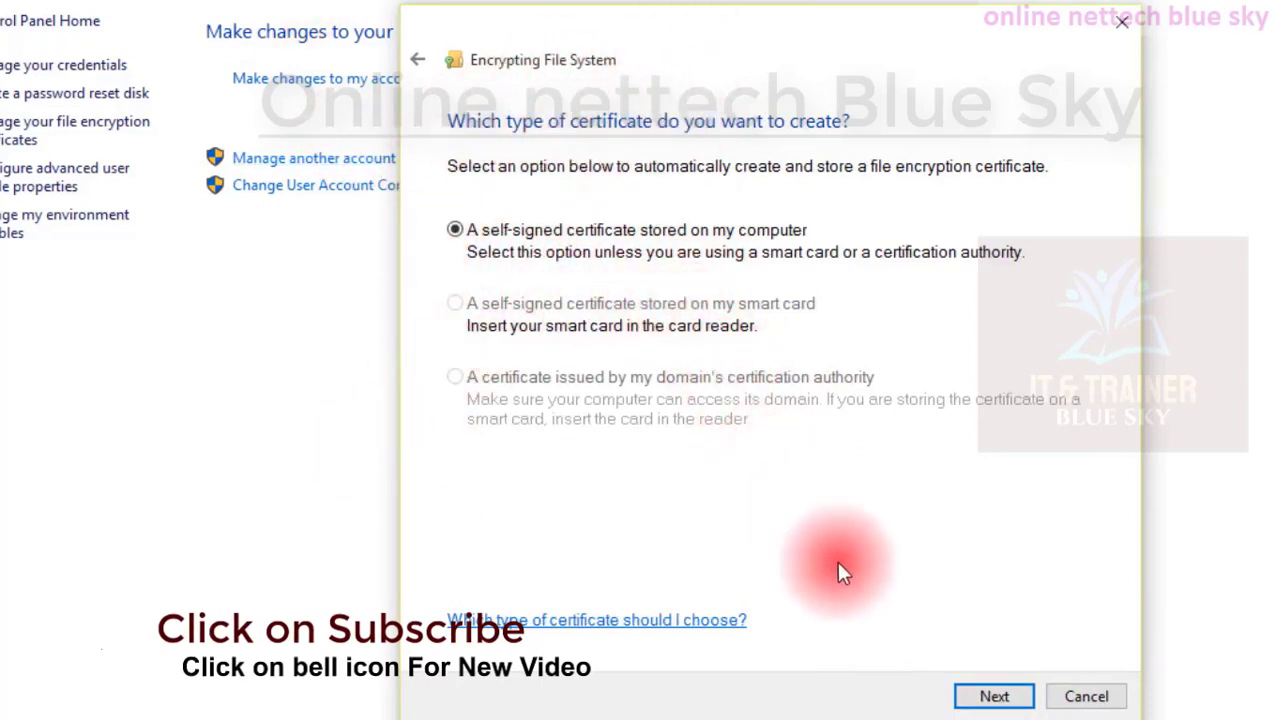
click(966, 697)
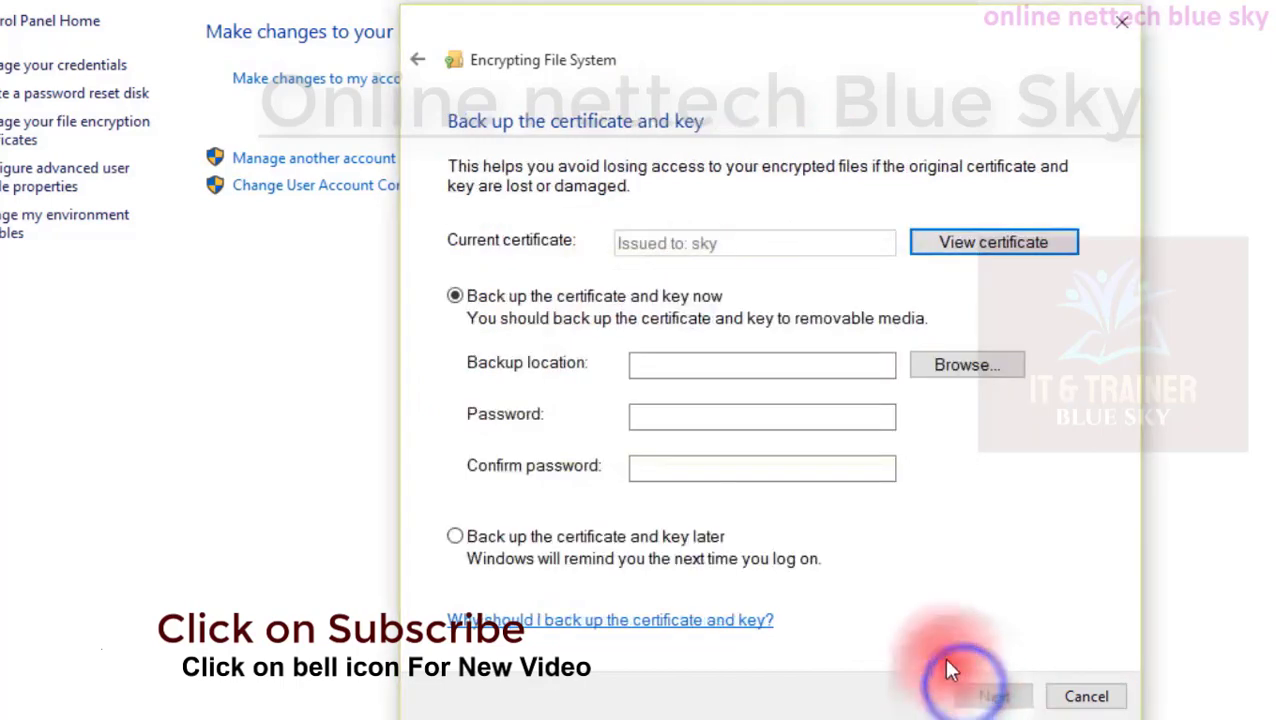
- Choose to back up the certificate and key later, continue to the encrypted files update, and leave the wizard
click(643, 363)
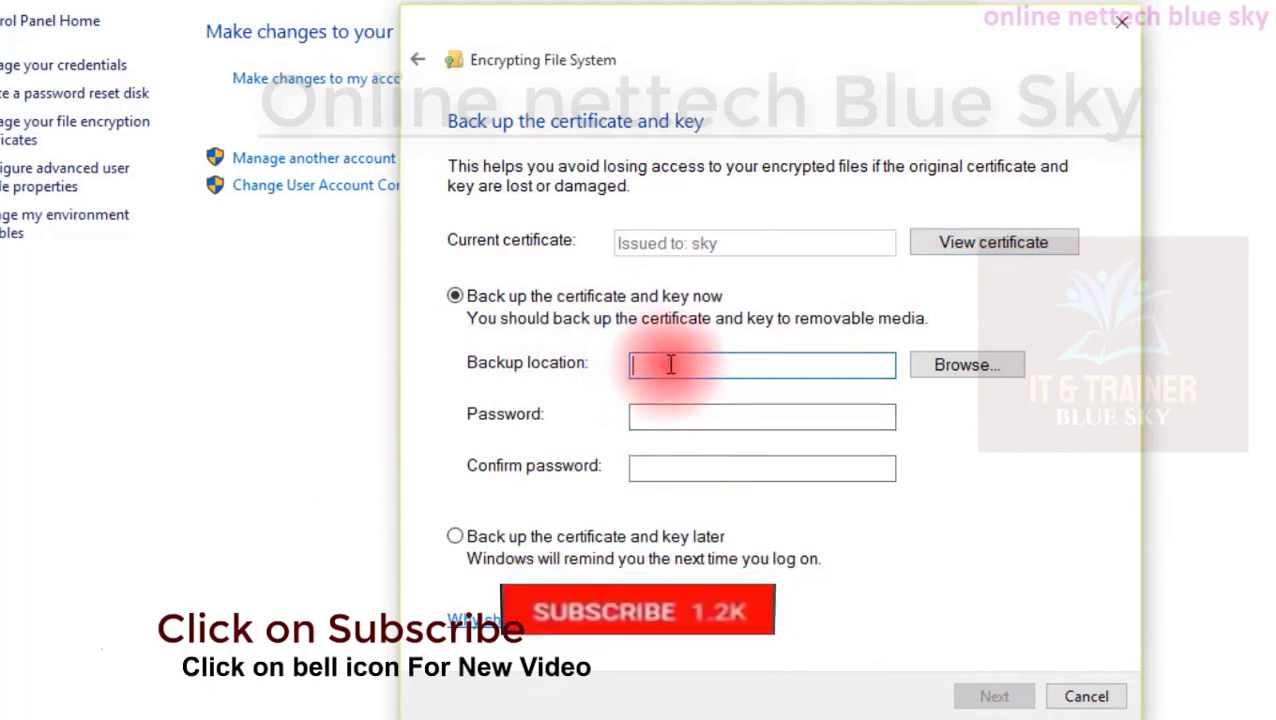
click(673, 417)
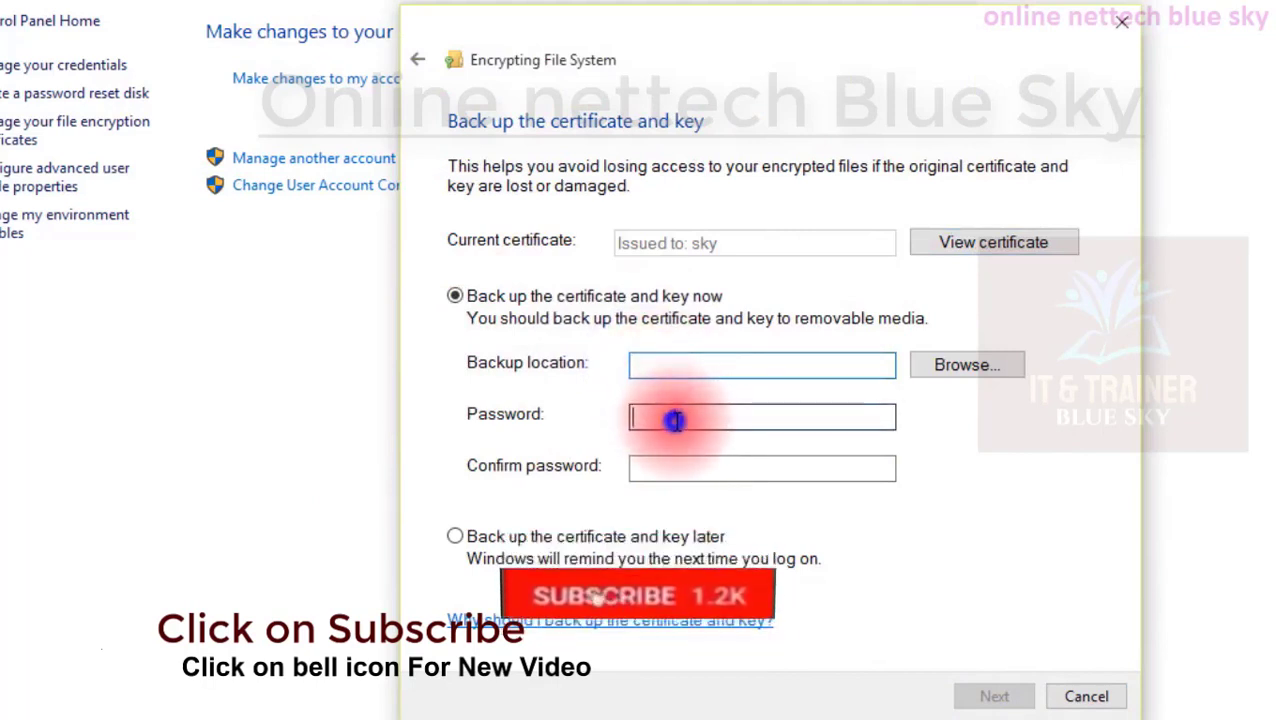
click(668, 472)
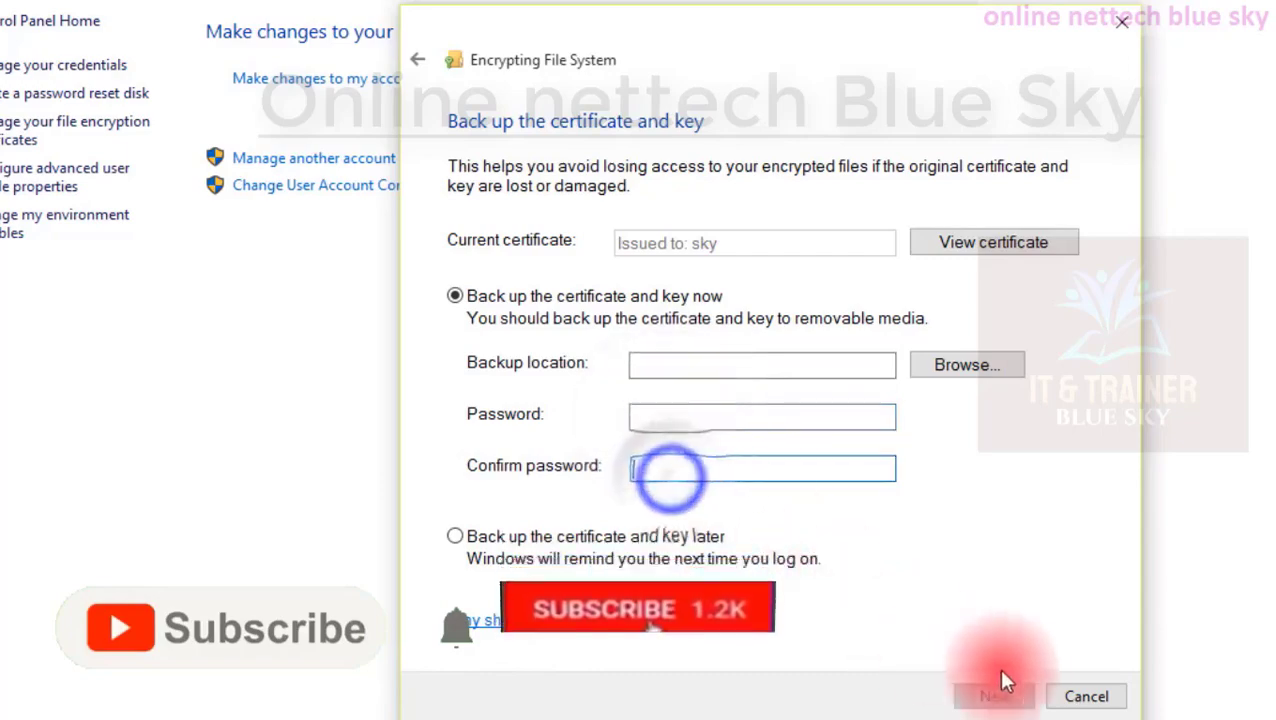
click(1085, 694)
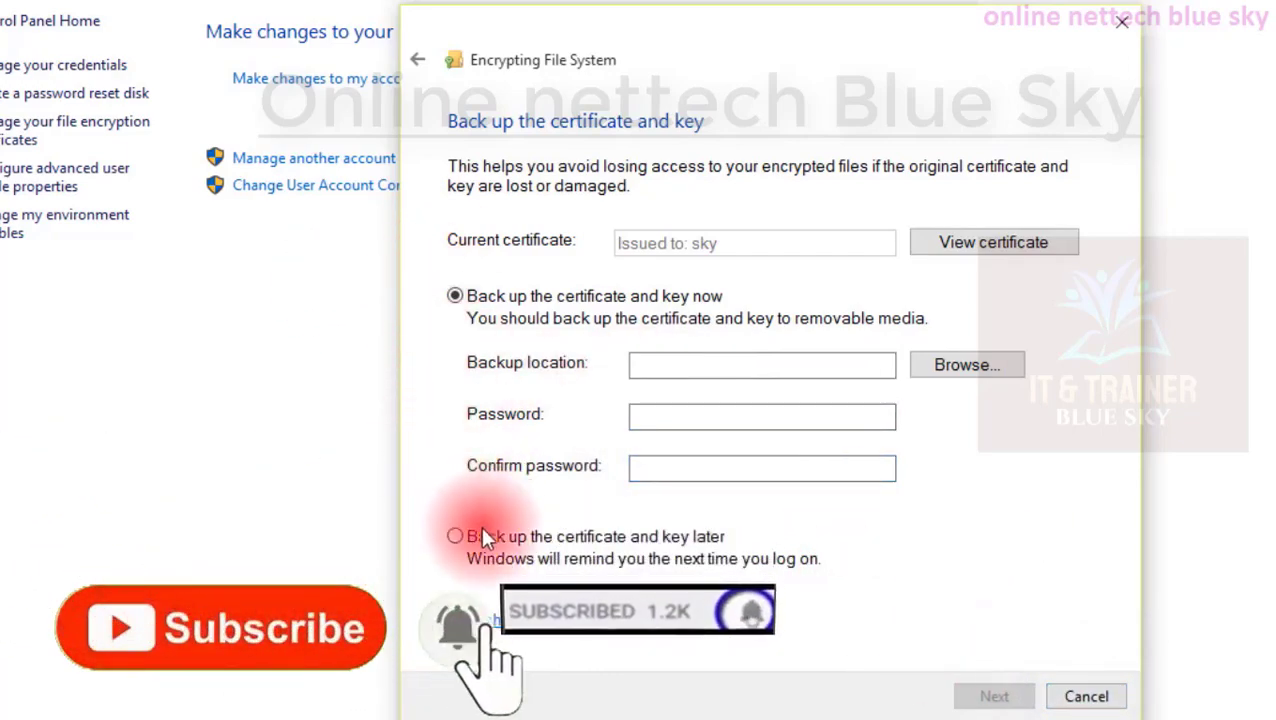
click(482, 537)
click(972, 700)
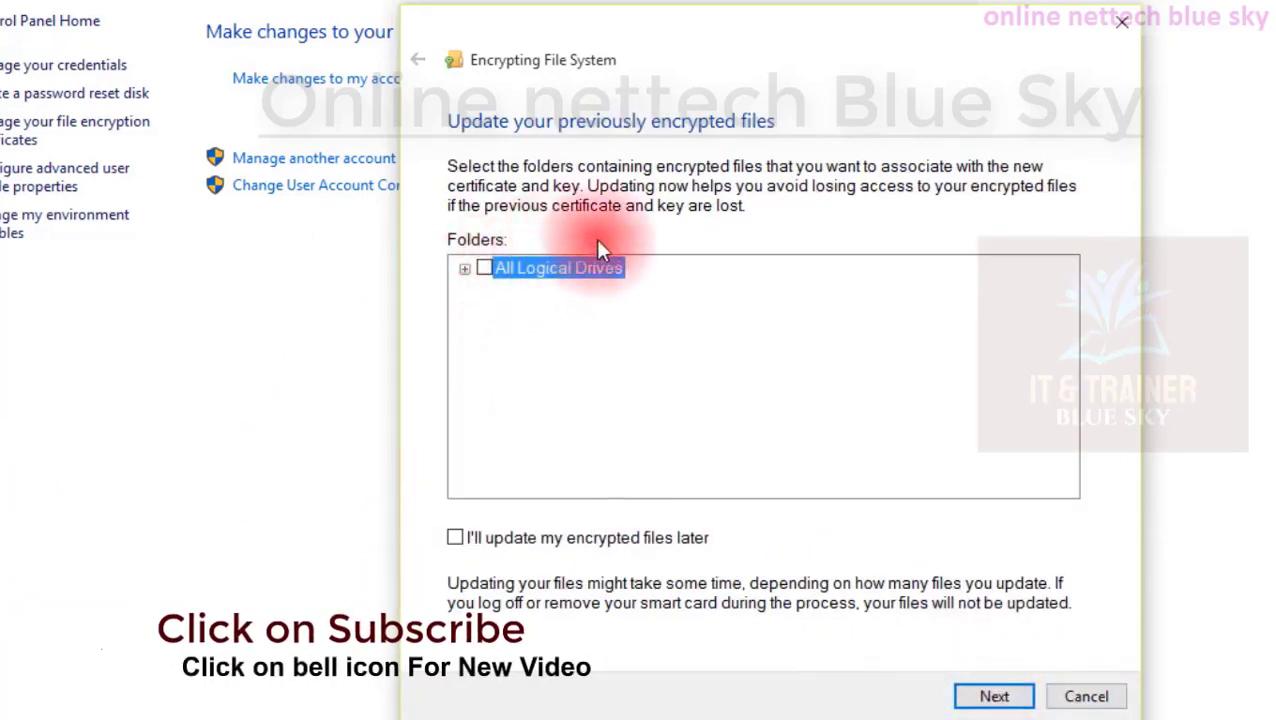
click(1088, 696)
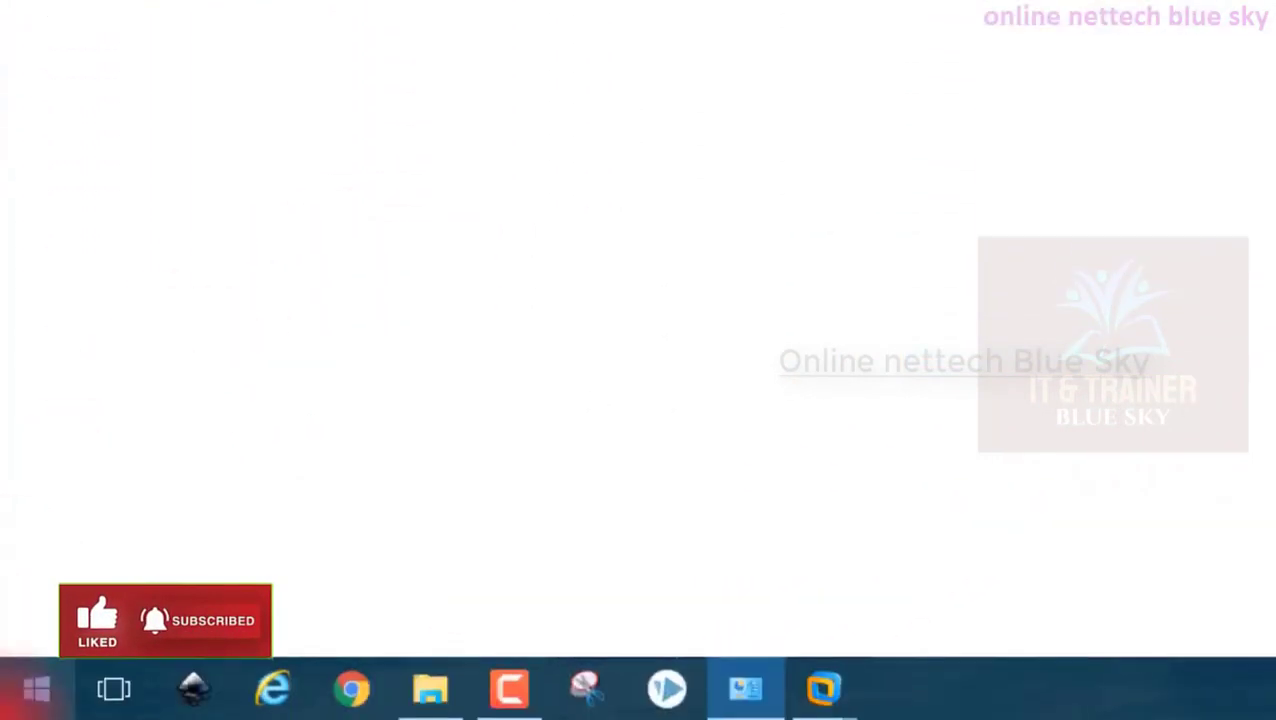
- Open Computer Management for this computer and maximize its window
click(35, 688)
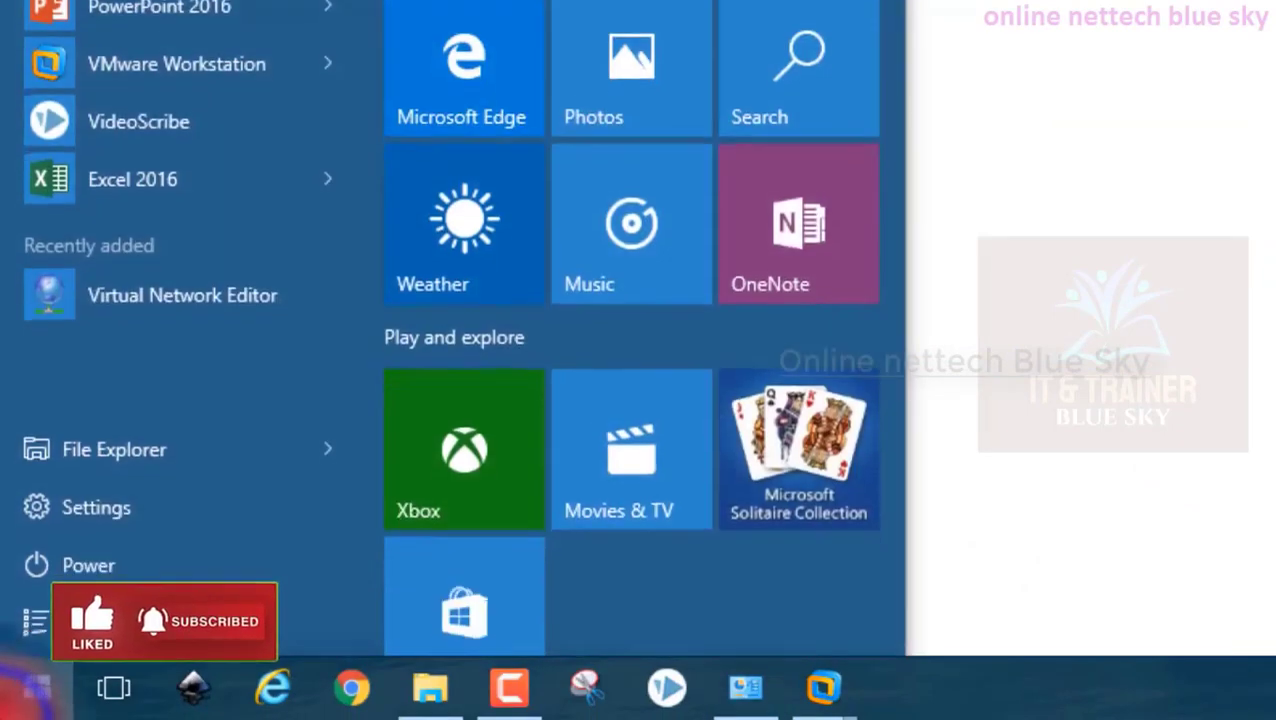
right_click(109, 459)
click(181, 292)
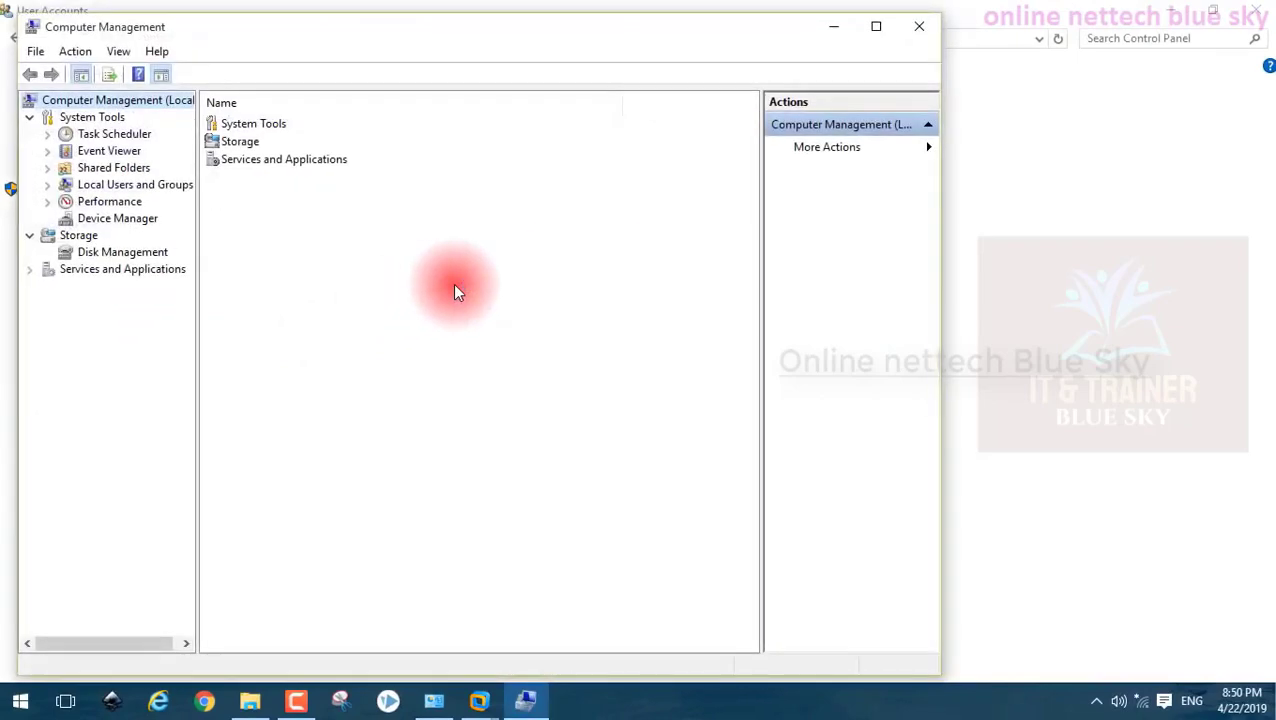
click(876, 27)
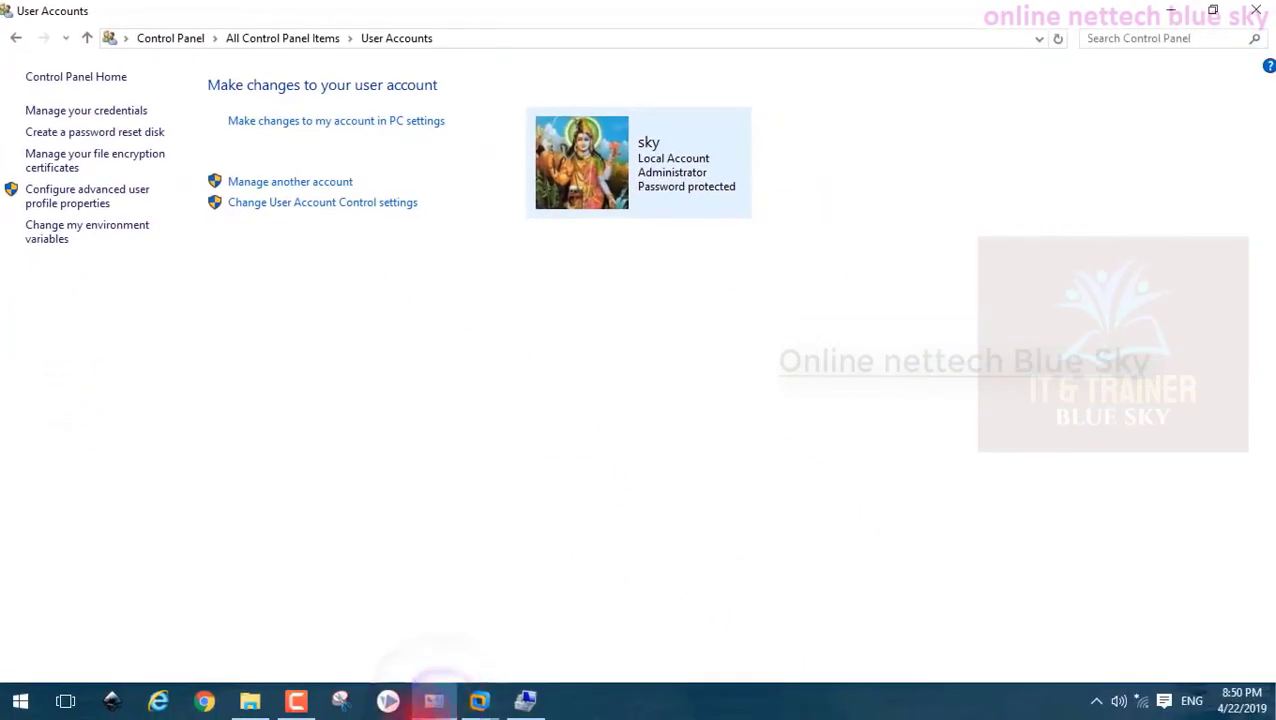
- Go to the Control Panel through File Explorer, list all items as icons, and open the System page
click(20, 700)
click(45, 576)
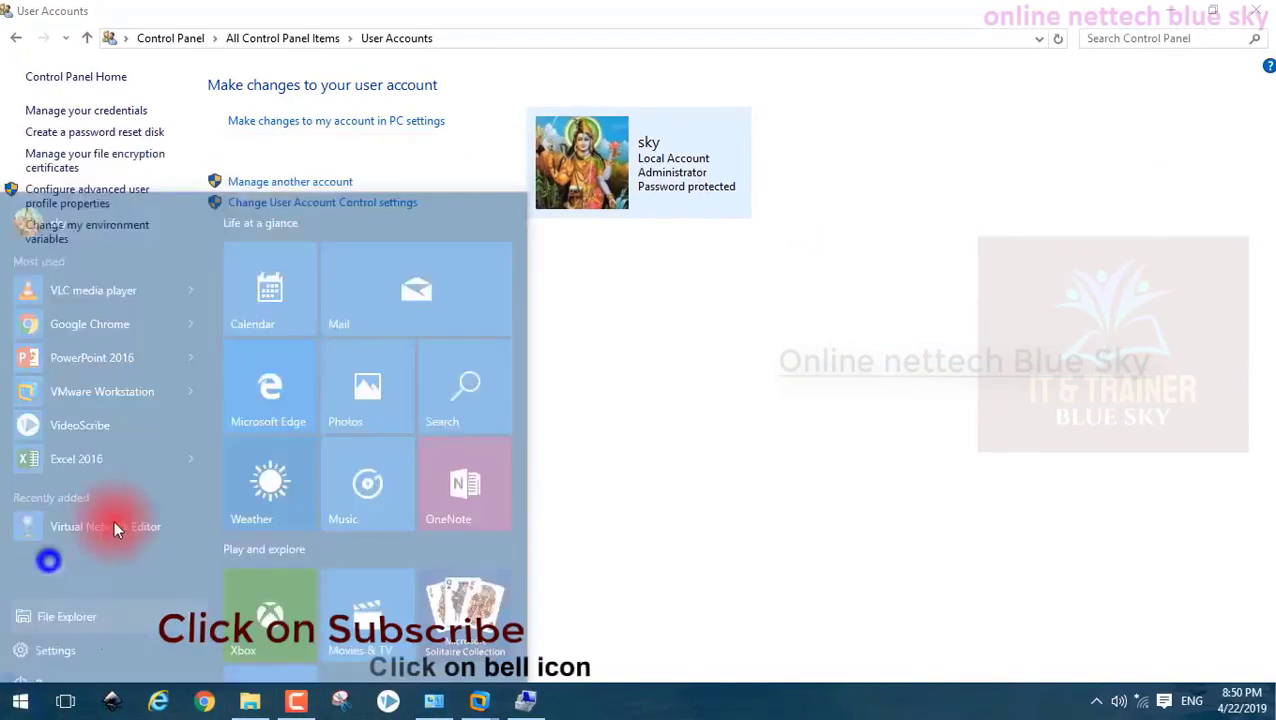
click(129, 60)
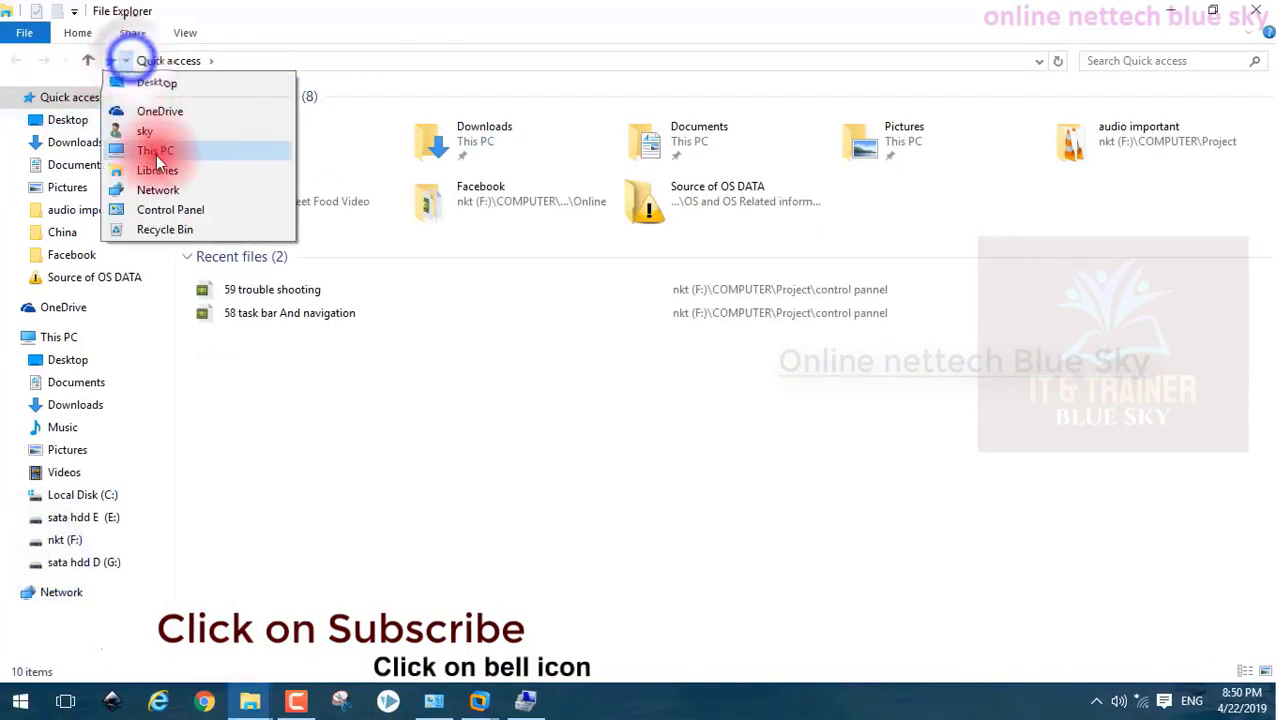
click(150, 205)
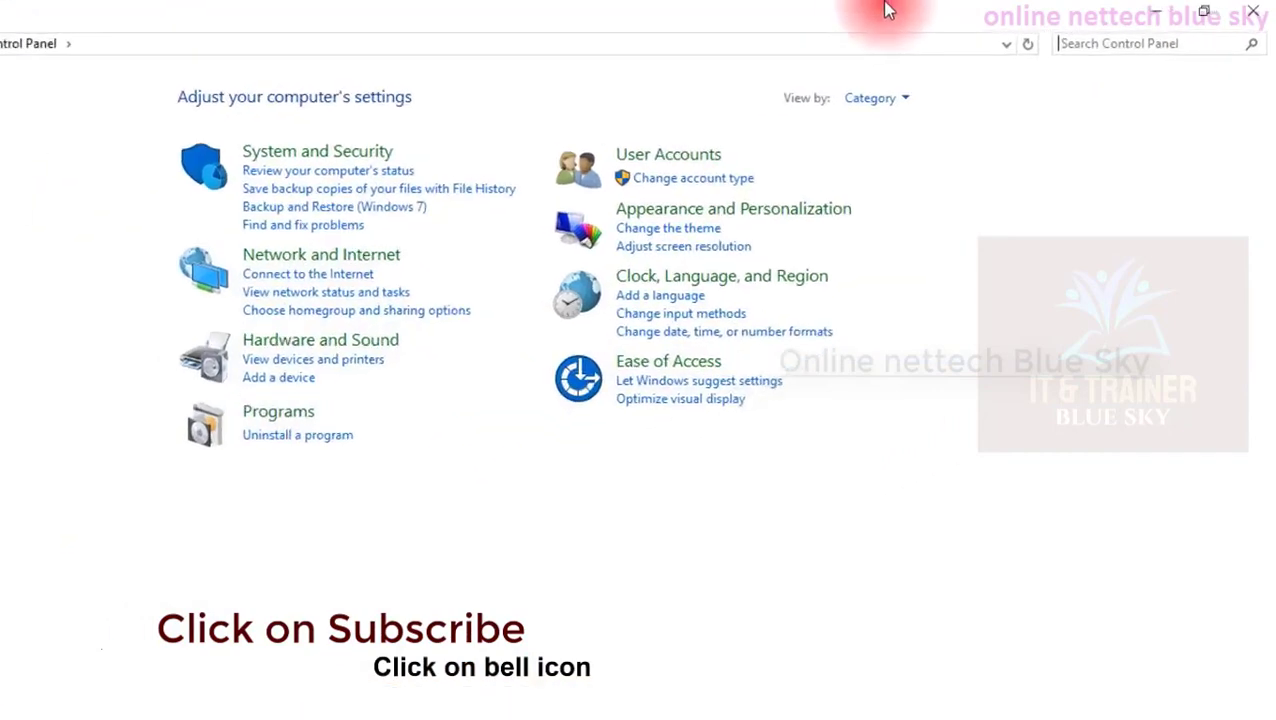
click(925, 84)
click(585, 271)
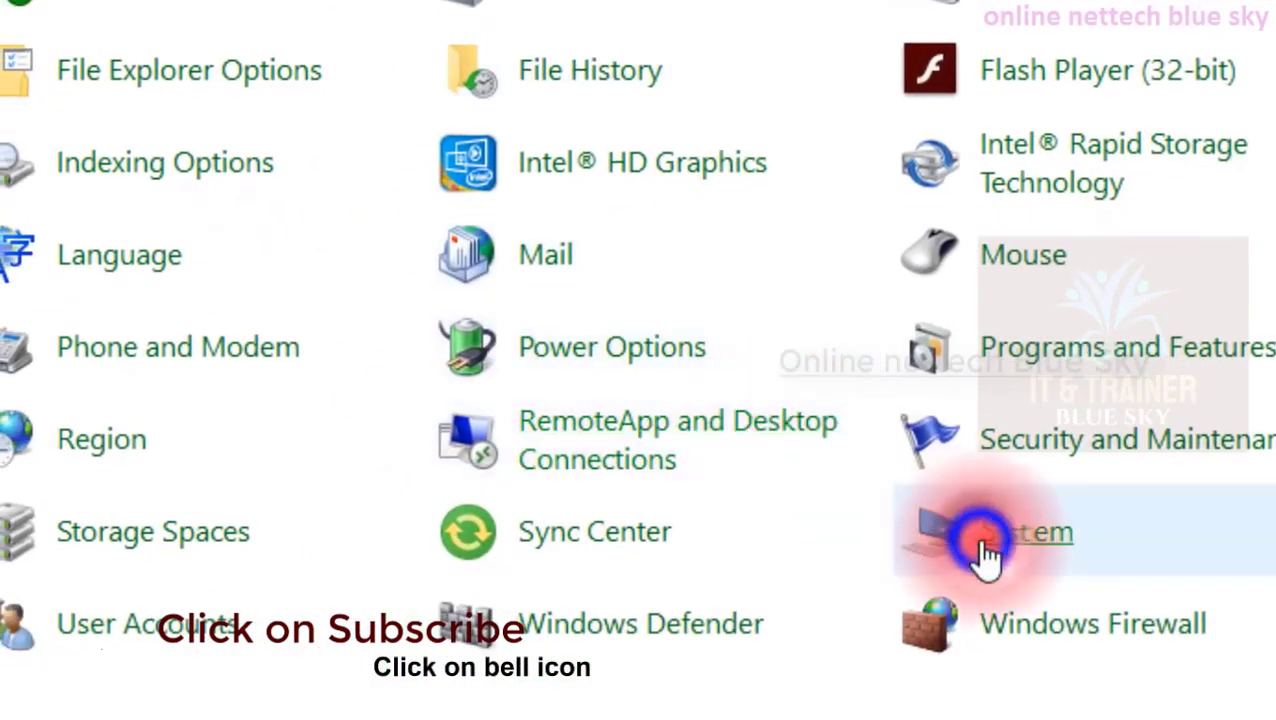
click(985, 545)
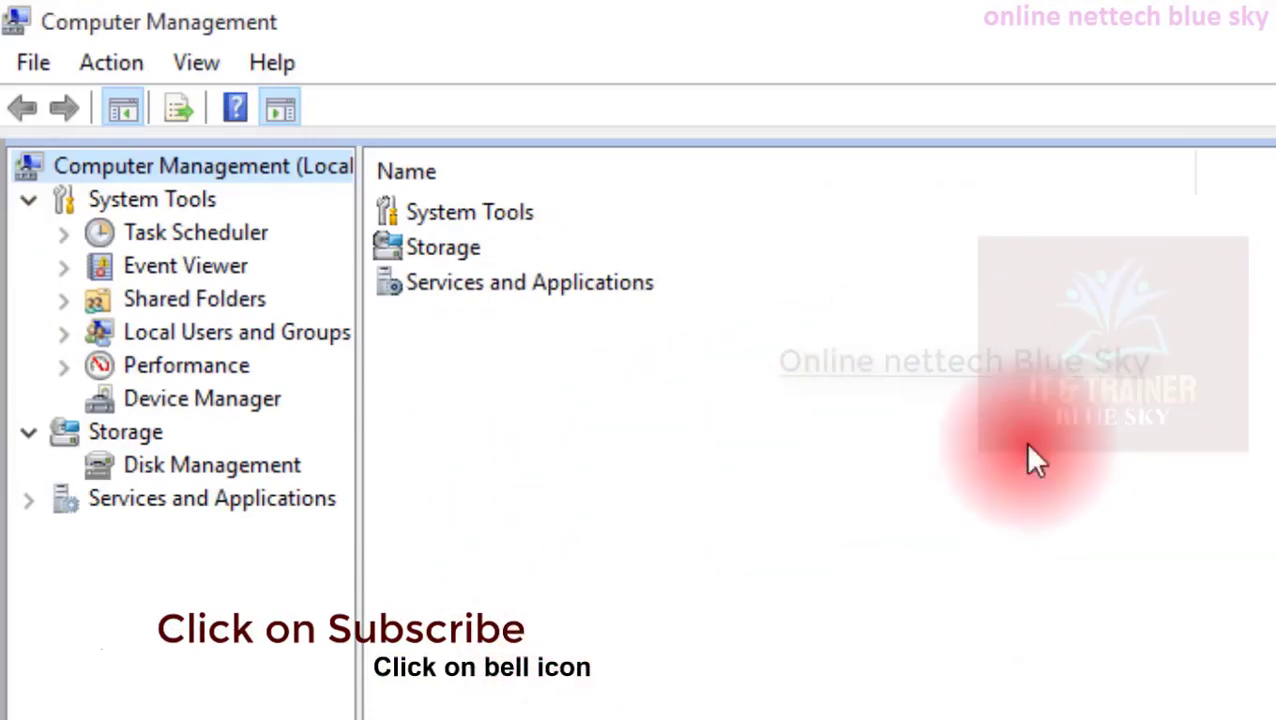
- Show the contents of Local Users and Groups in Computer Management and check the Windows edition on the System page
click(258, 338)
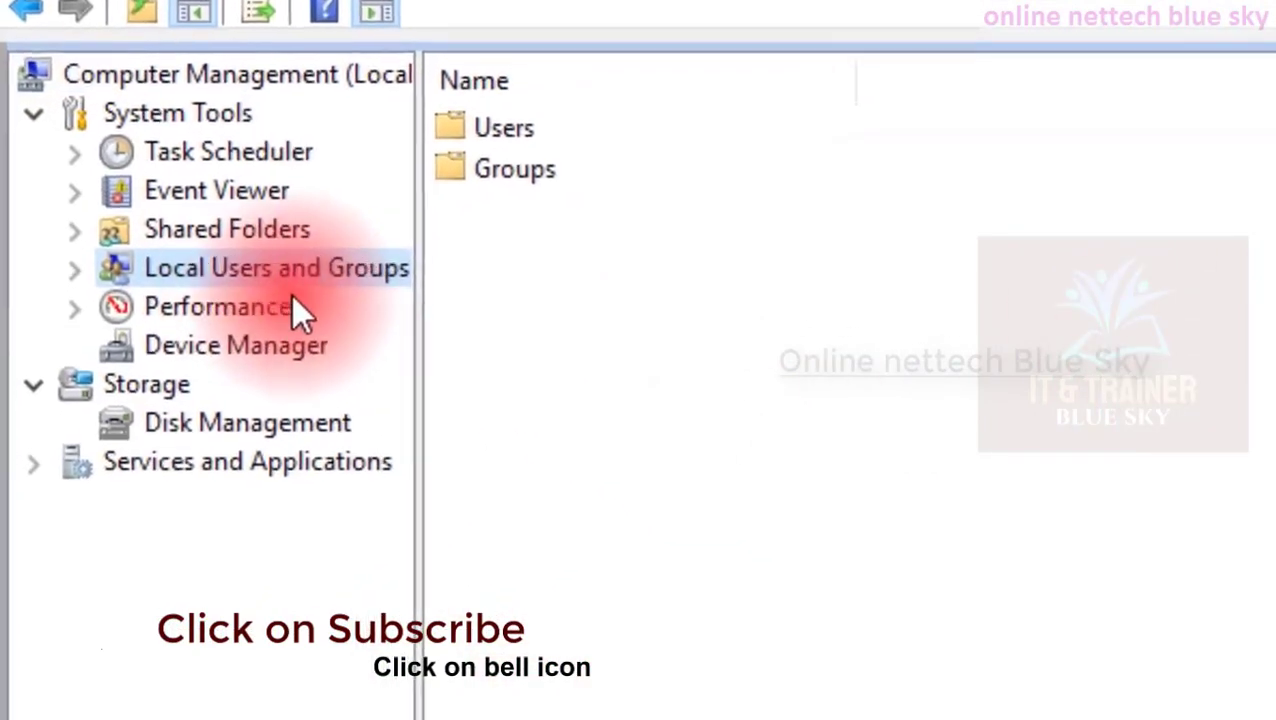
mouse_move(470, 699)
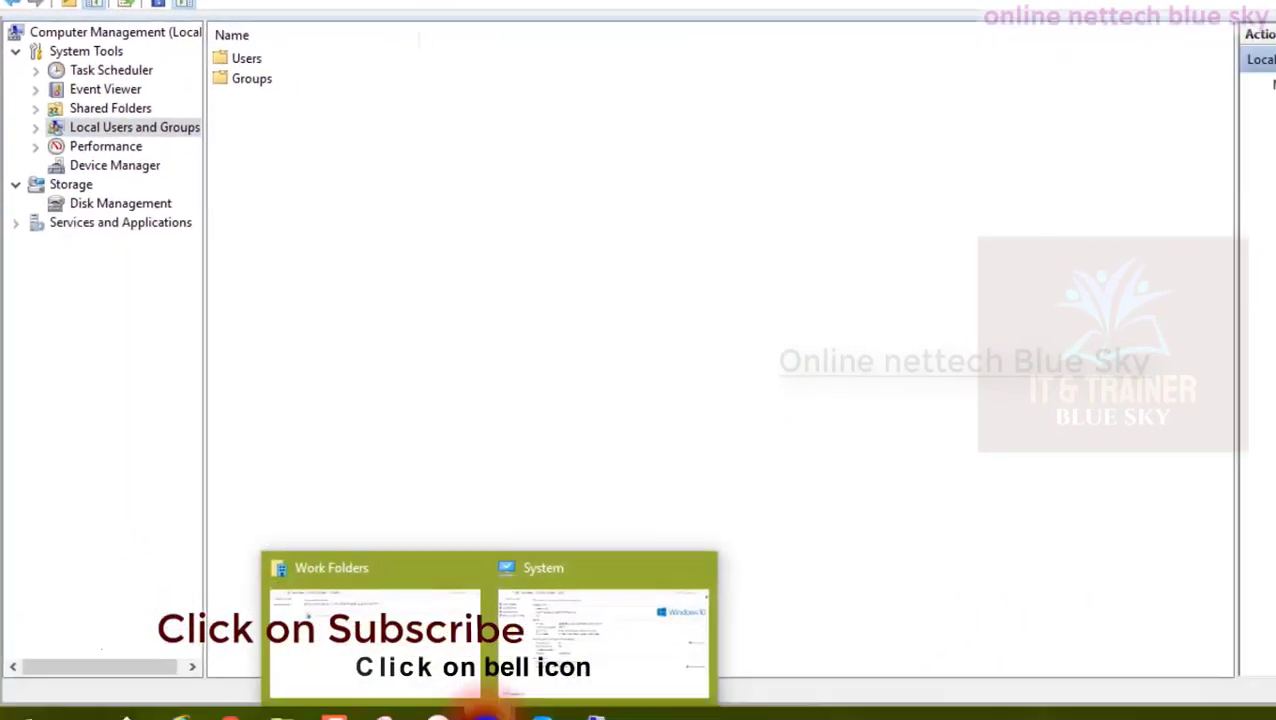
click(505, 617)
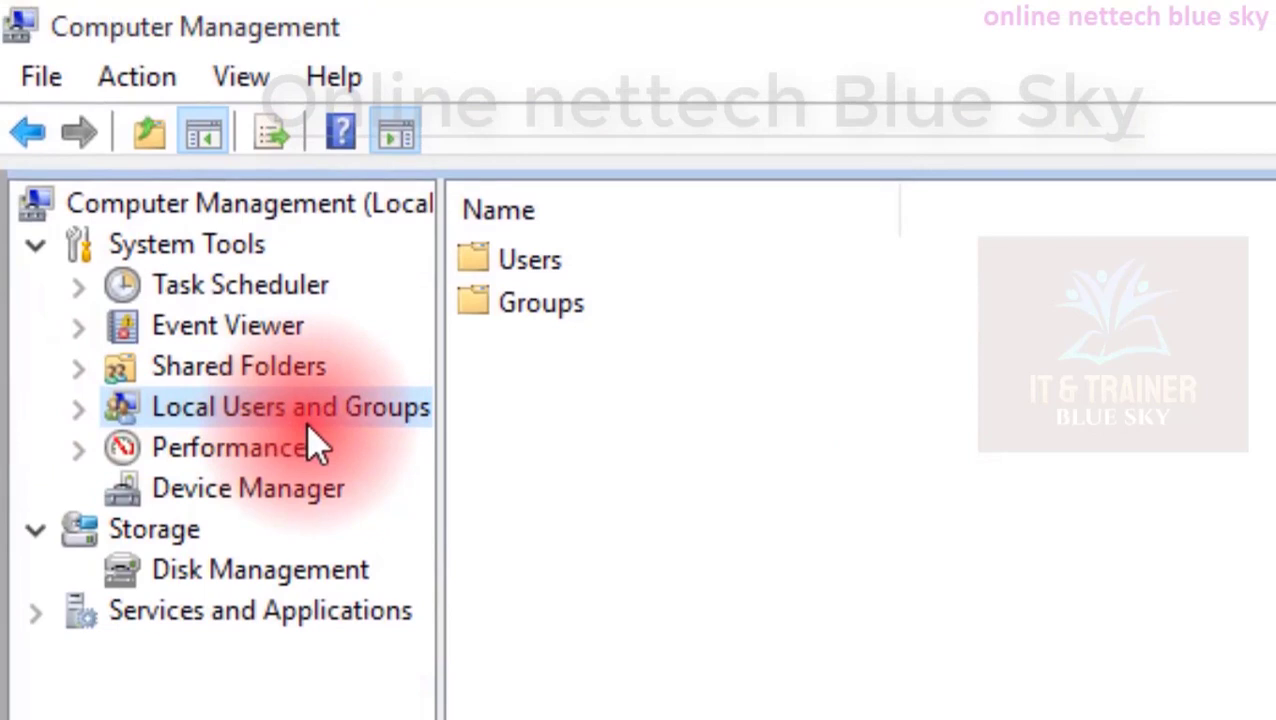
- Expand Local Users and Groups, open the Users folder, and look over the mid and sky accounts
click(74, 406)
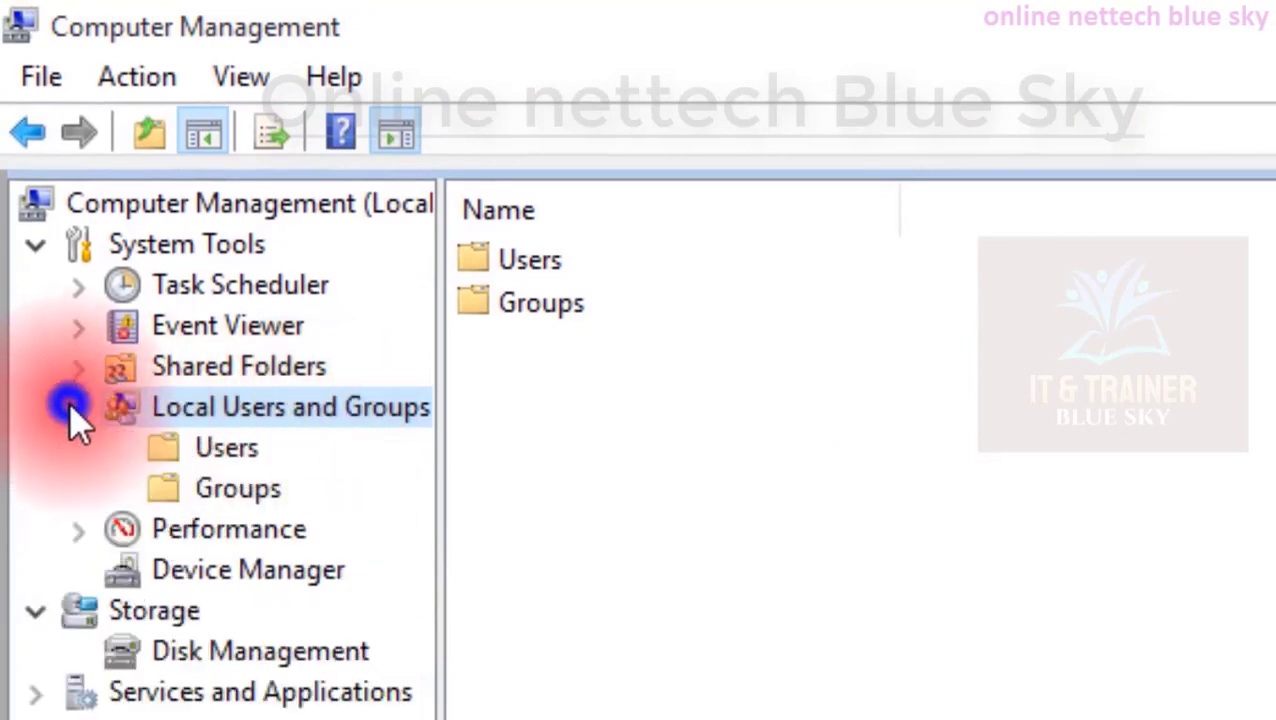
click(179, 418)
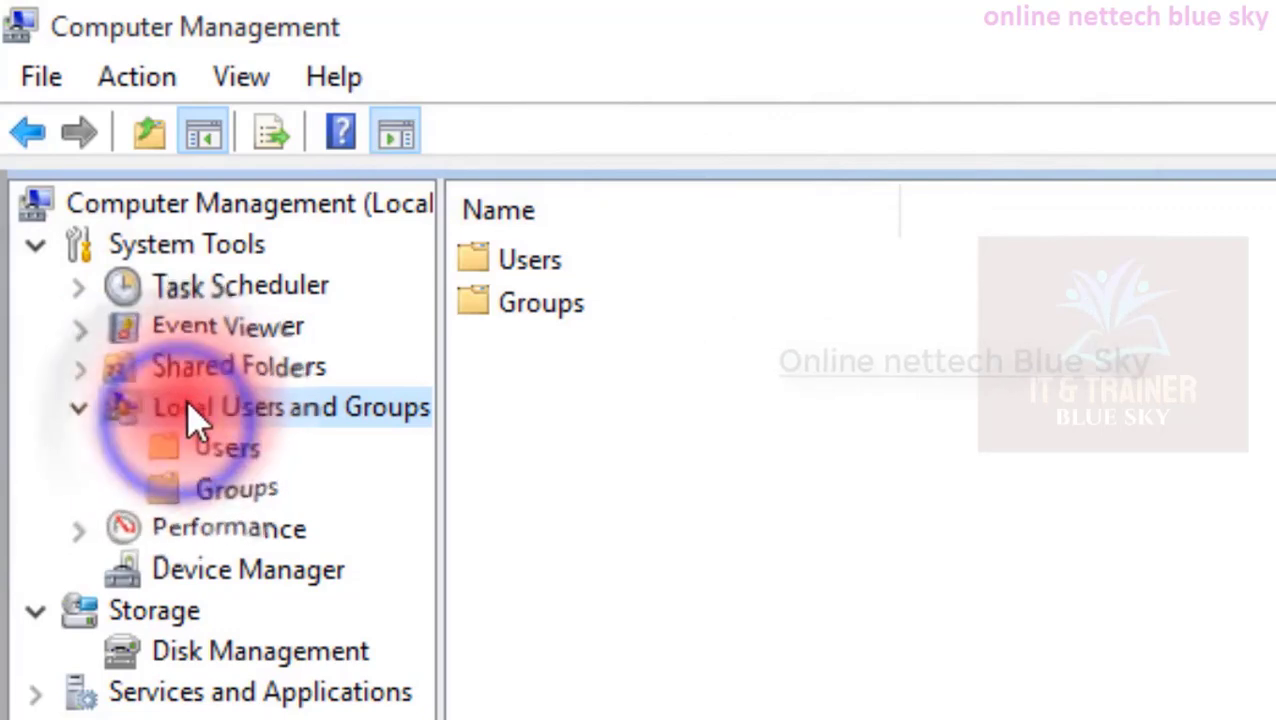
click(206, 447)
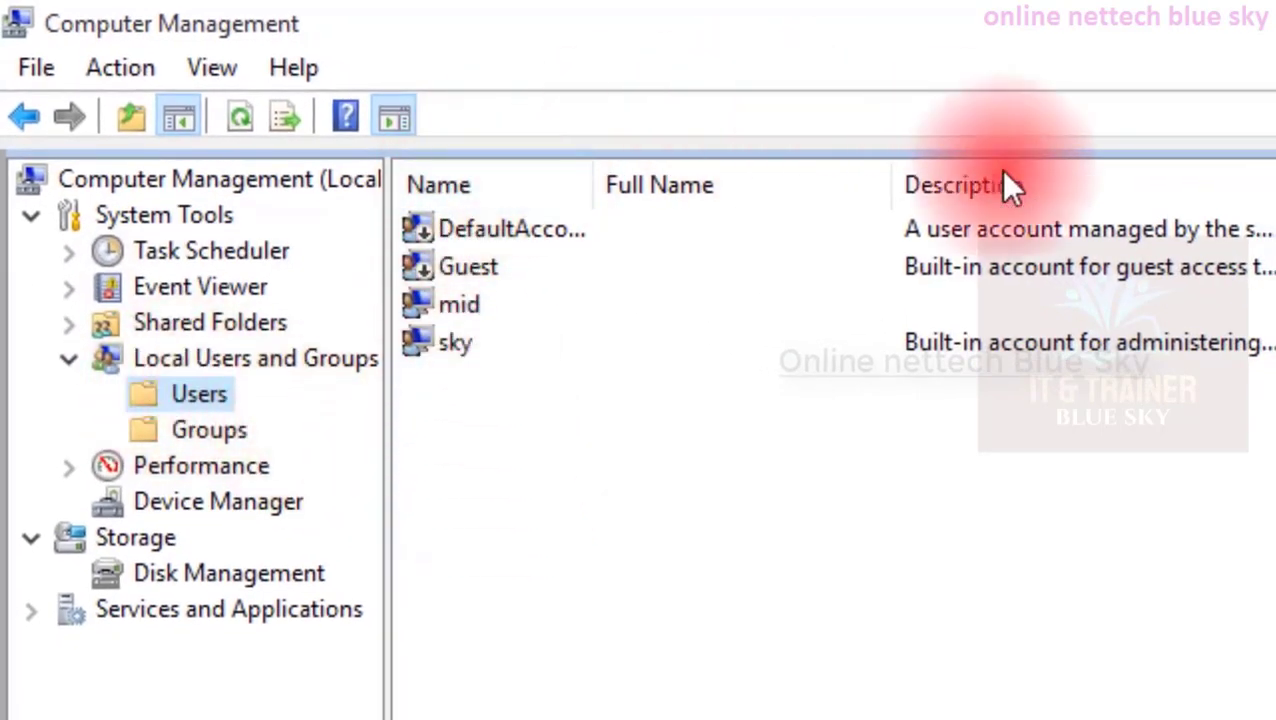
click(615, 338)
click(607, 318)
click(603, 338)
click(595, 310)
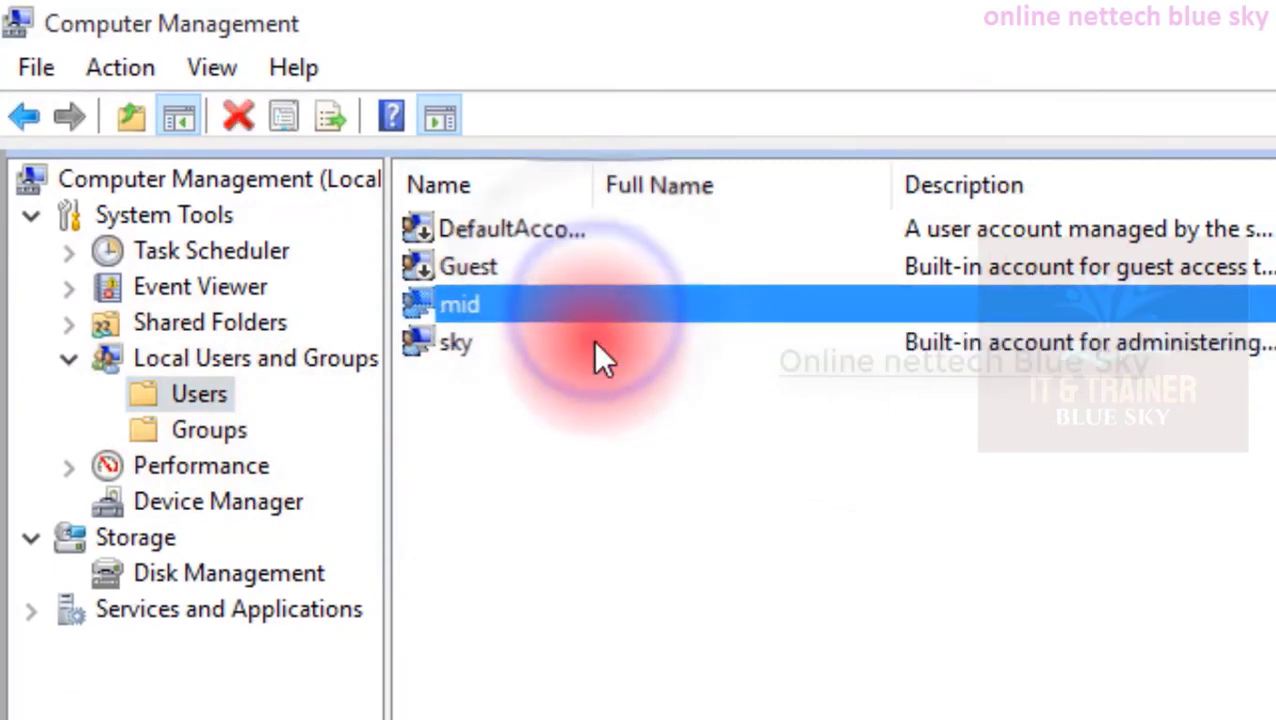
click(592, 340)
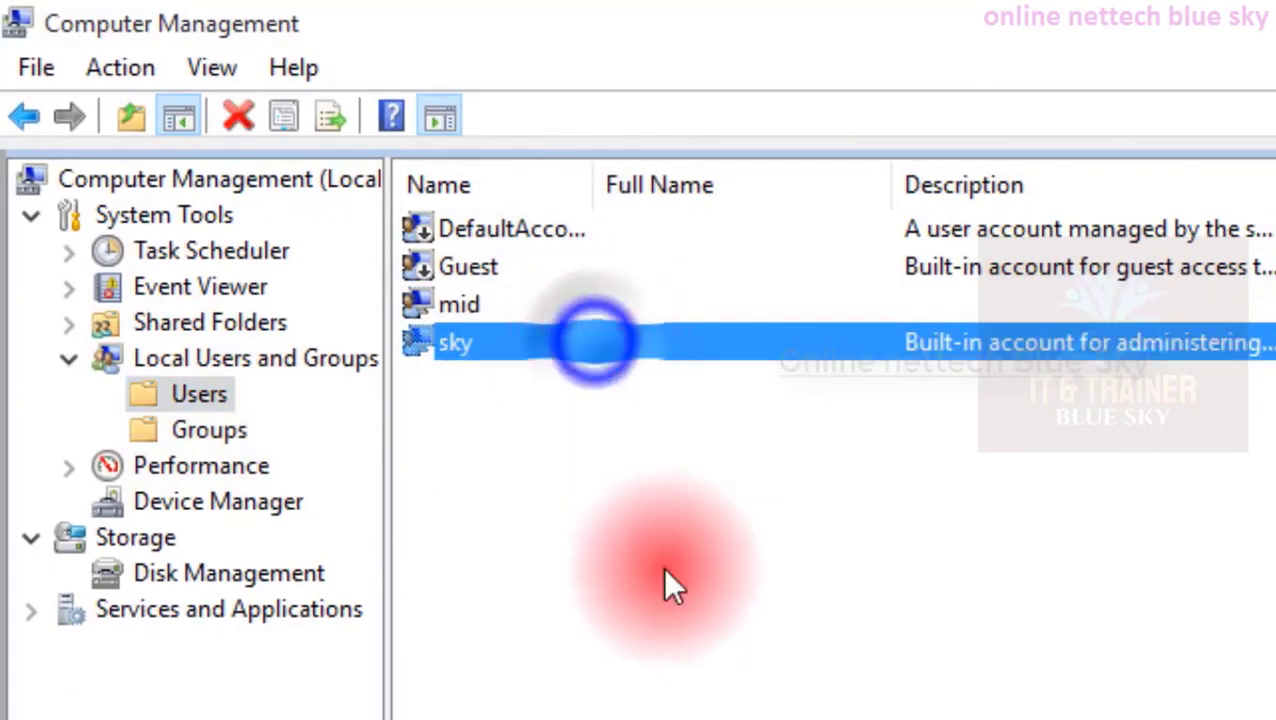
- Start a new local user with the user name svk and enter the user's full name
right_click(707, 655)
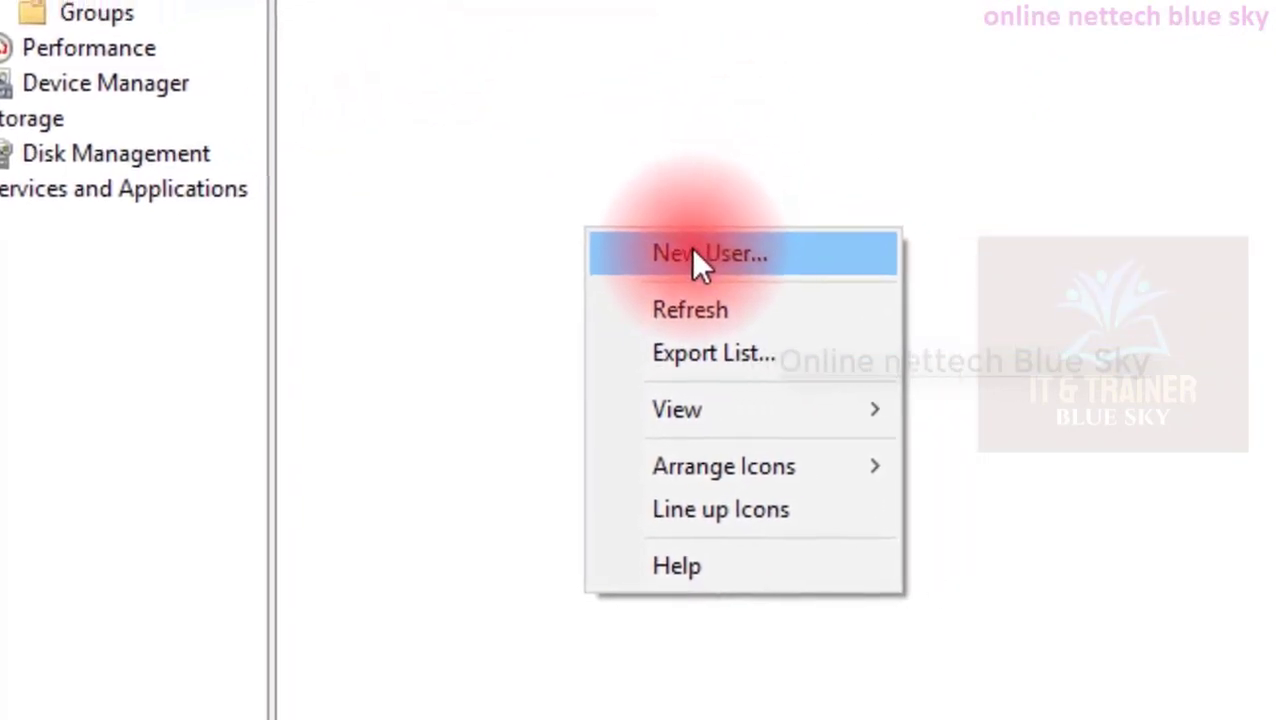
click(752, 245)
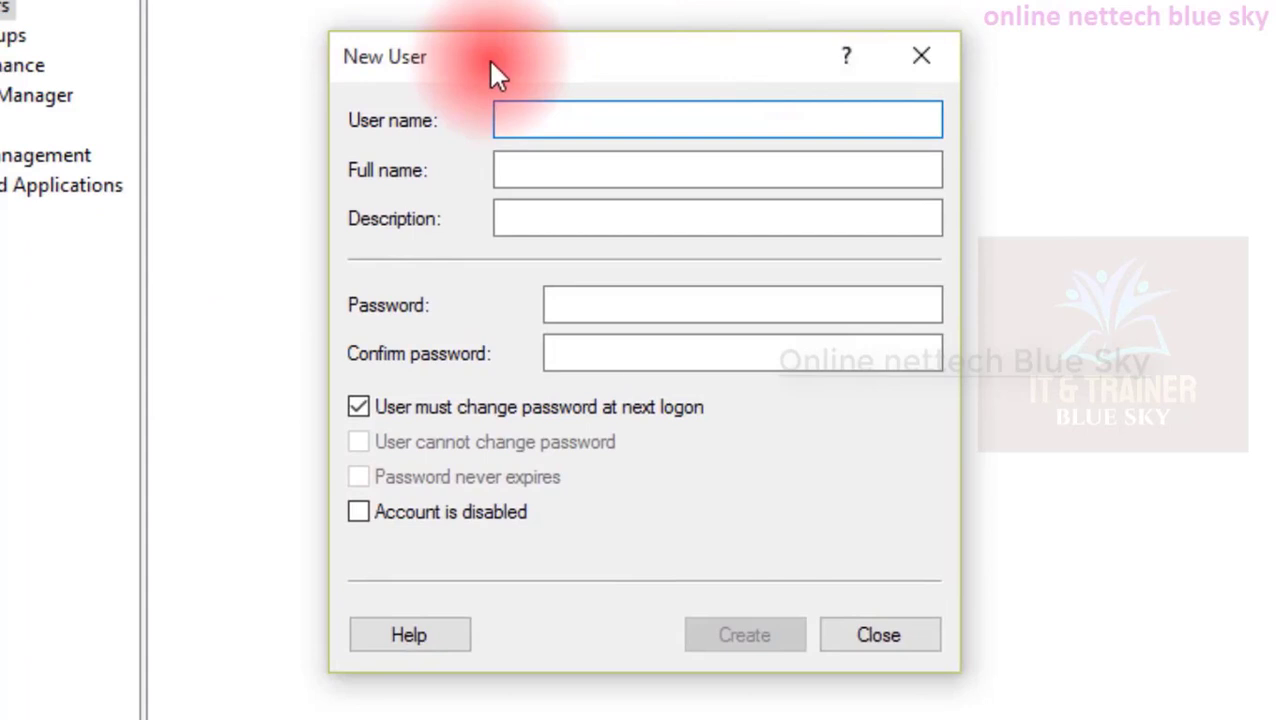
drag(487, 58, 701, 55)
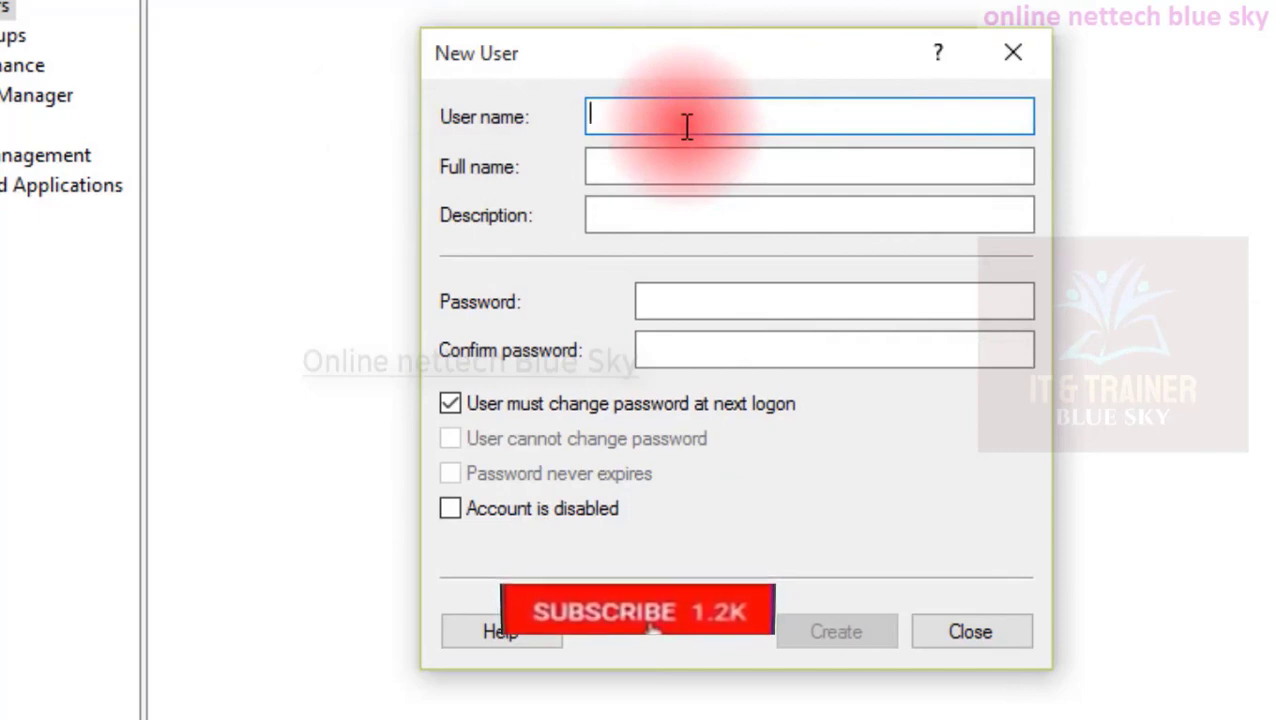
text(sv)
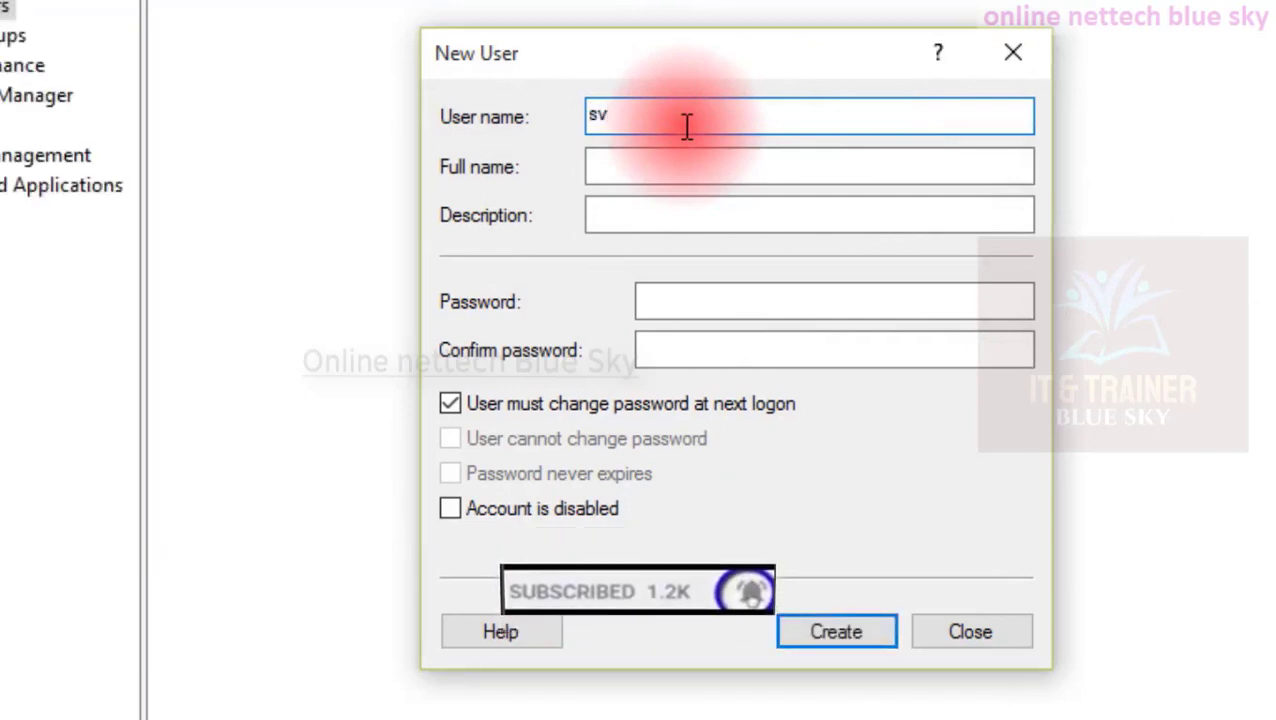
text(k)
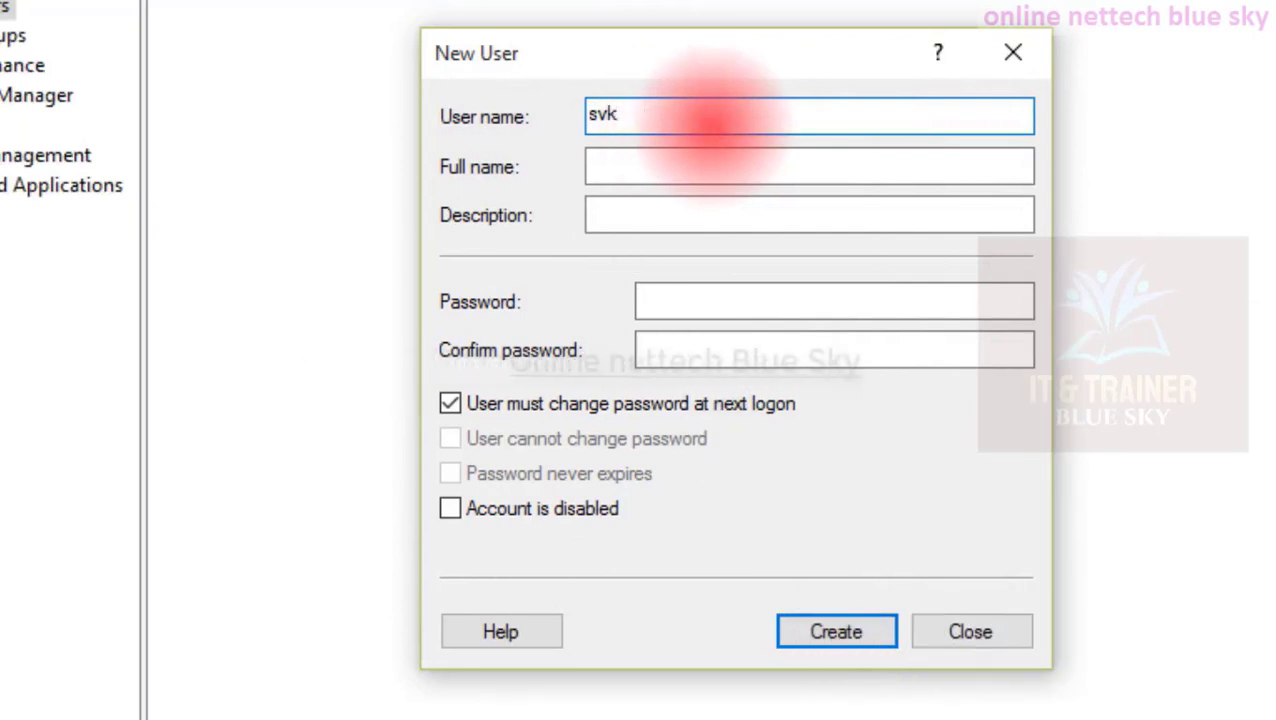
click(621, 164)
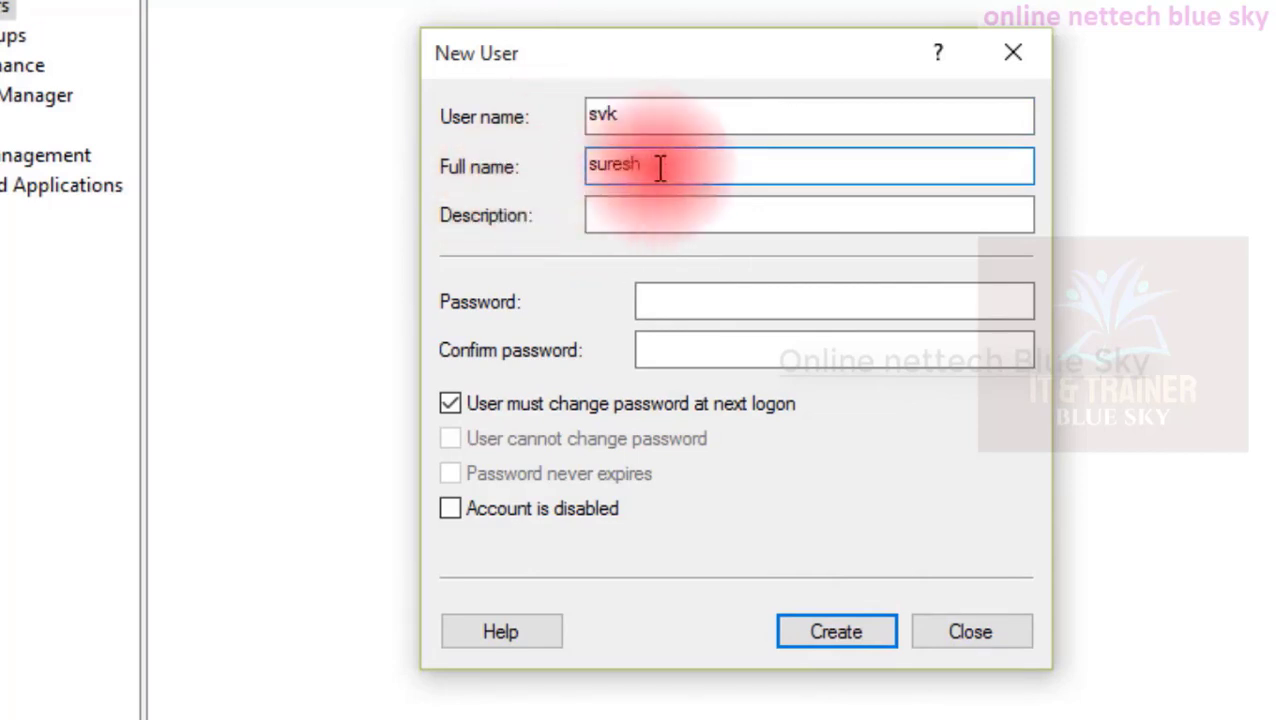
- Review the new user's user name and full name entries and the description and password fields
drag(651, 166, 558, 162)
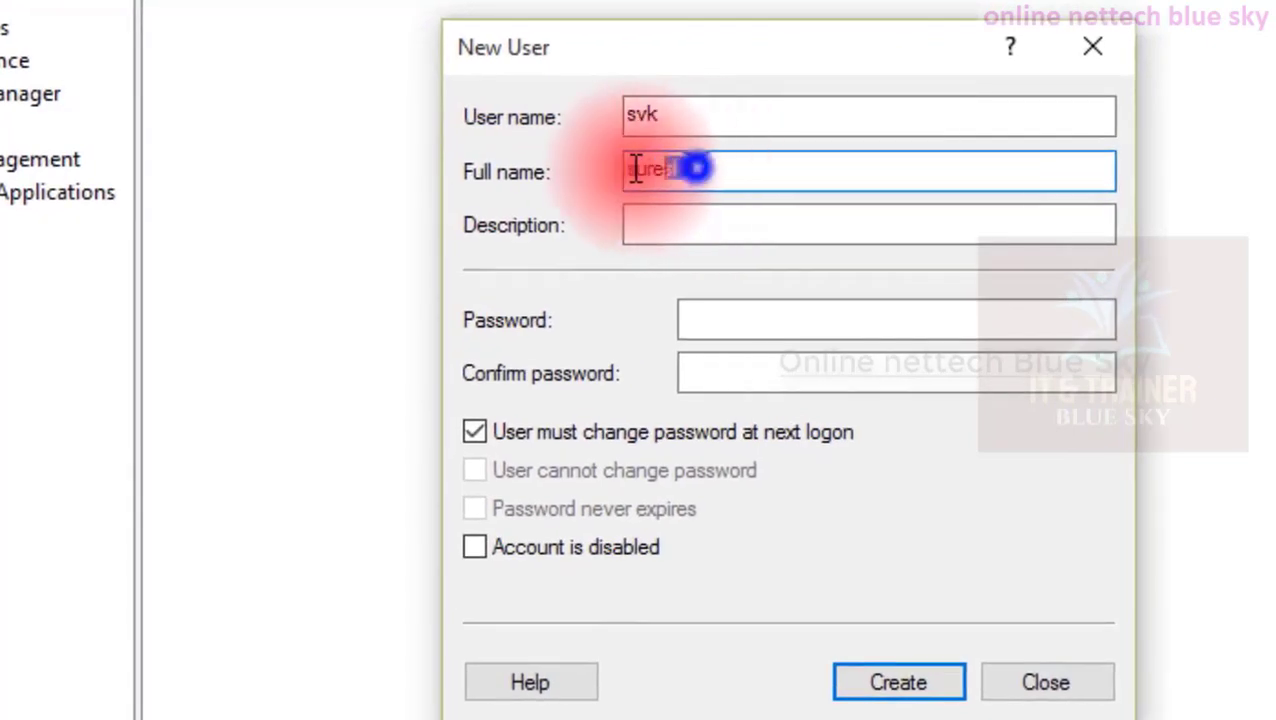
click(718, 118)
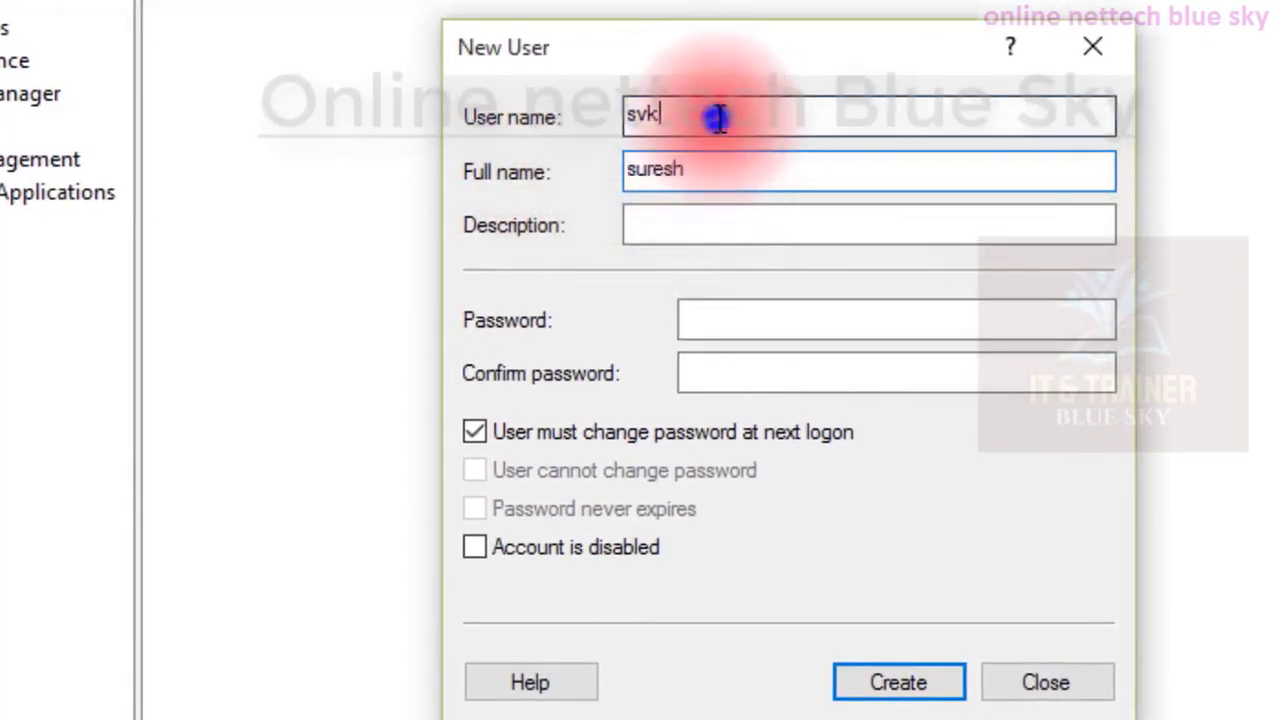
drag(719, 118, 556, 125)
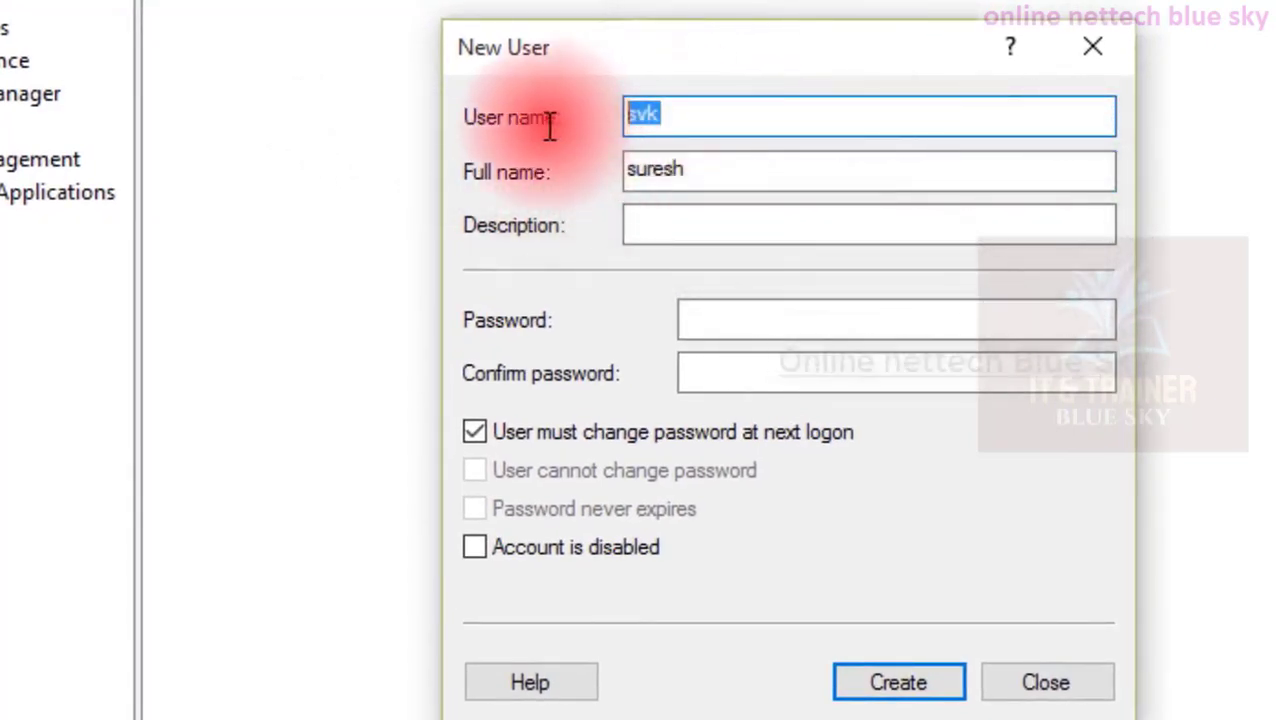
drag(795, 168, 578, 168)
drag(745, 166, 573, 183)
click(779, 169)
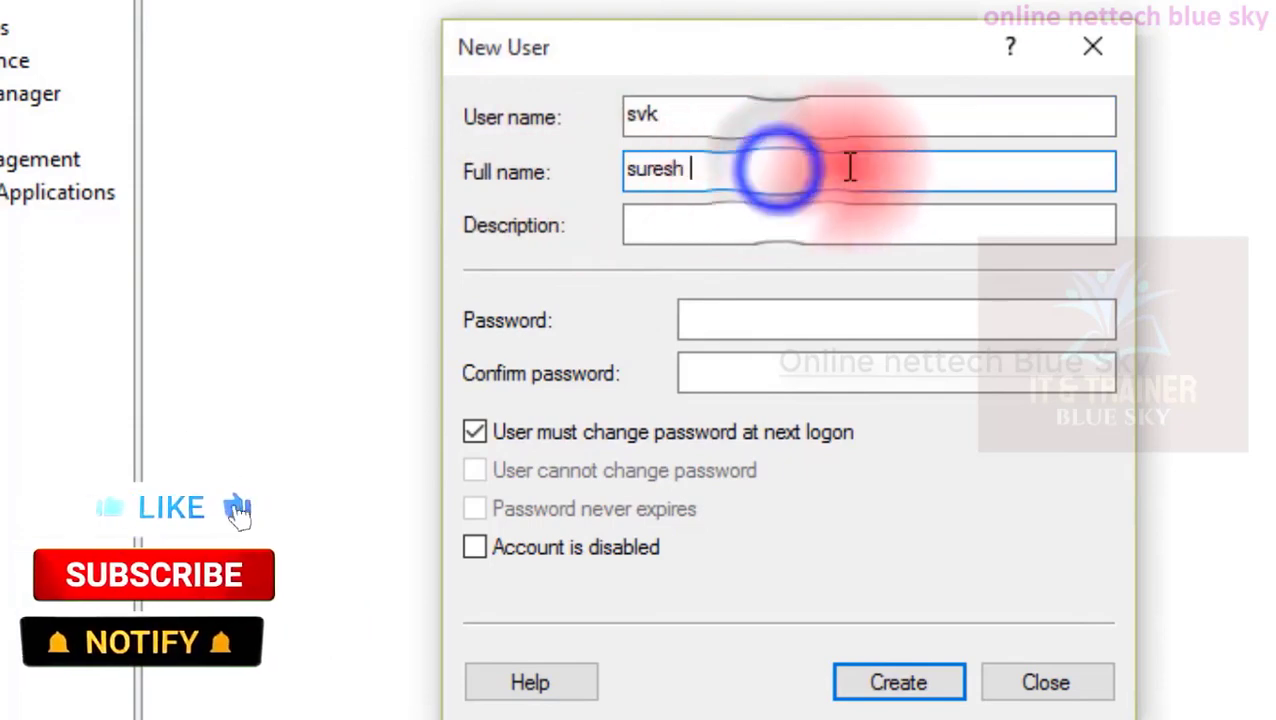
click(659, 224)
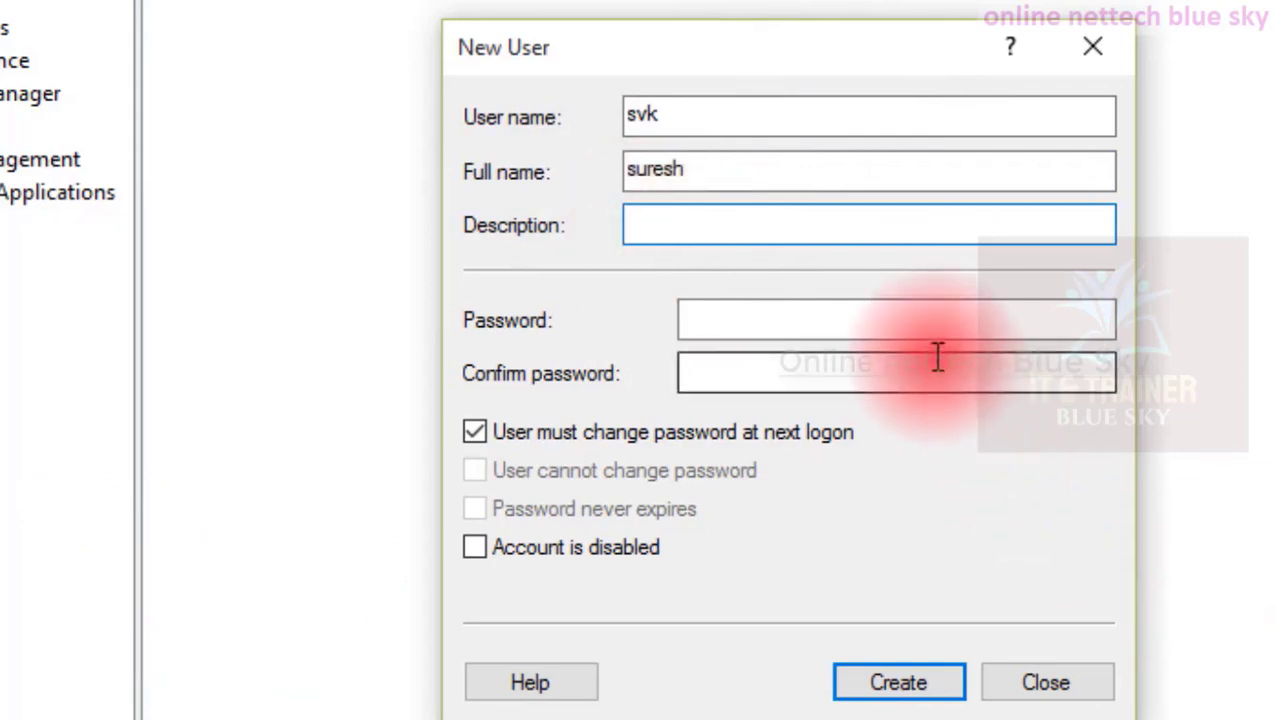
click(925, 322)
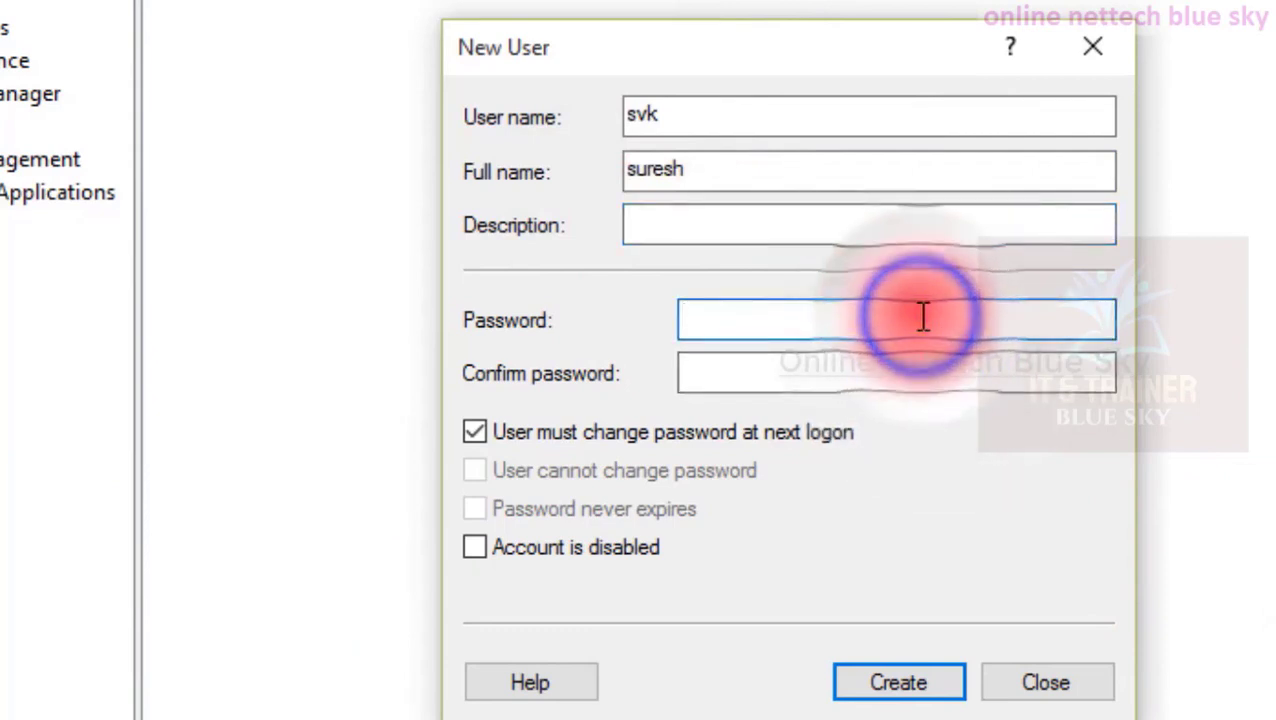
click(849, 318)
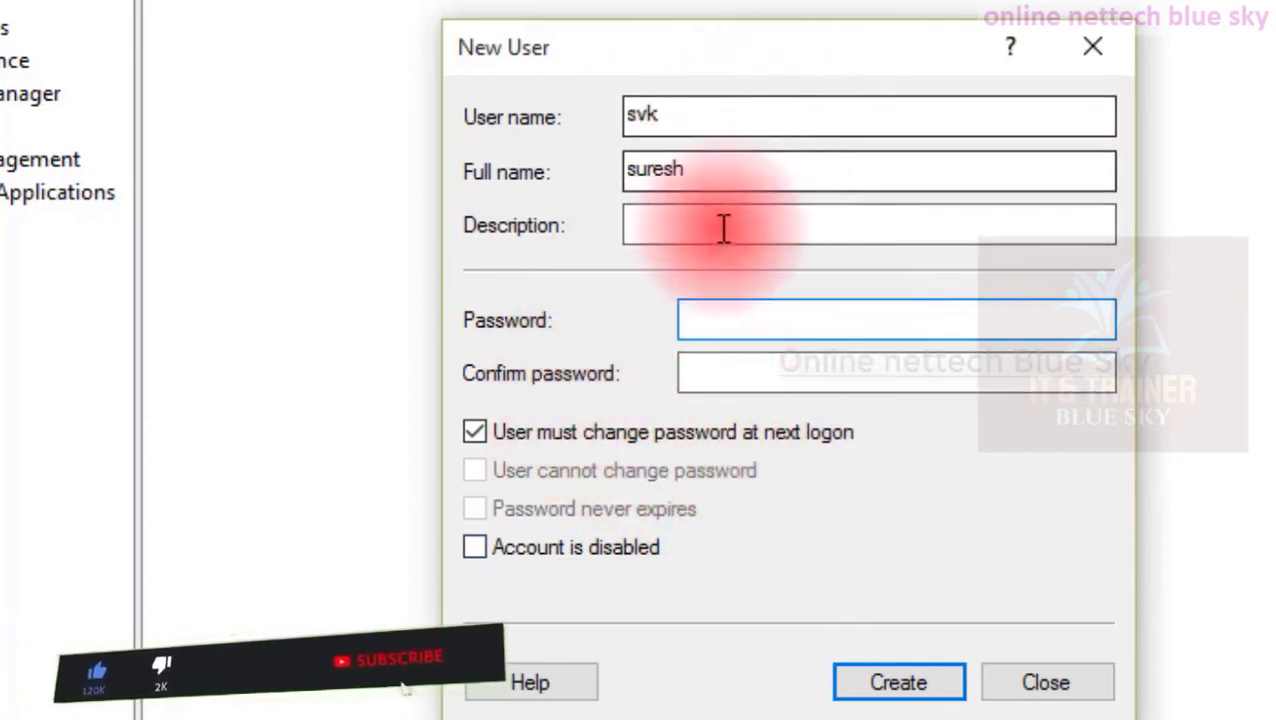
- For the new user svk, turn off the forced password change at next logon, and enable User cannot change password and Password never expires
double_click(728, 177)
double_click(720, 104)
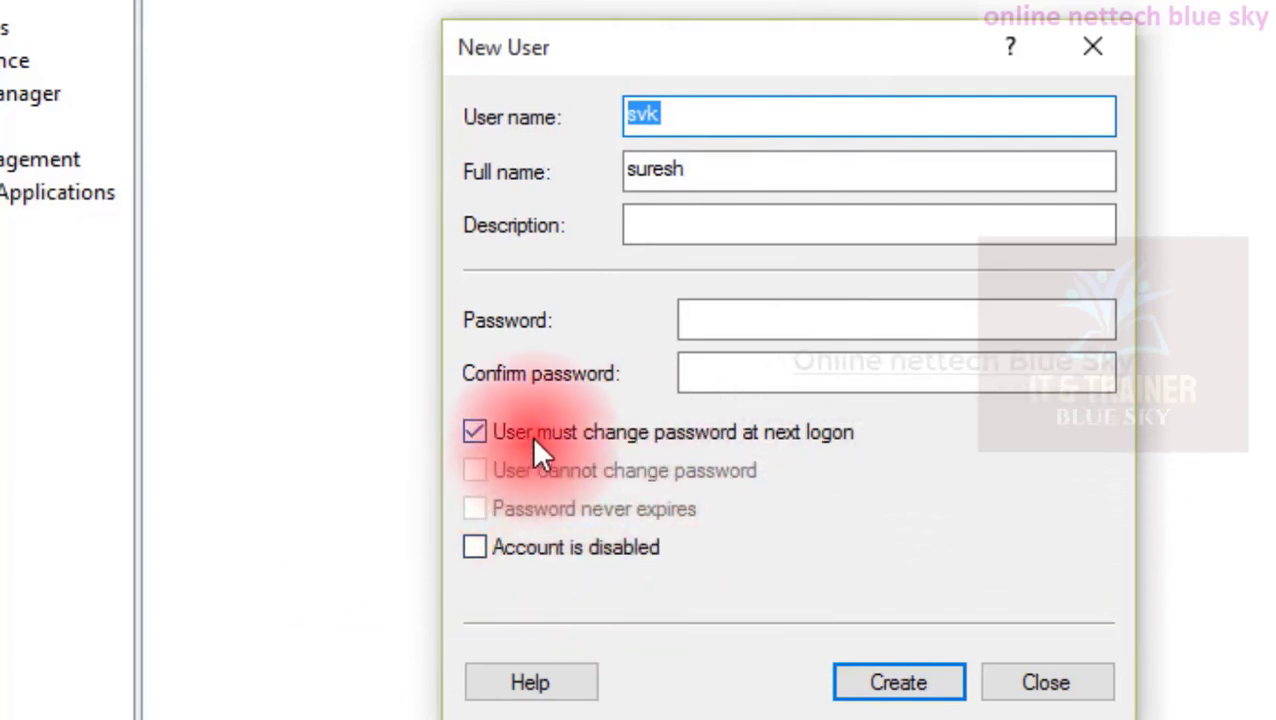
click(678, 432)
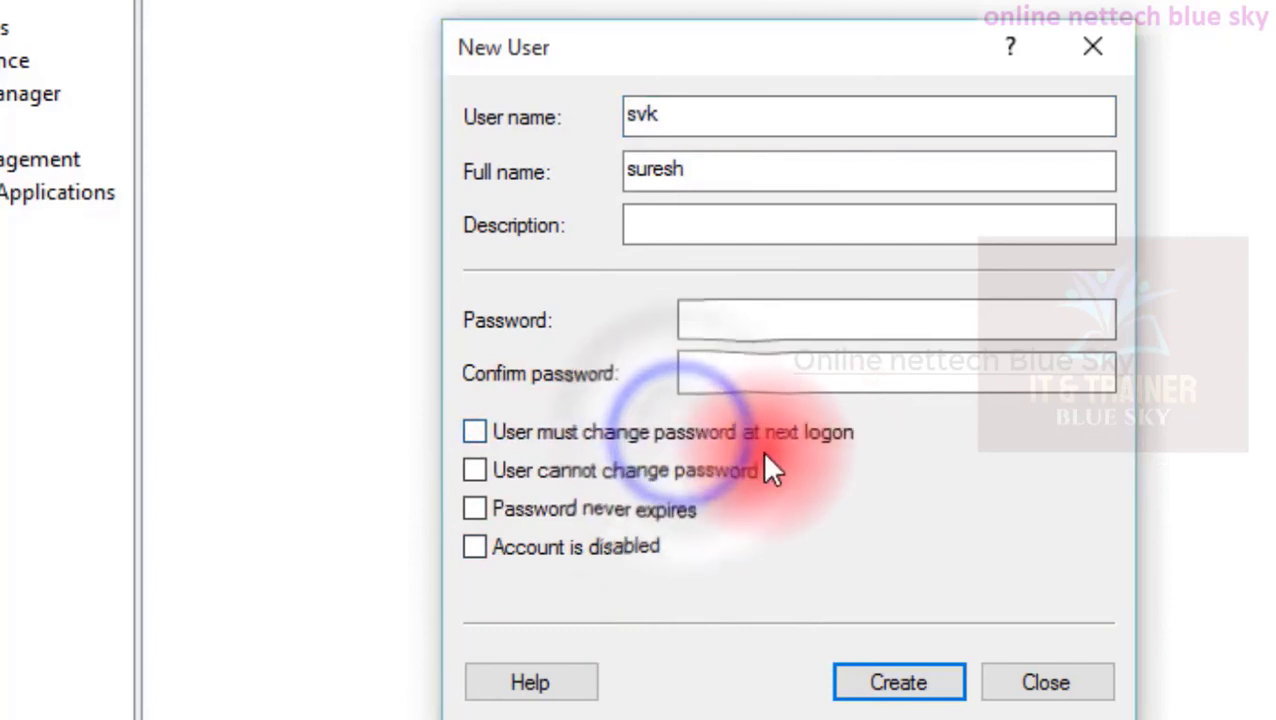
click(527, 468)
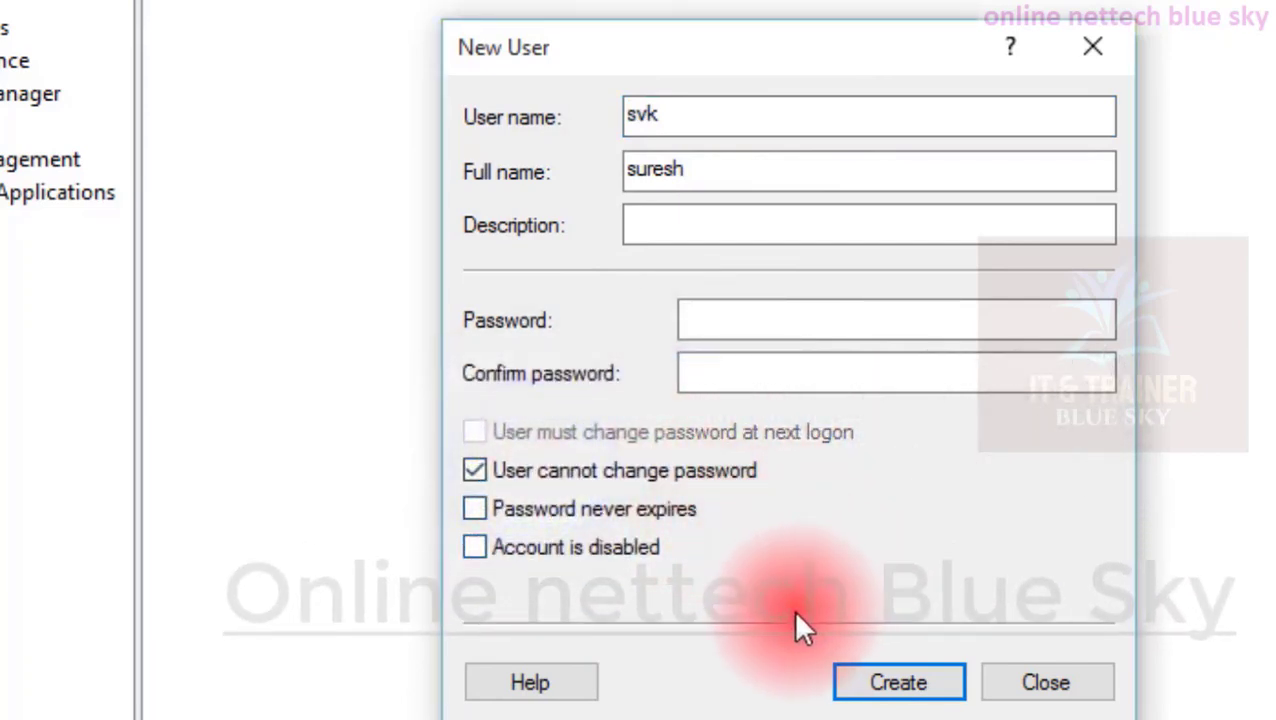
click(586, 508)
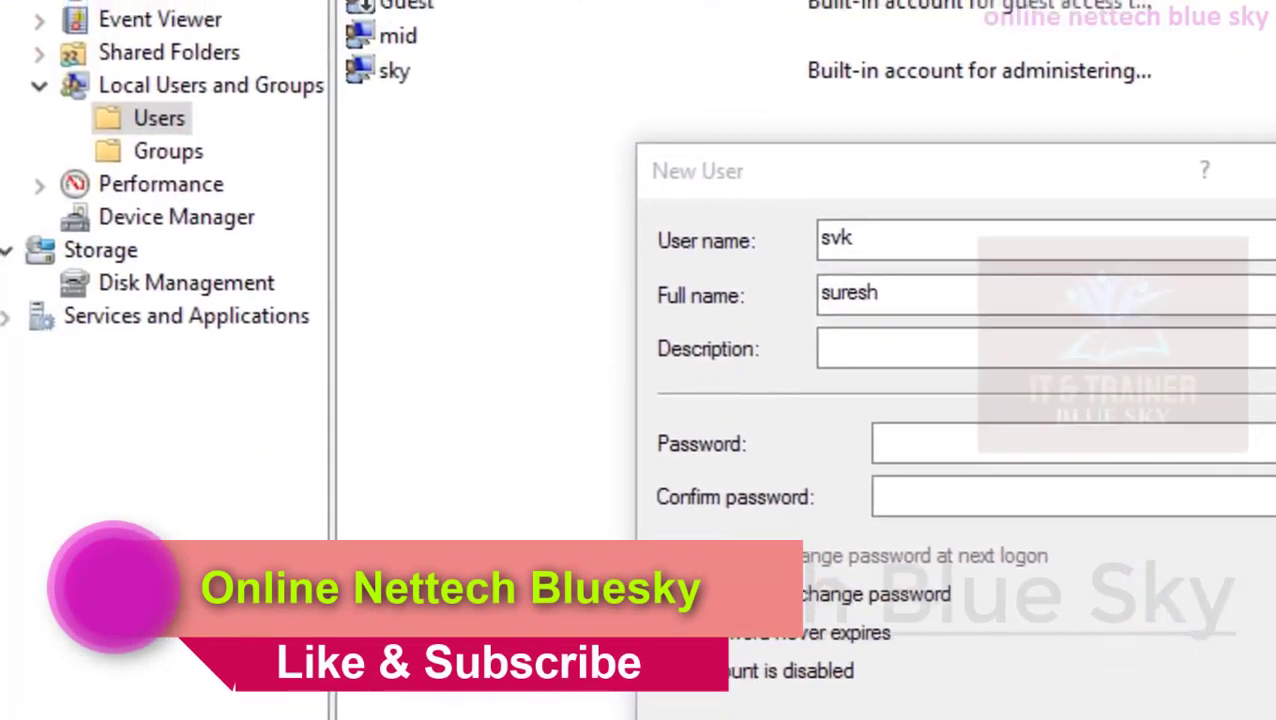
key(super)
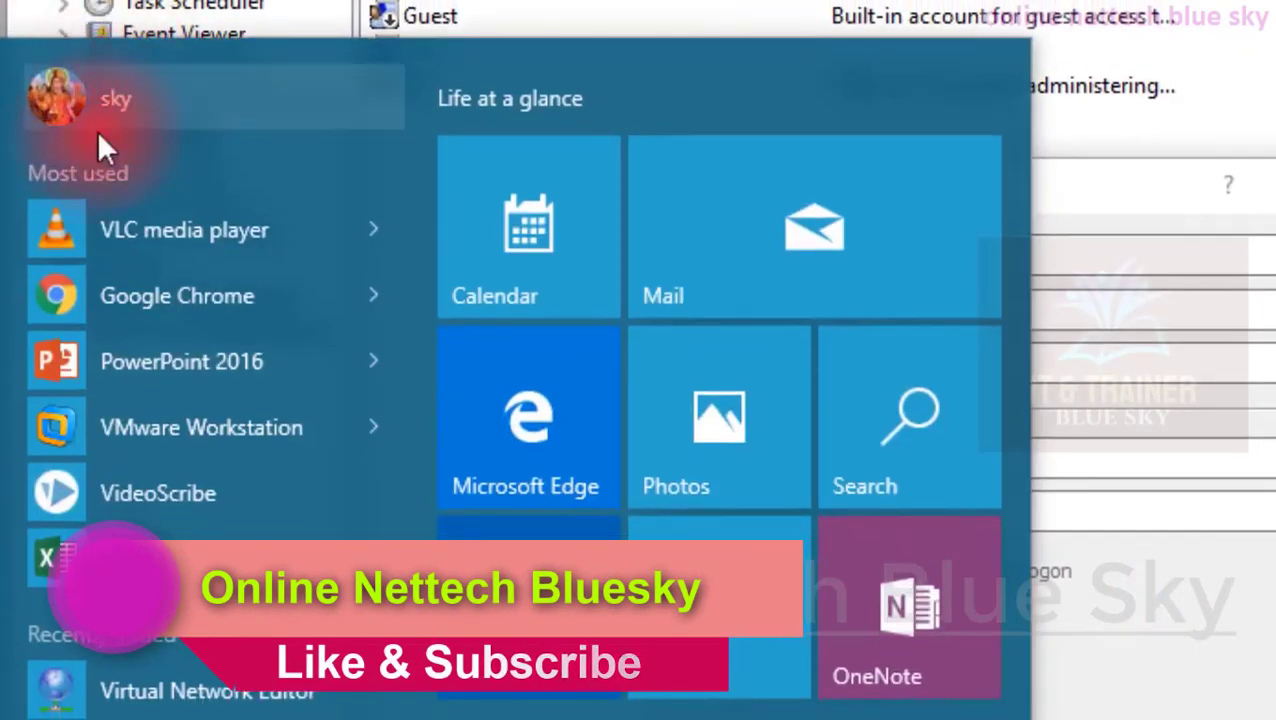
click(1096, 207)
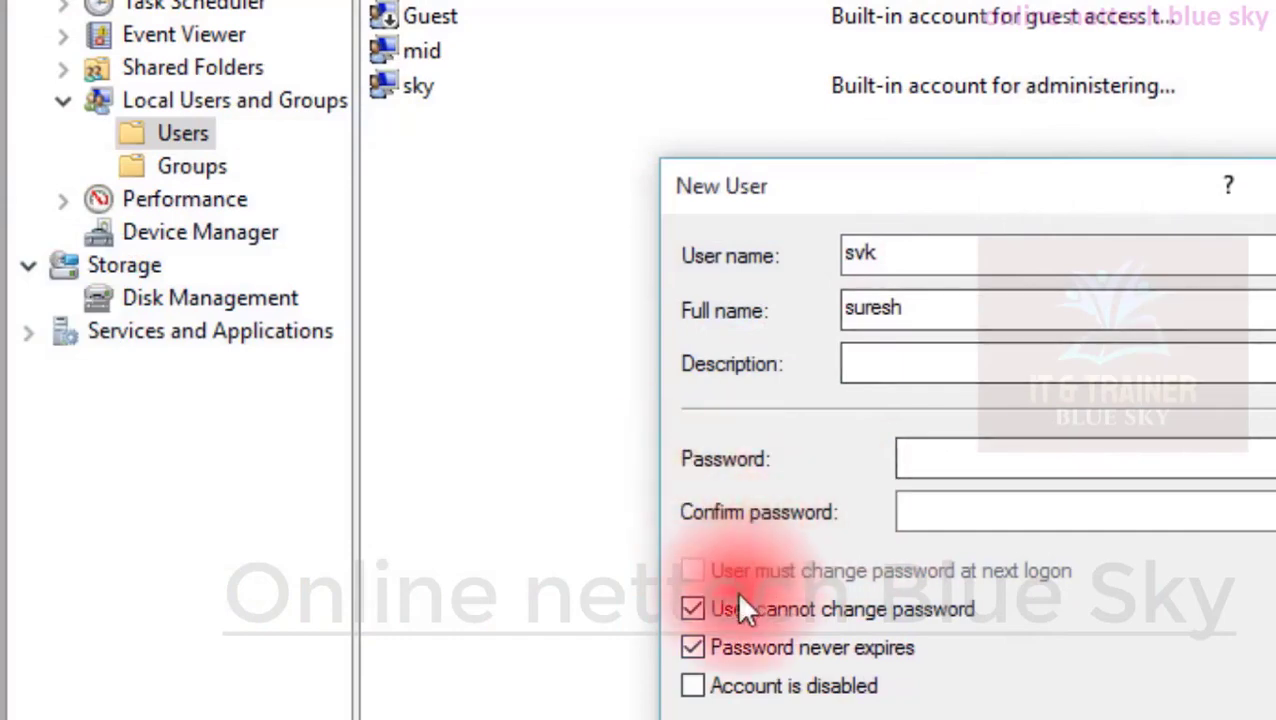
- Clear User cannot change password, leave Password never expires enabled, and create the svk user, closing the New User dialog
click(681, 607)
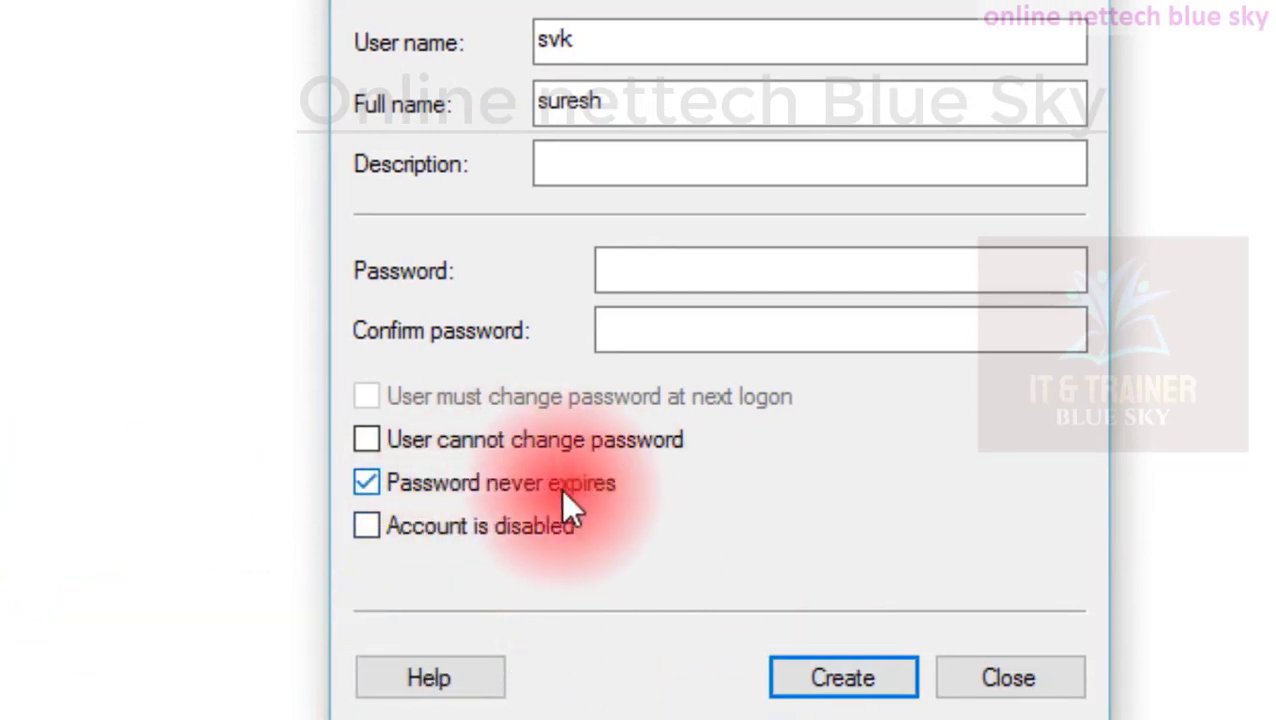
click(463, 480)
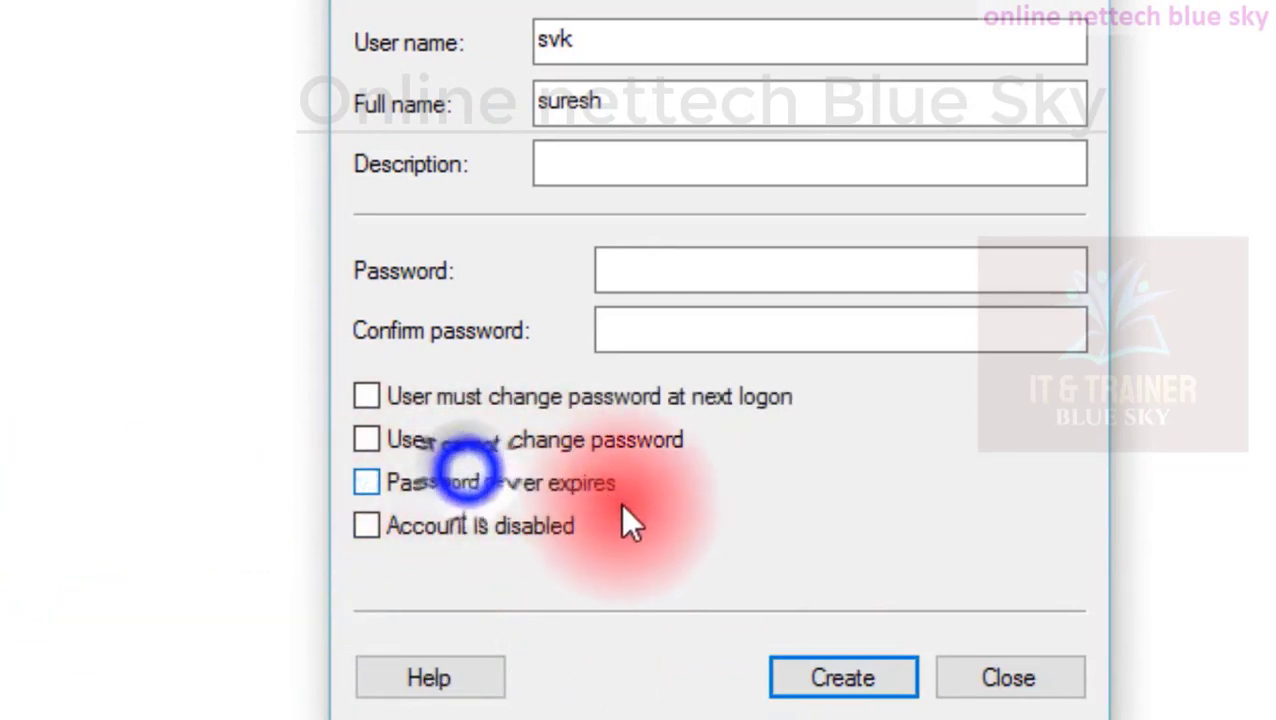
click(493, 484)
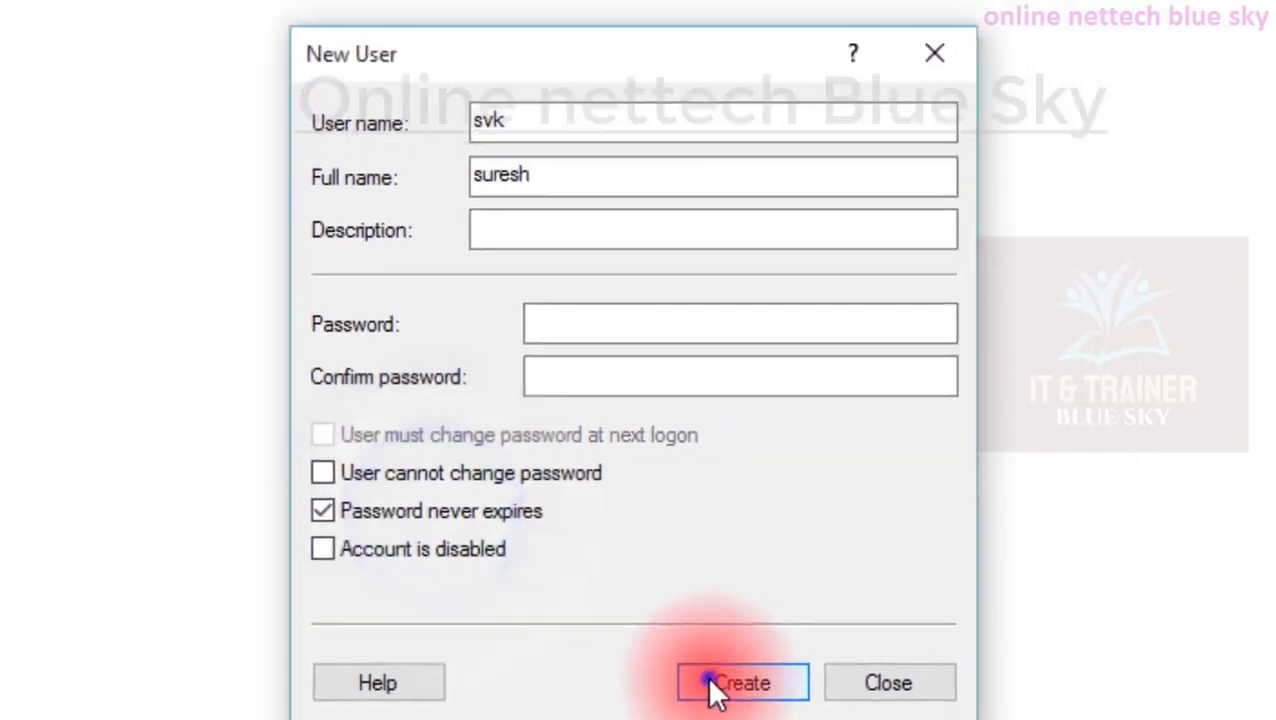
click(830, 682)
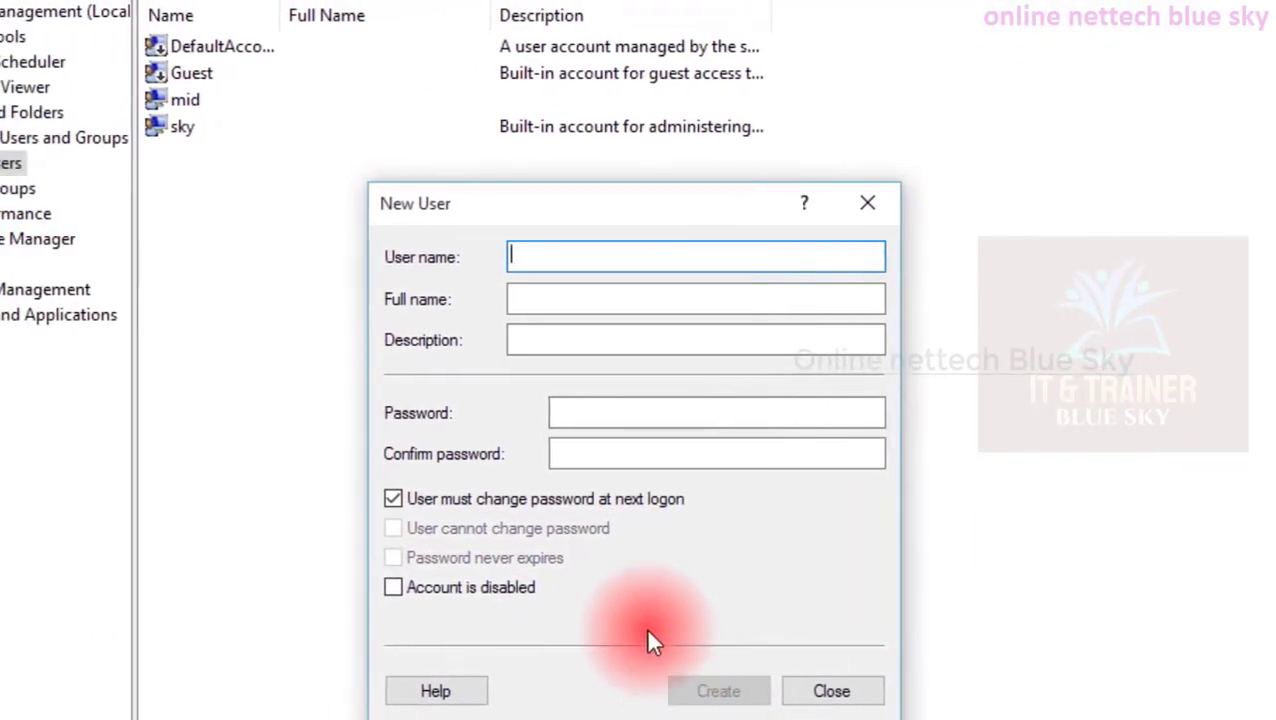
click(856, 200)
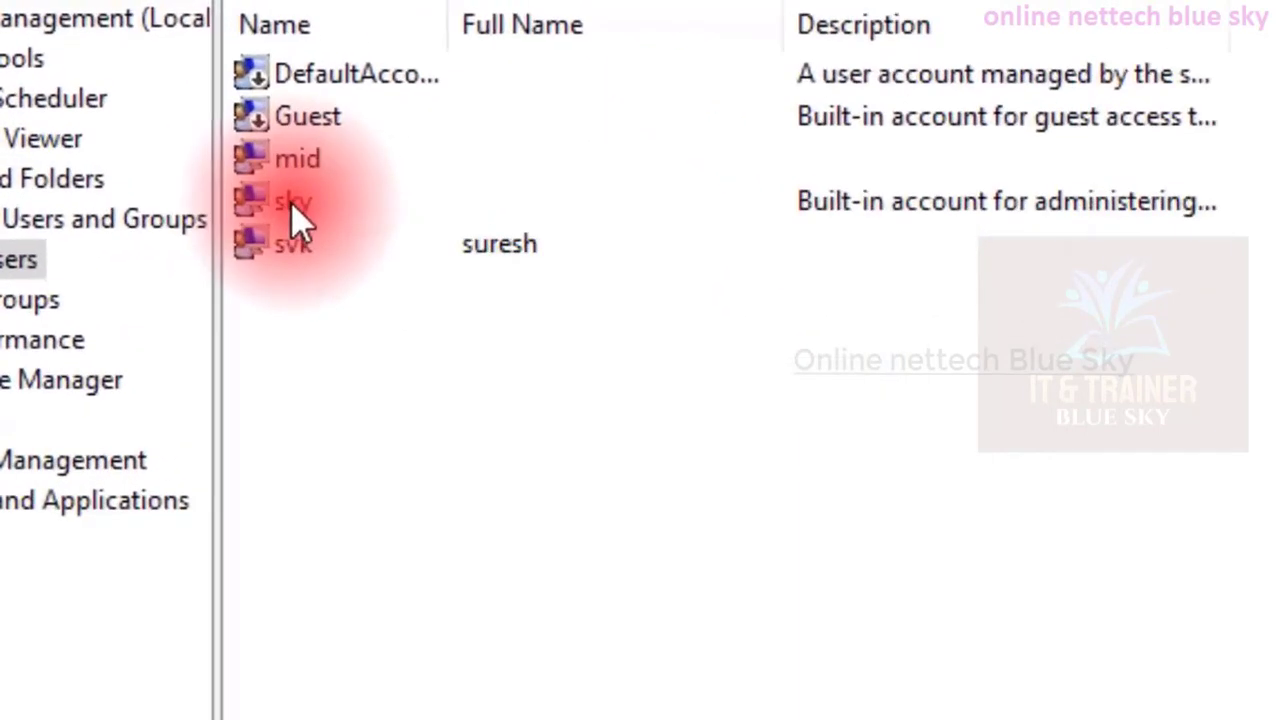
- Set a password for the svk account, proceeding past the reset warning and entering the same password in the new and confirm fields
click(308, 243)
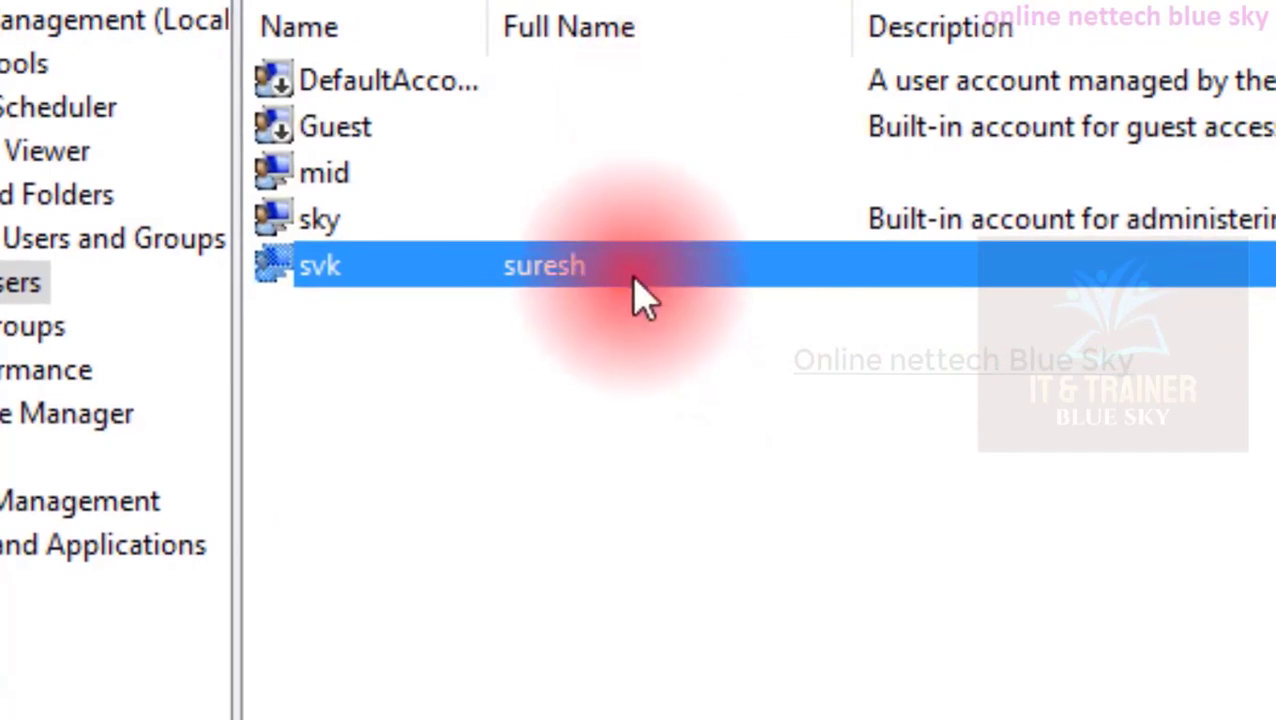
right_click(633, 275)
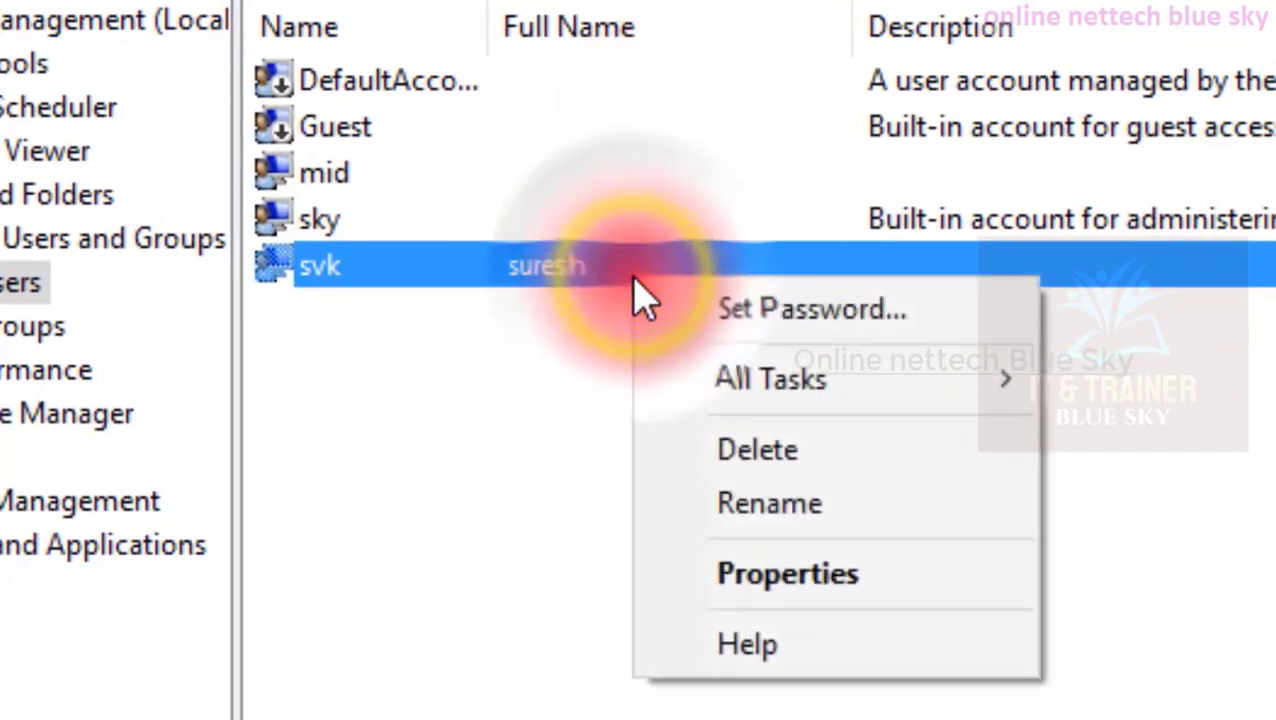
click(838, 308)
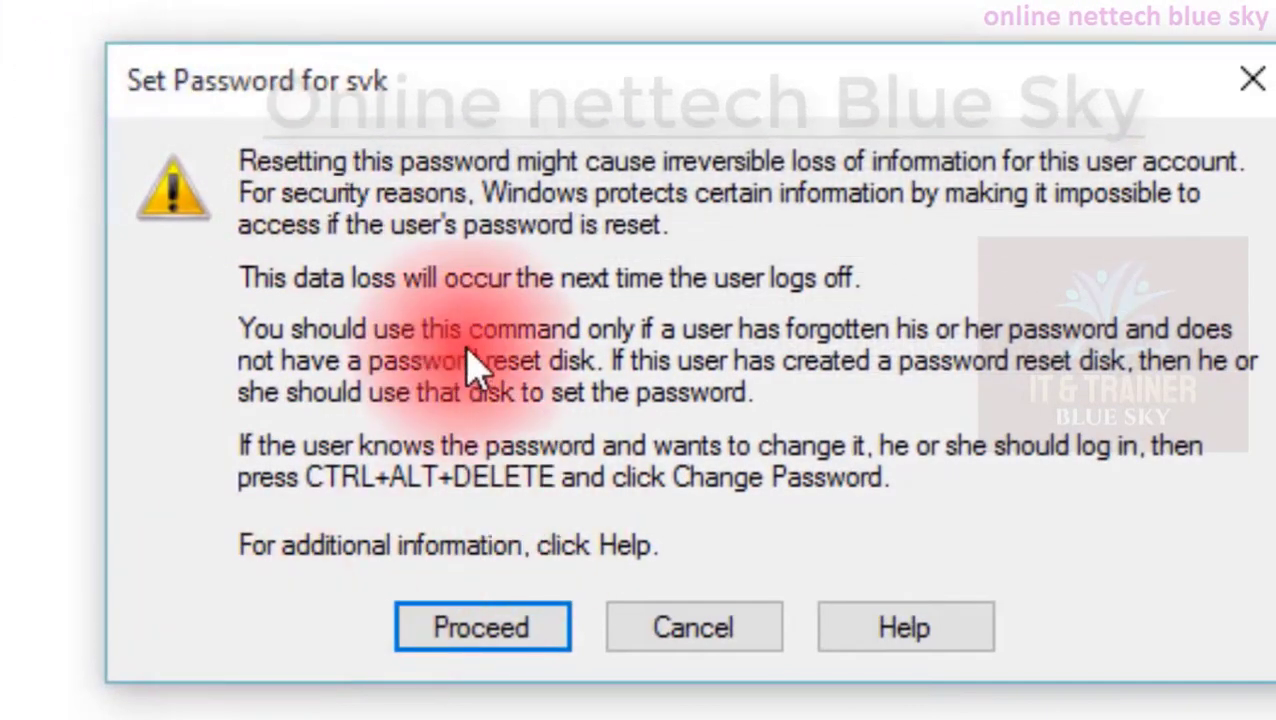
click(451, 628)
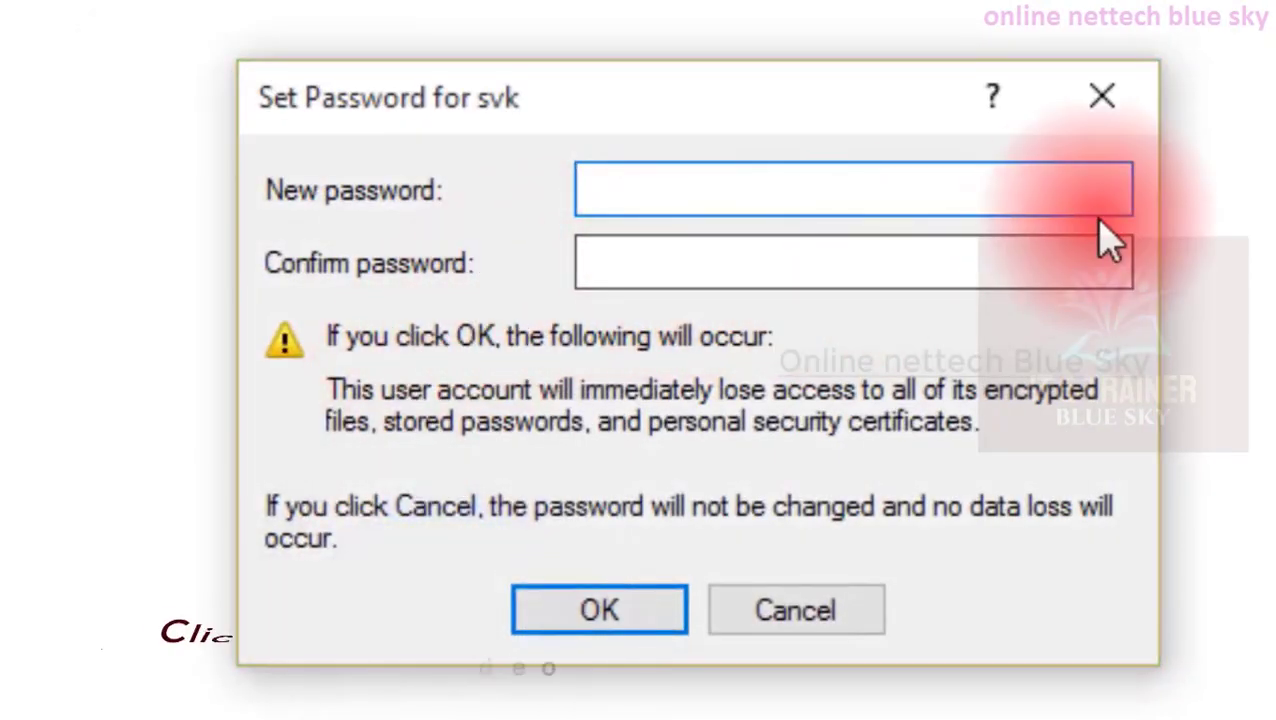
text(•)
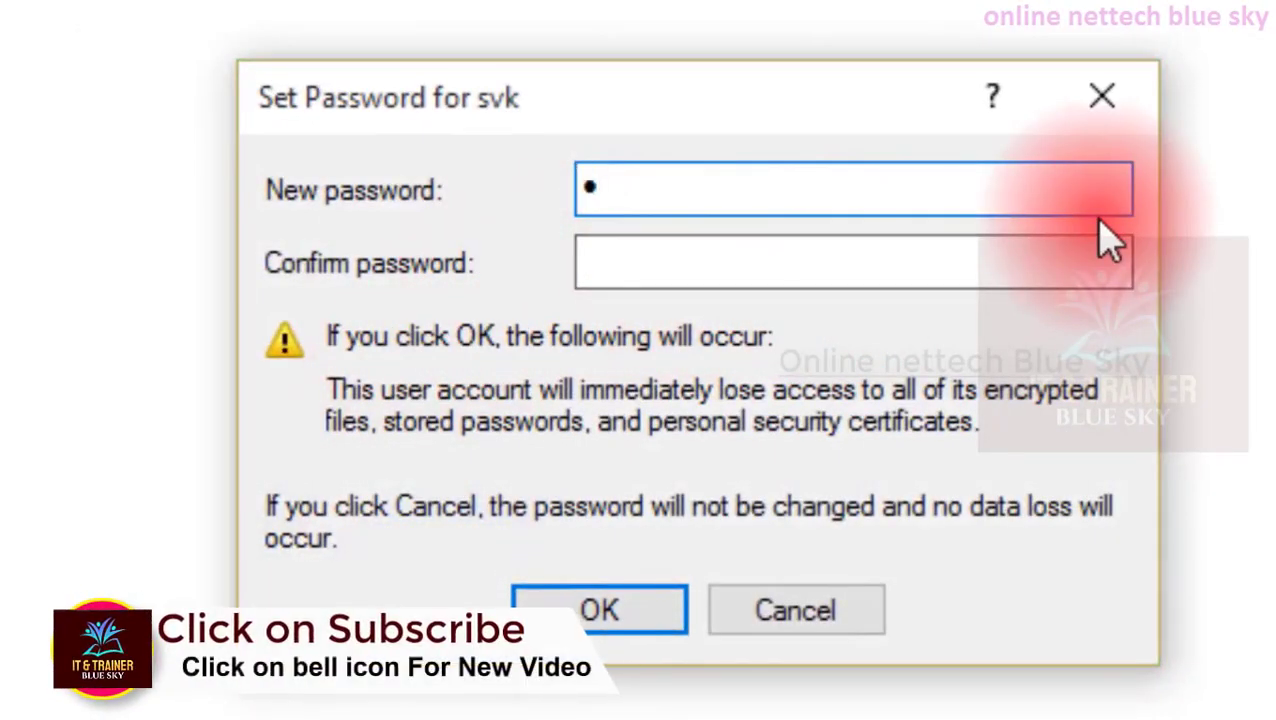
key(Return)
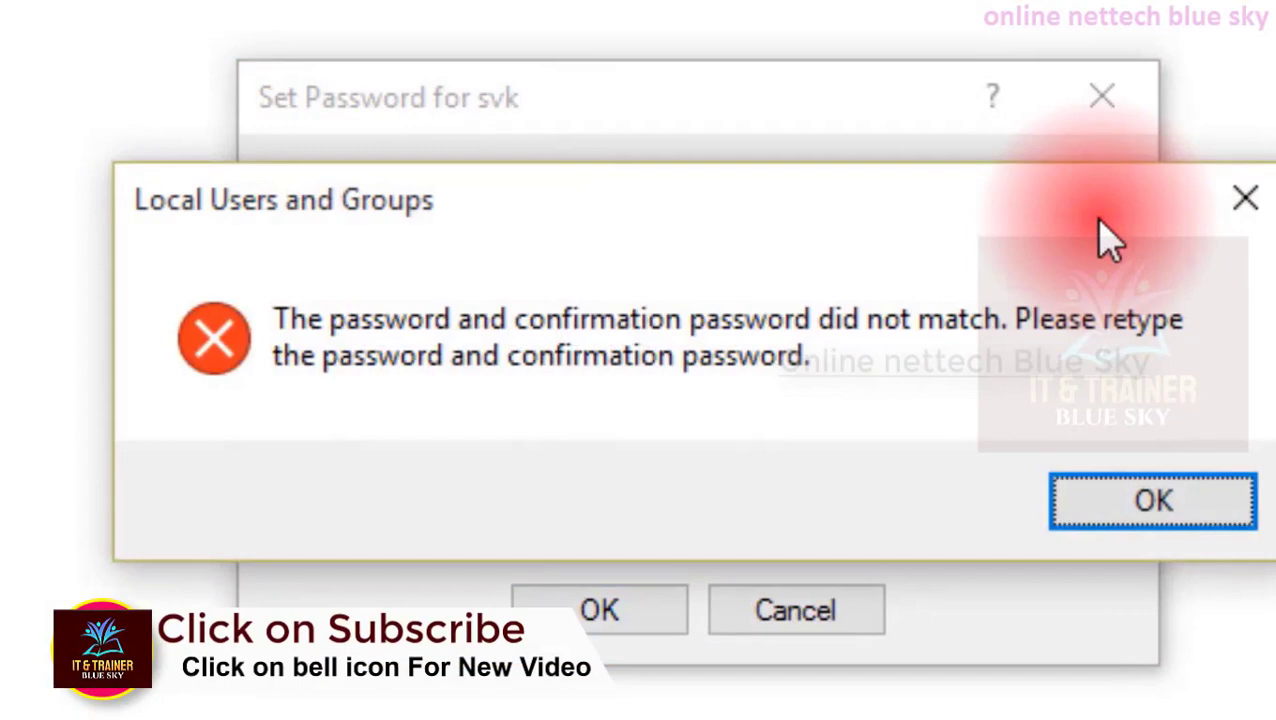
key(Return)
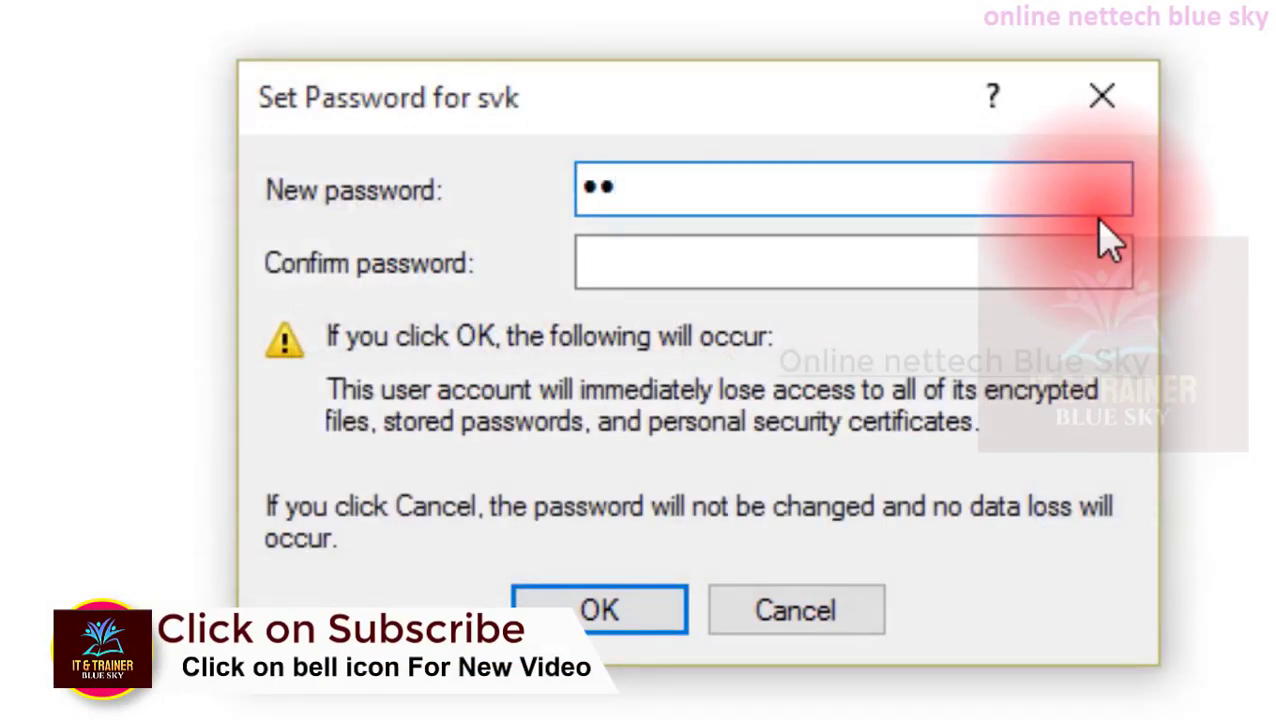
key(Tab)
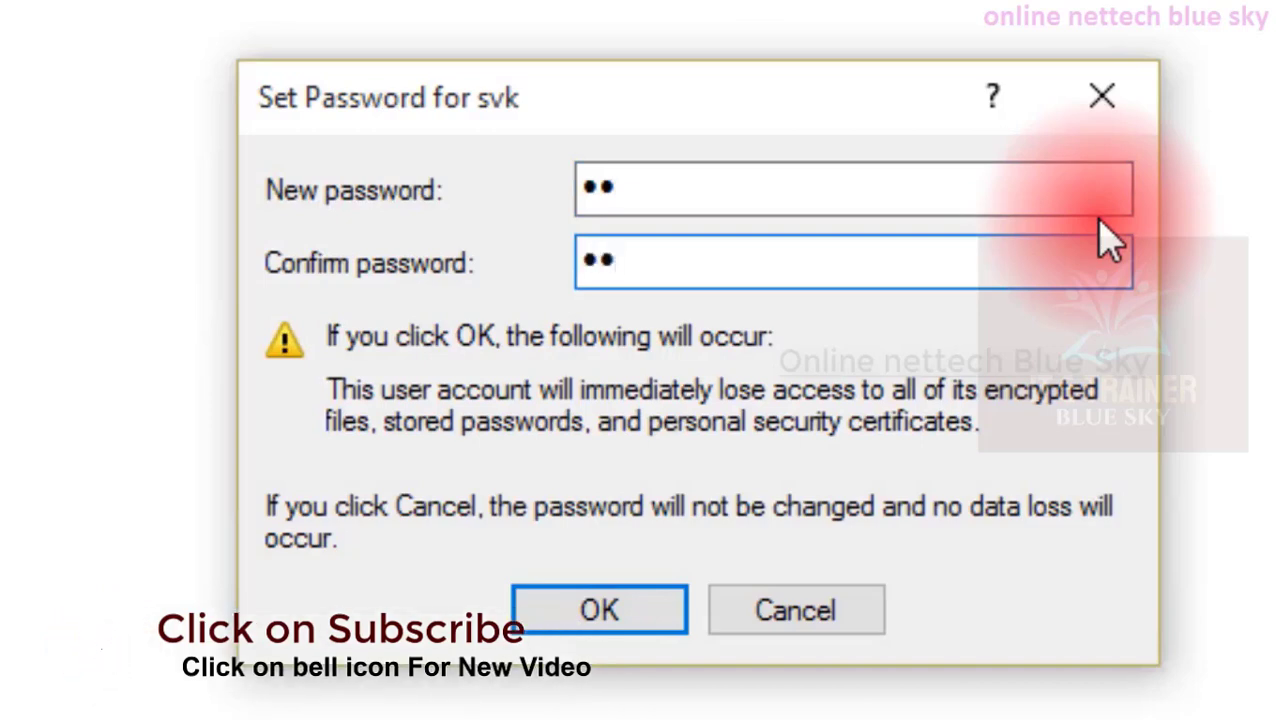
key(Return)
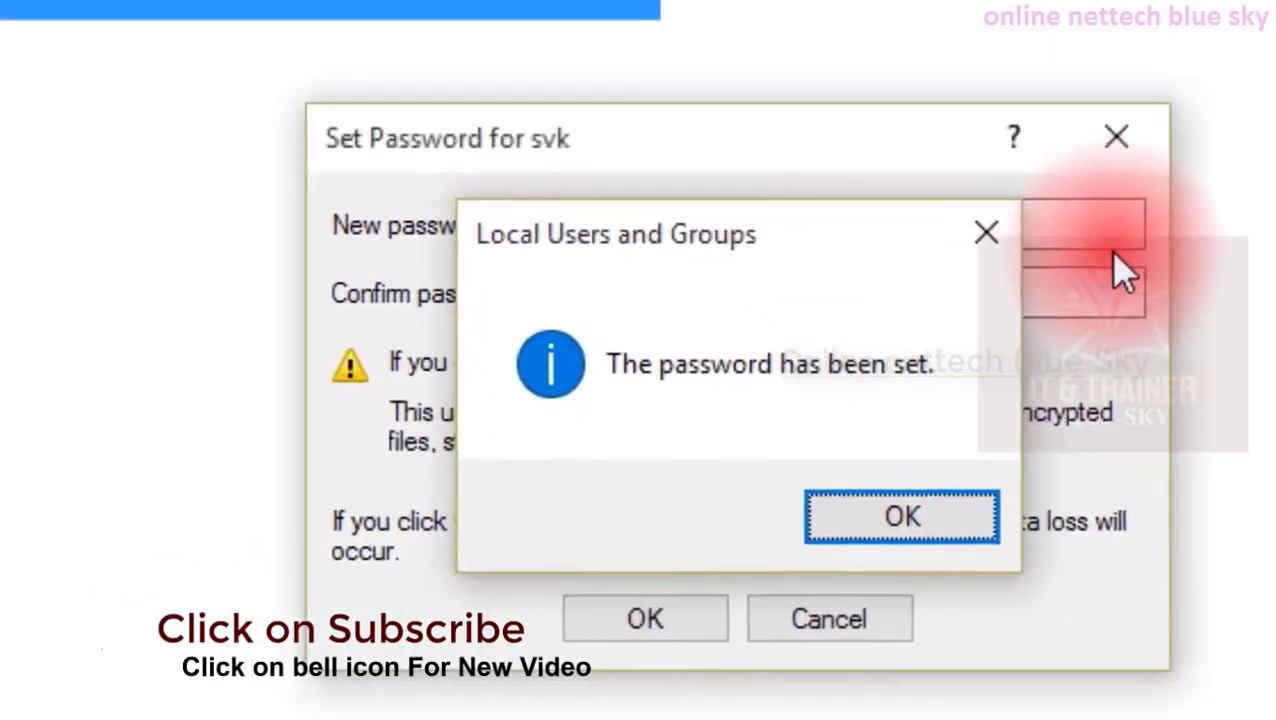
key(Return)
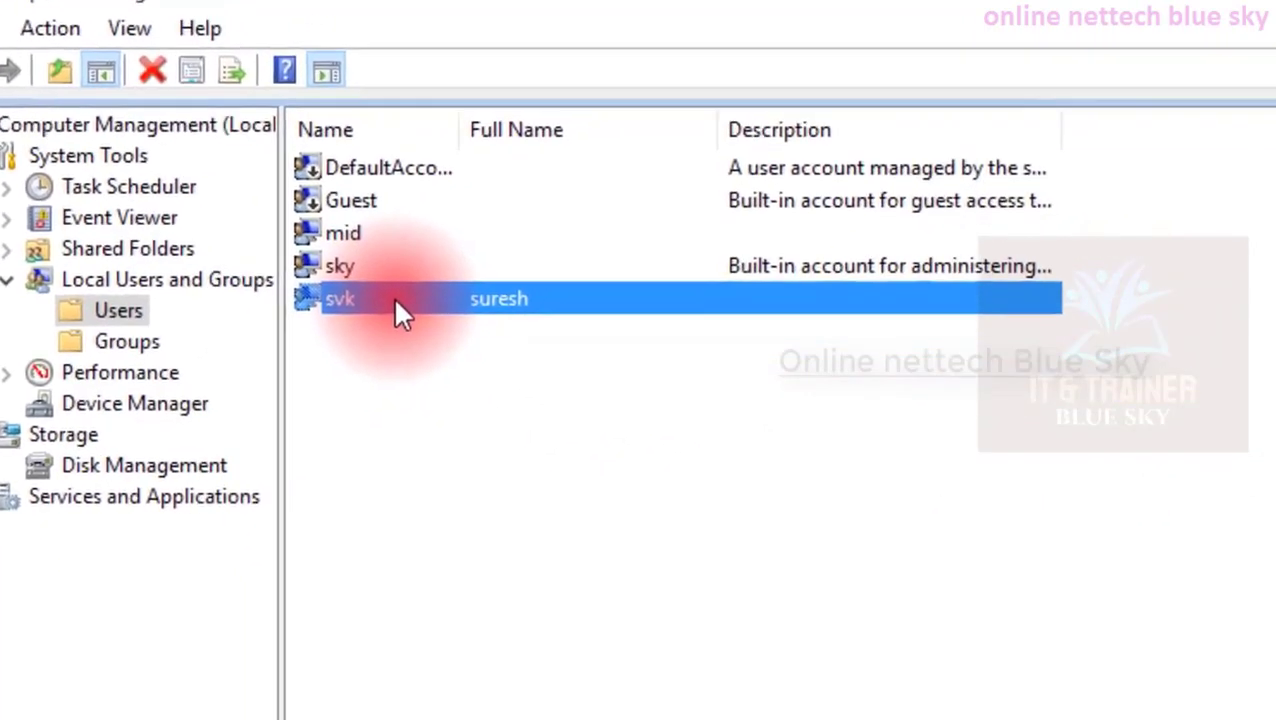
- Open the svk account's properties and examine its general settings and group membership
right_click(559, 412)
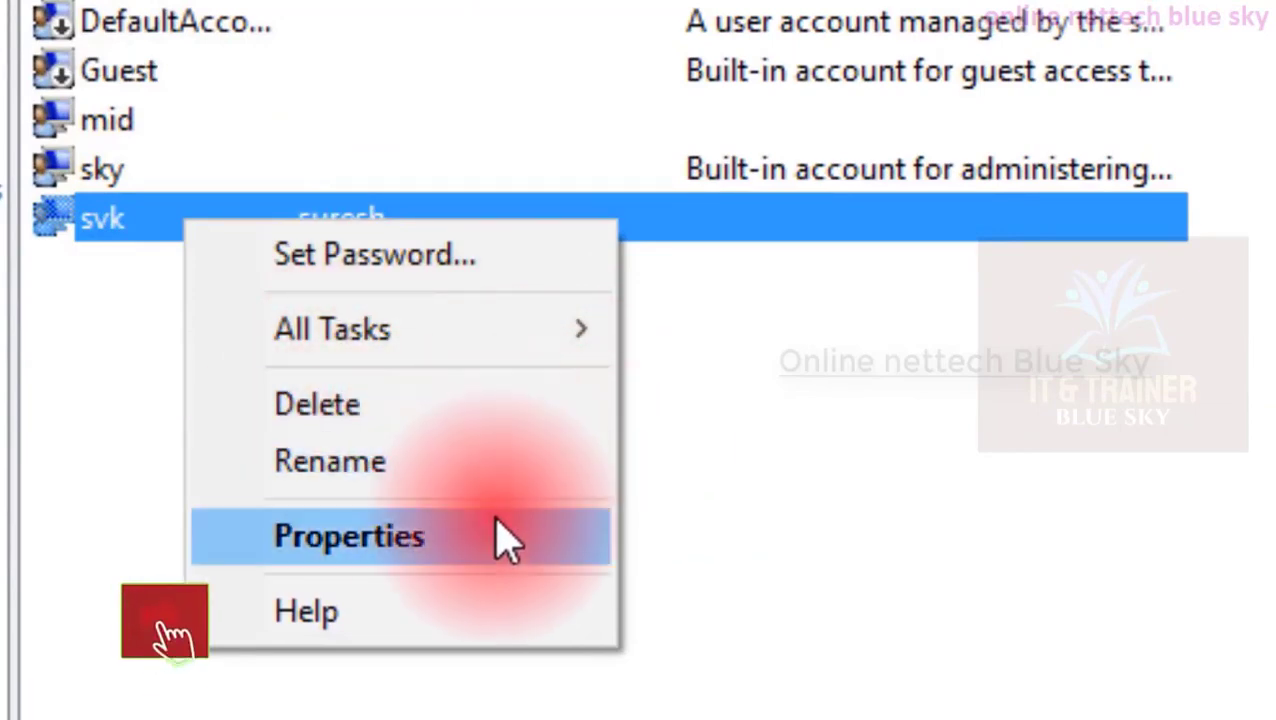
click(505, 540)
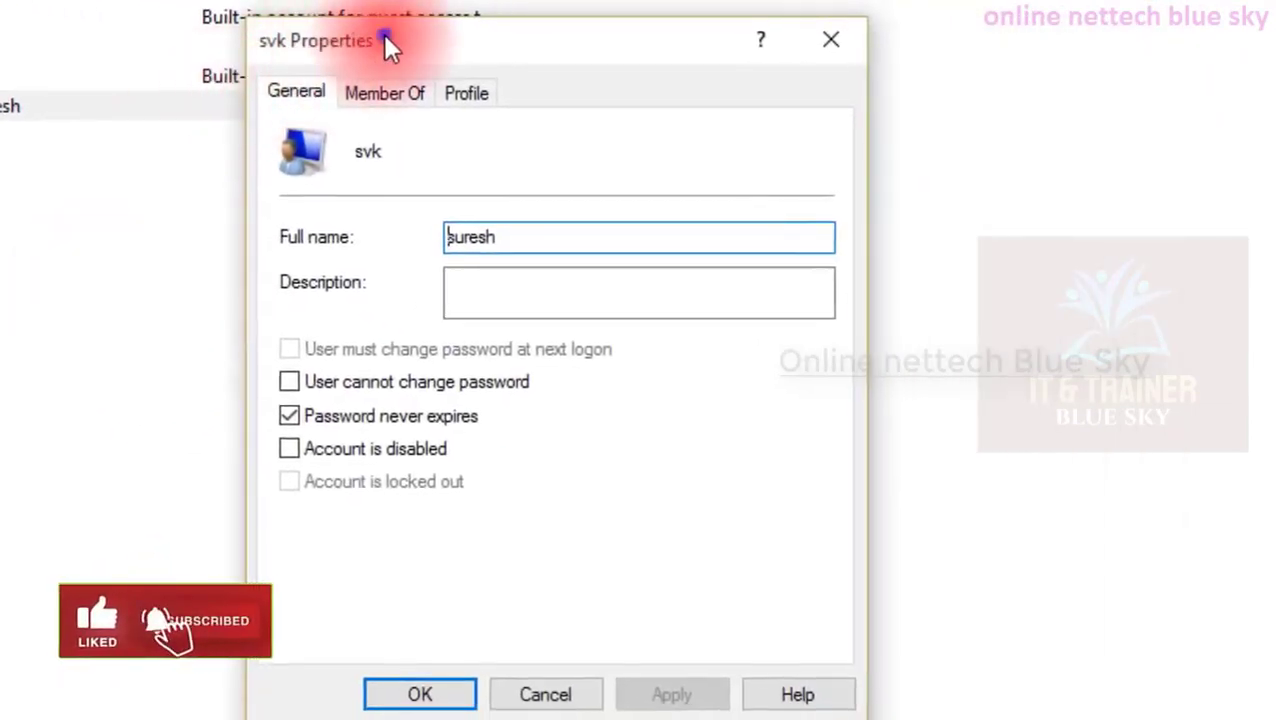
drag(385, 36, 355, 6)
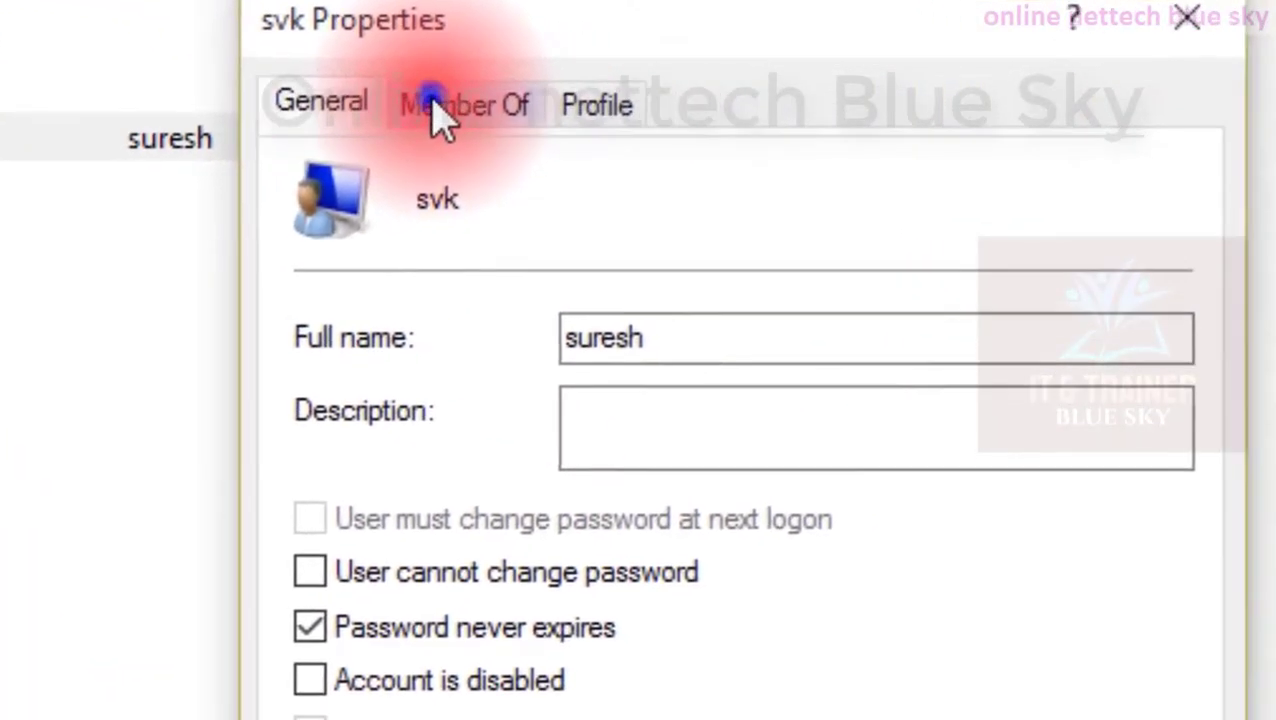
click(633, 125)
click(362, 235)
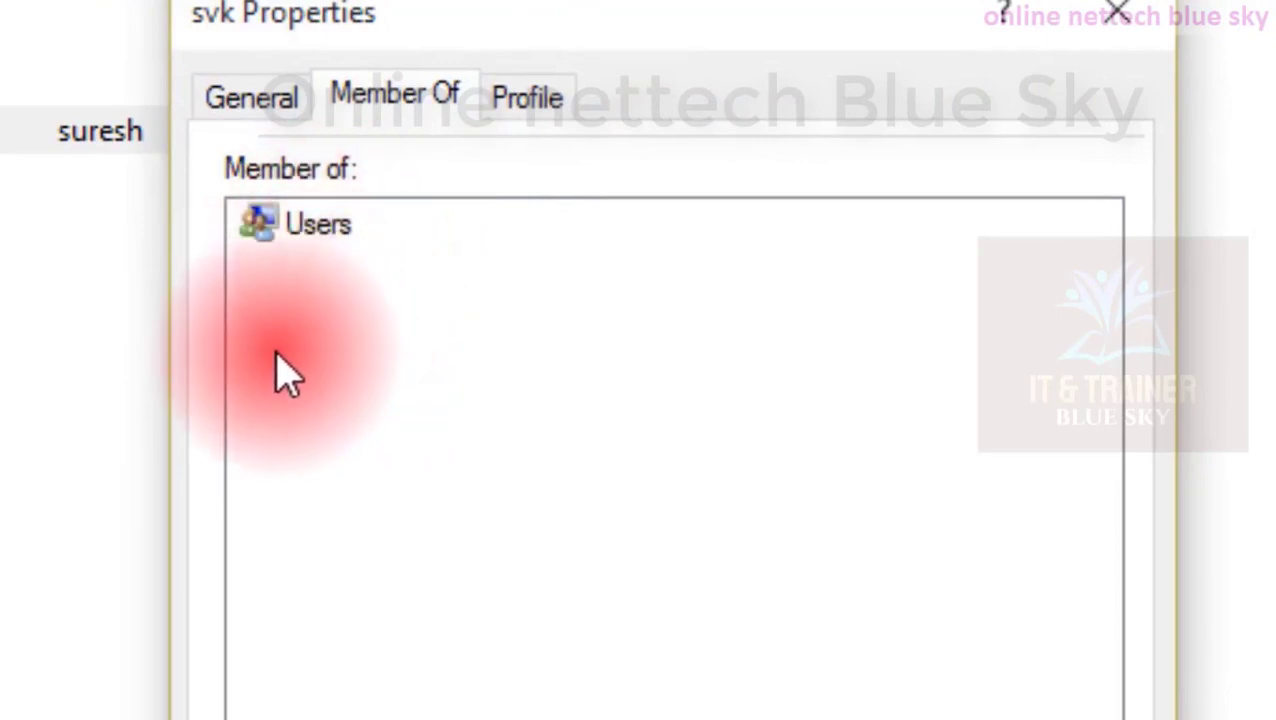
click(308, 228)
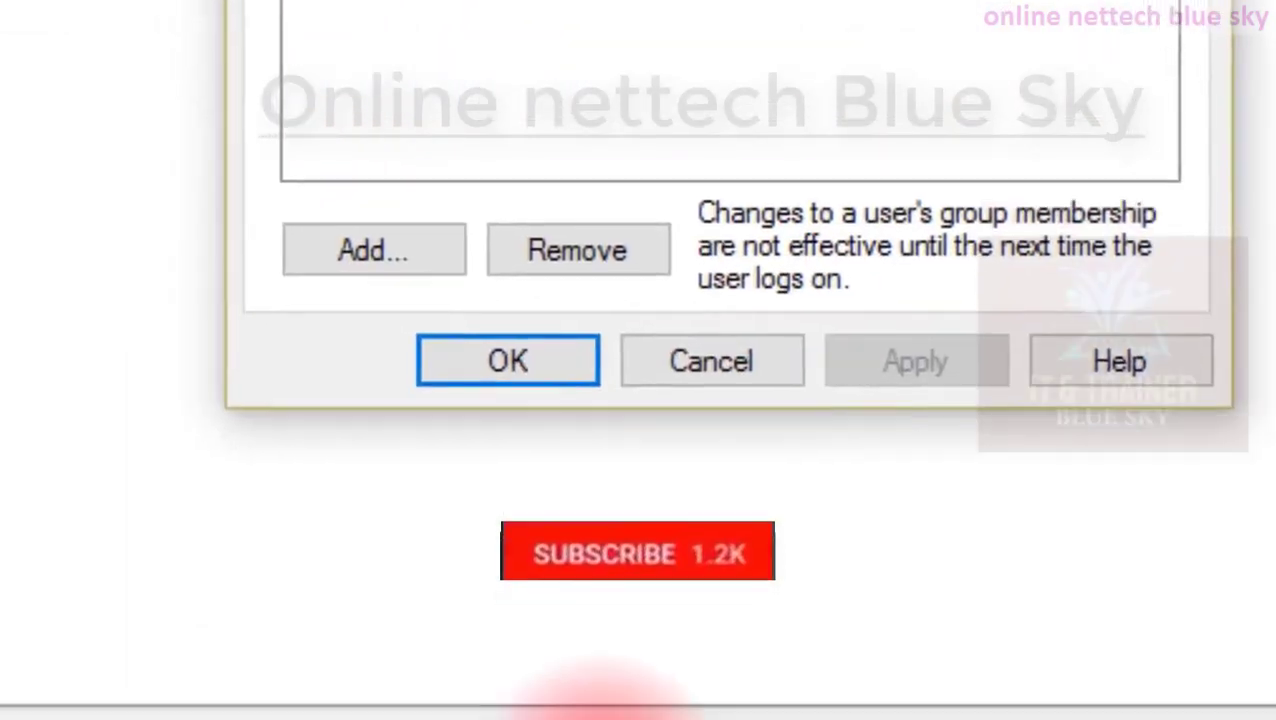
- Switch to Control Panel and show the account options and other sign-in accounts under the current user in Start
mouse_move(564, 673)
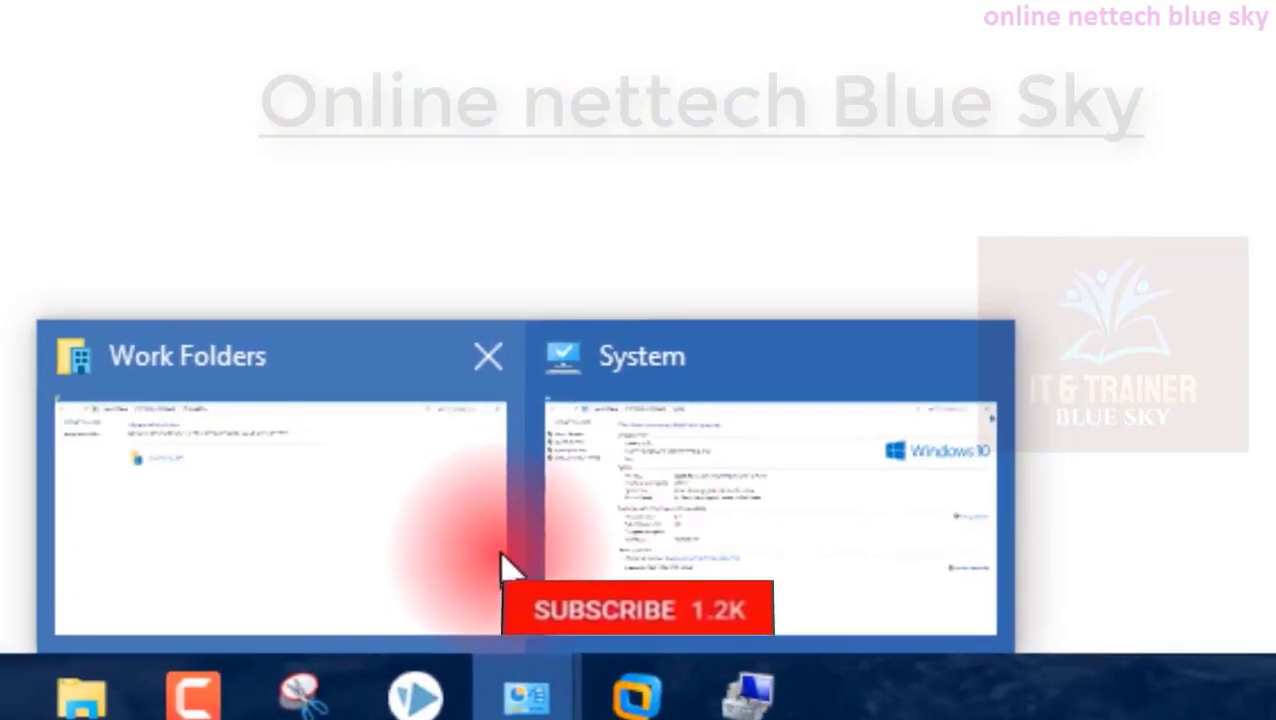
click(480, 528)
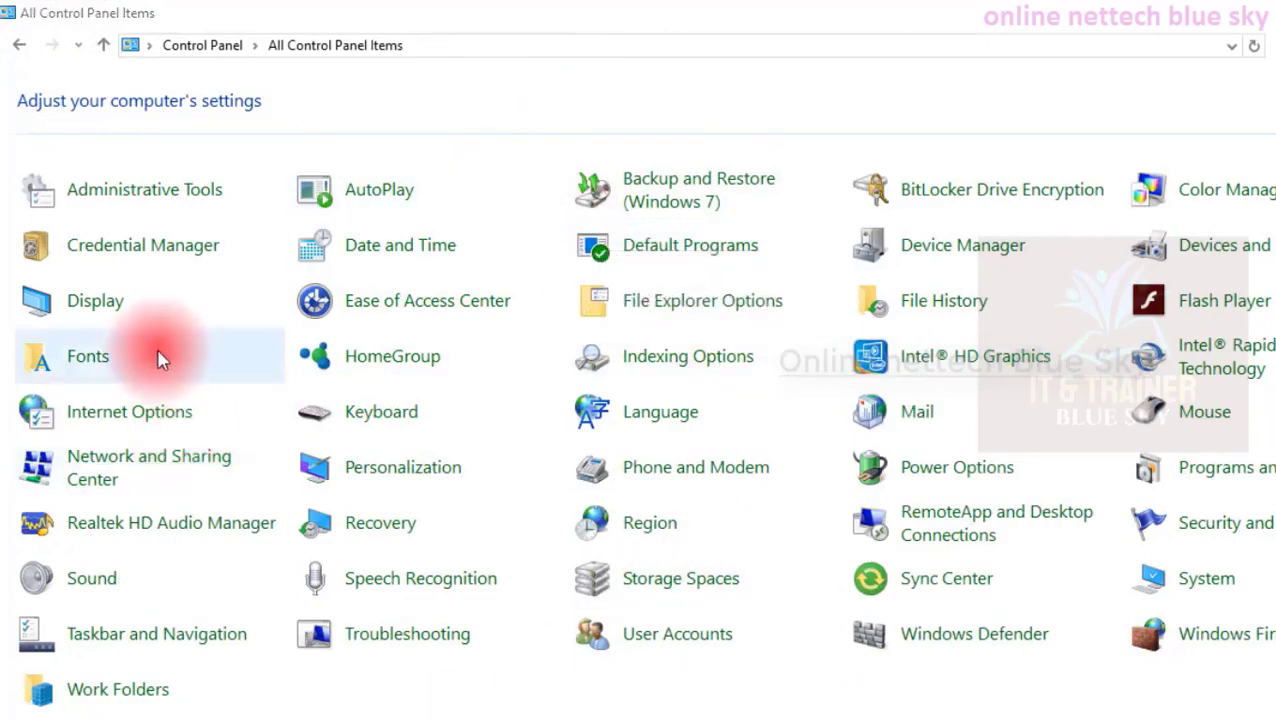
key(super)
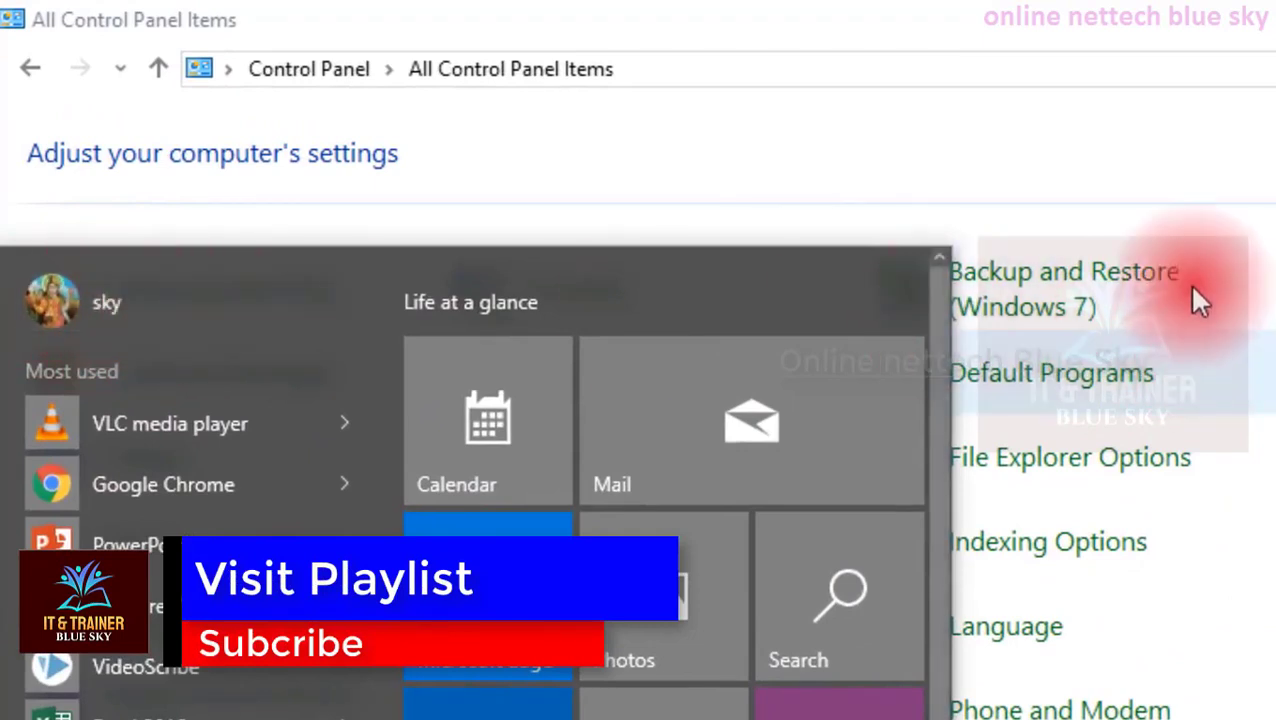
click(138, 304)
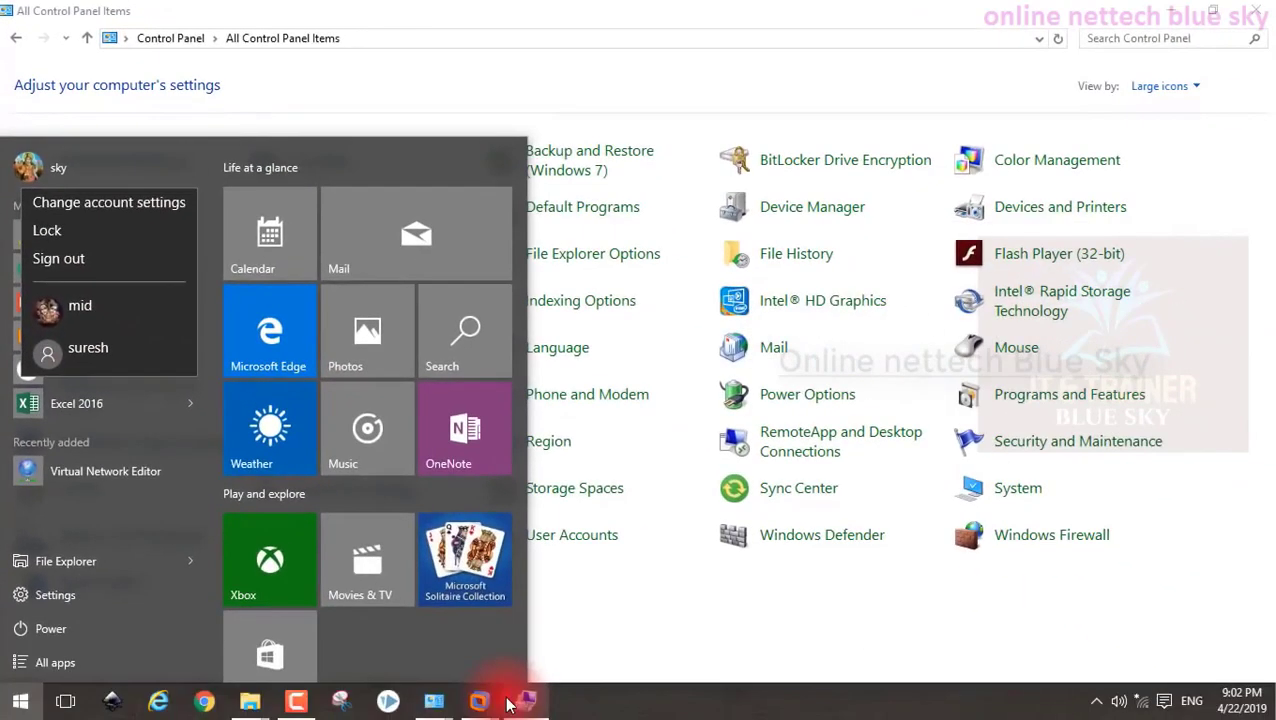
- Switch back to Computer Management and open the svk account's properties at its group membership list
click(510, 704)
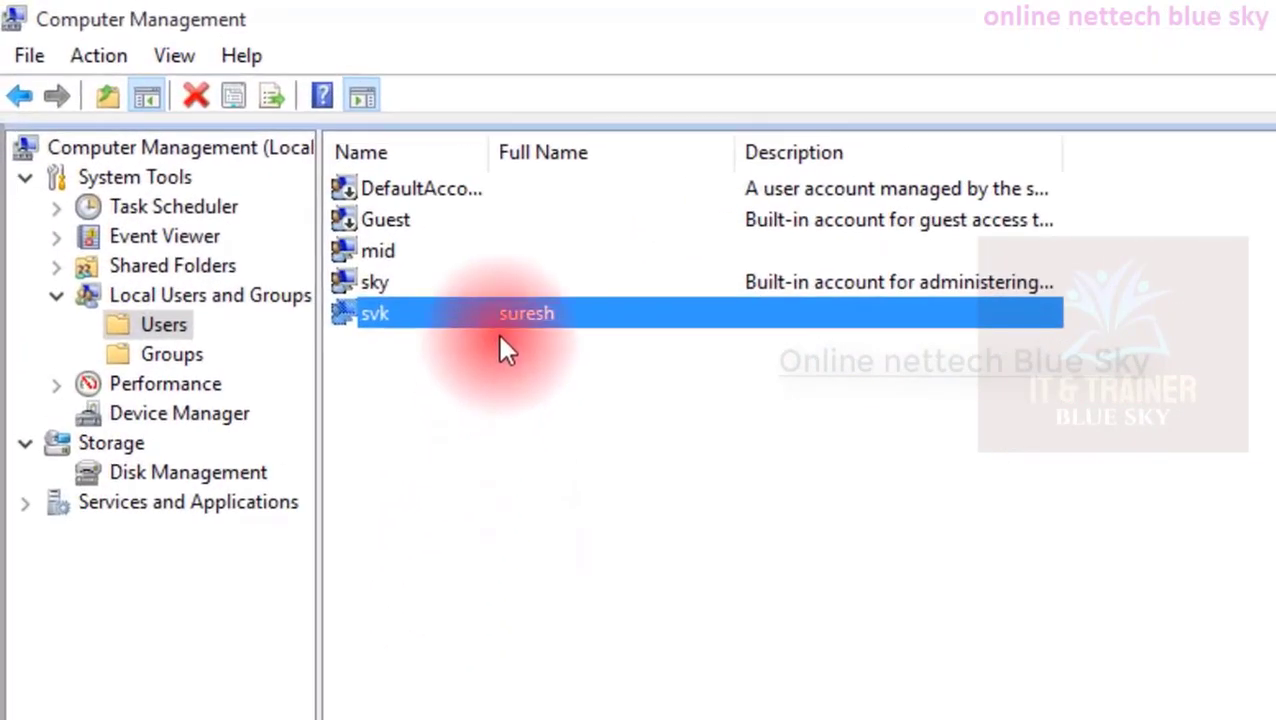
right_click(503, 326)
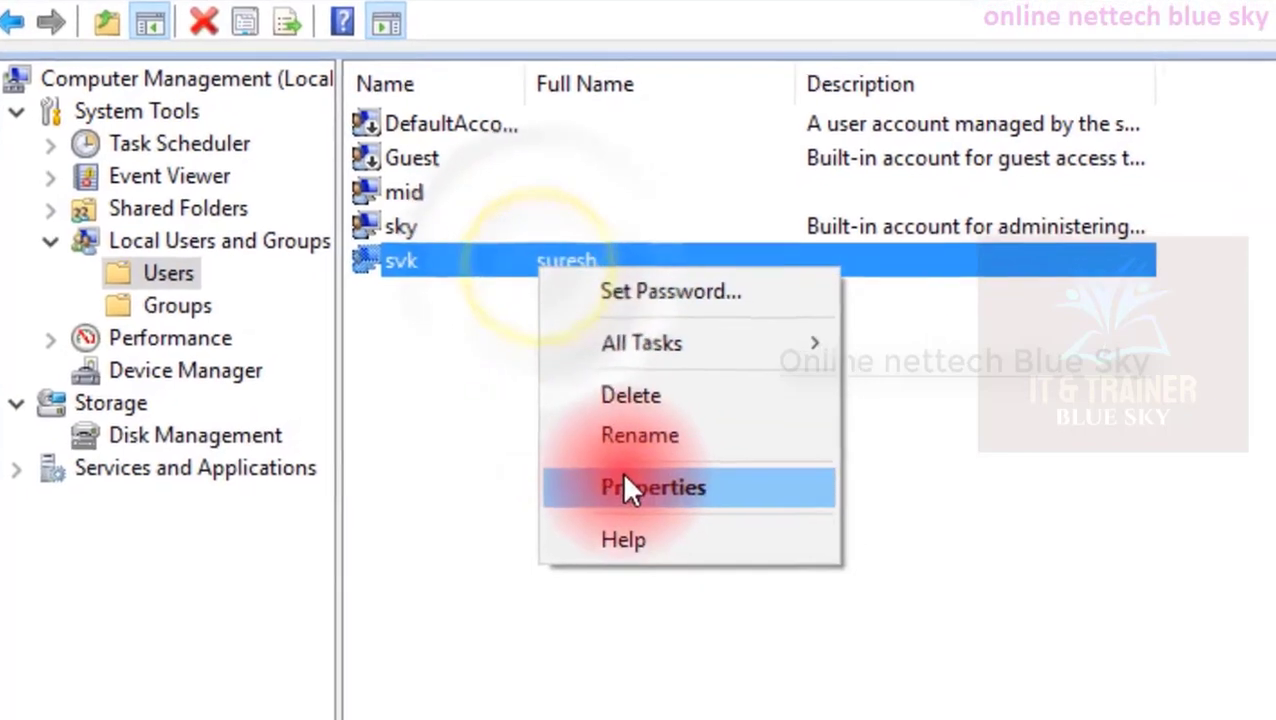
click(636, 490)
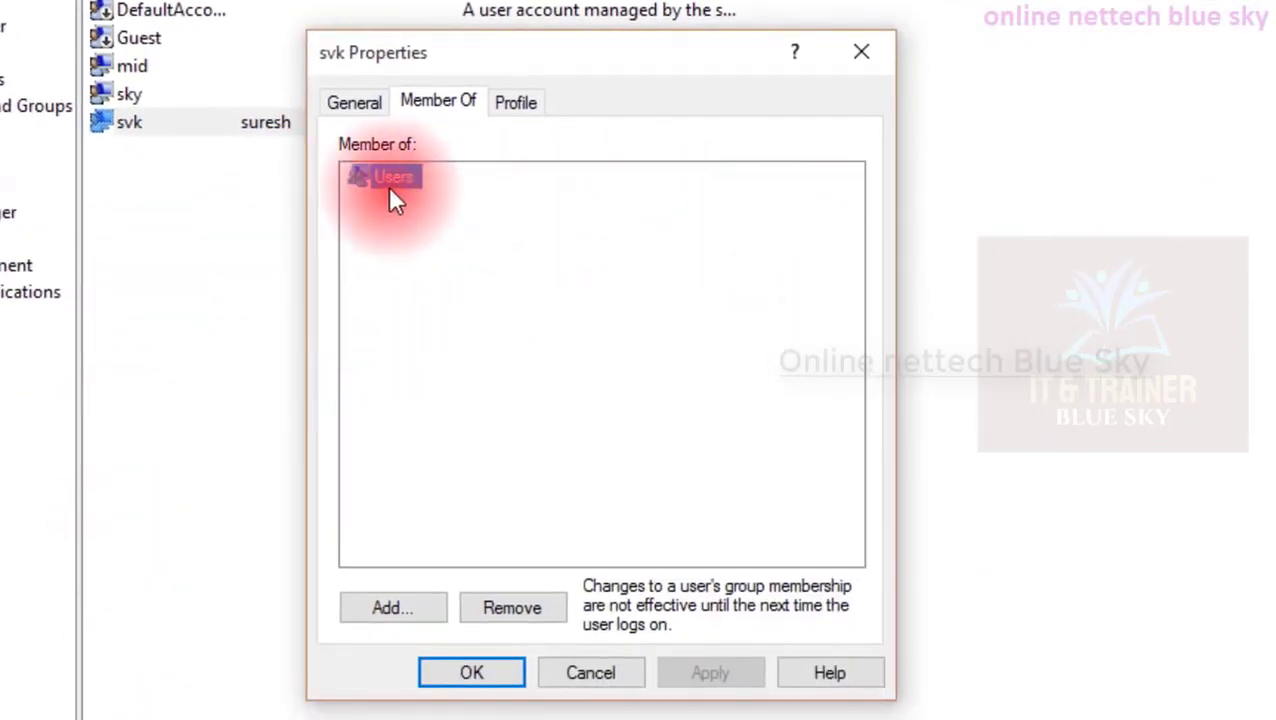
- Add the svk account to the Administrators group by finding and selecting it among the local groups on PC1
click(394, 606)
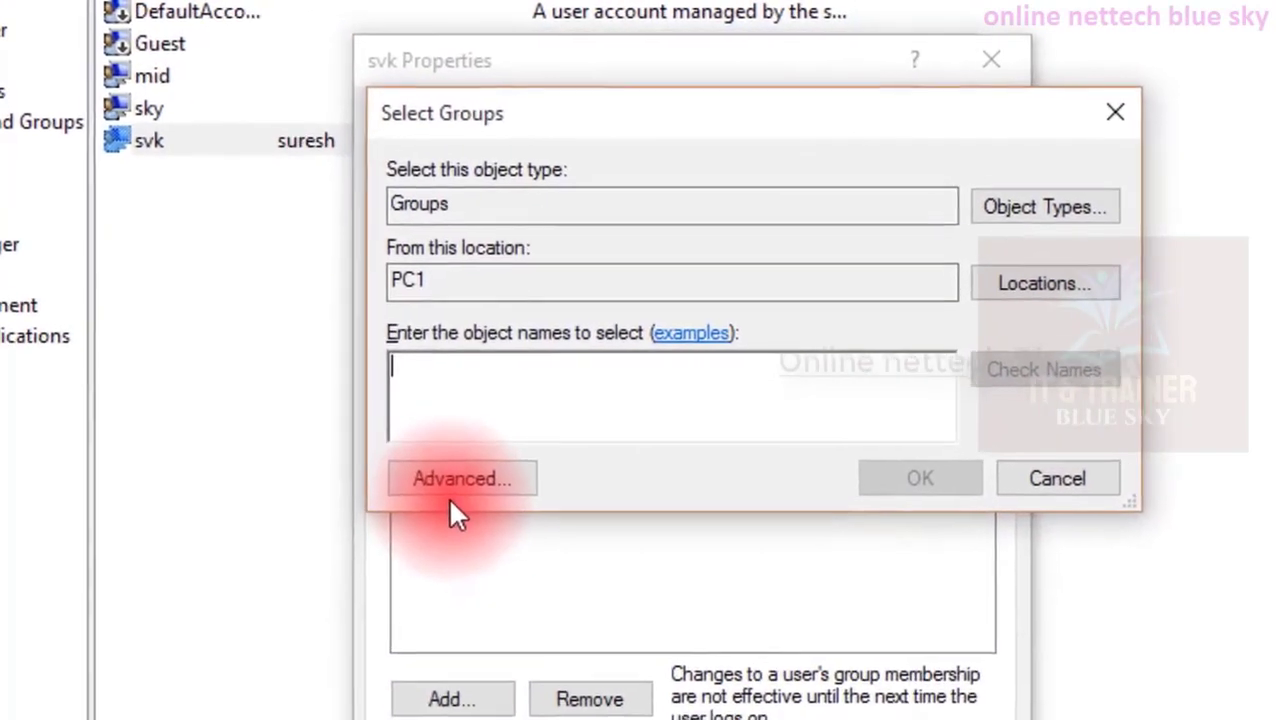
click(402, 414)
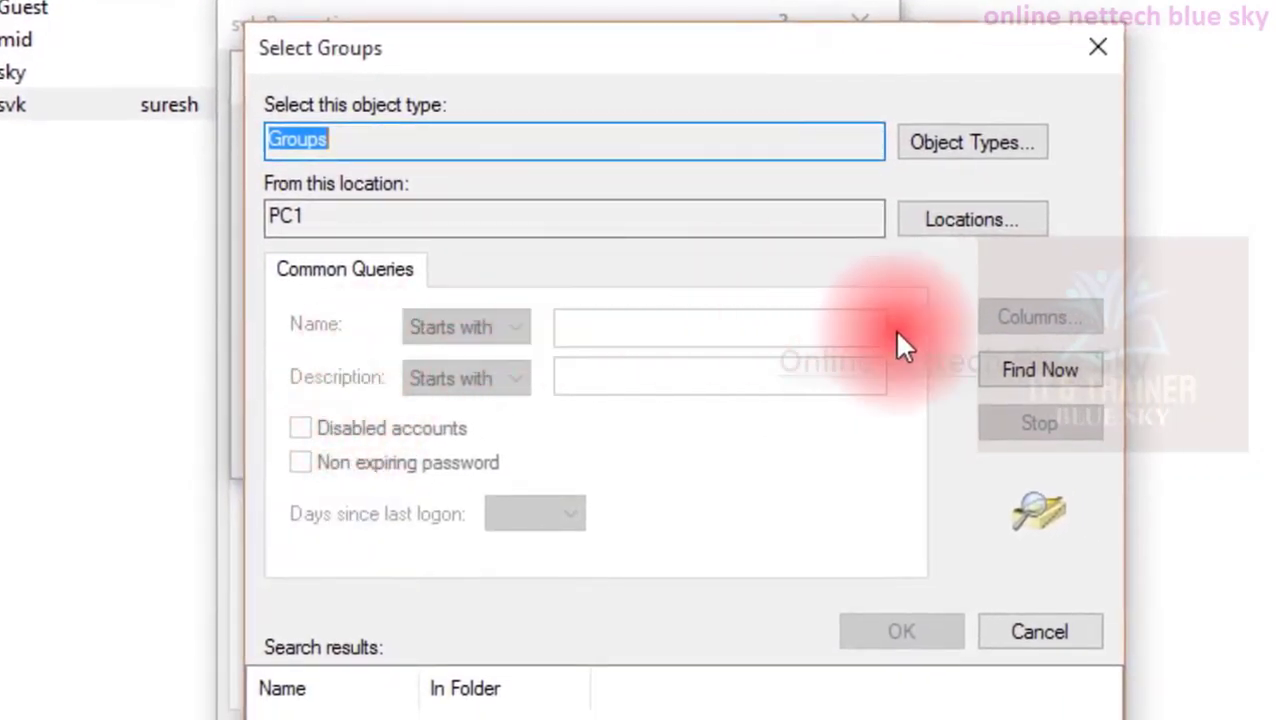
click(1093, 388)
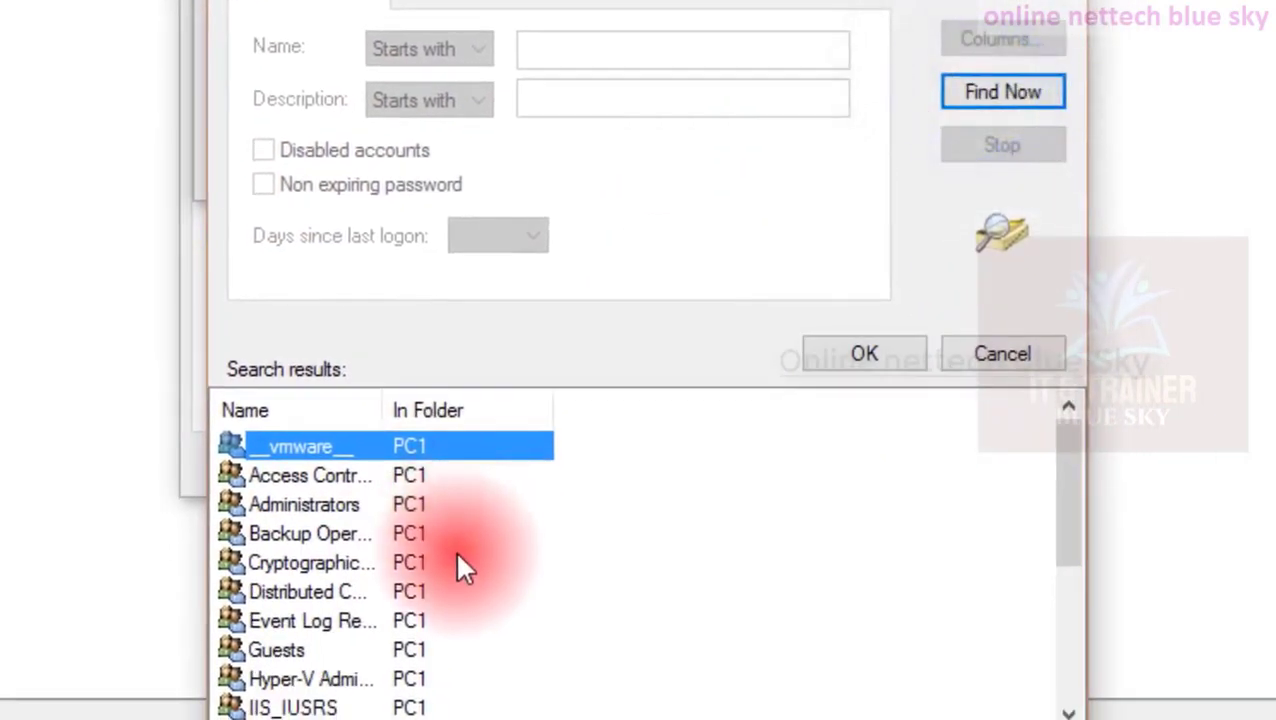
scroll(450, 548, down, 3)
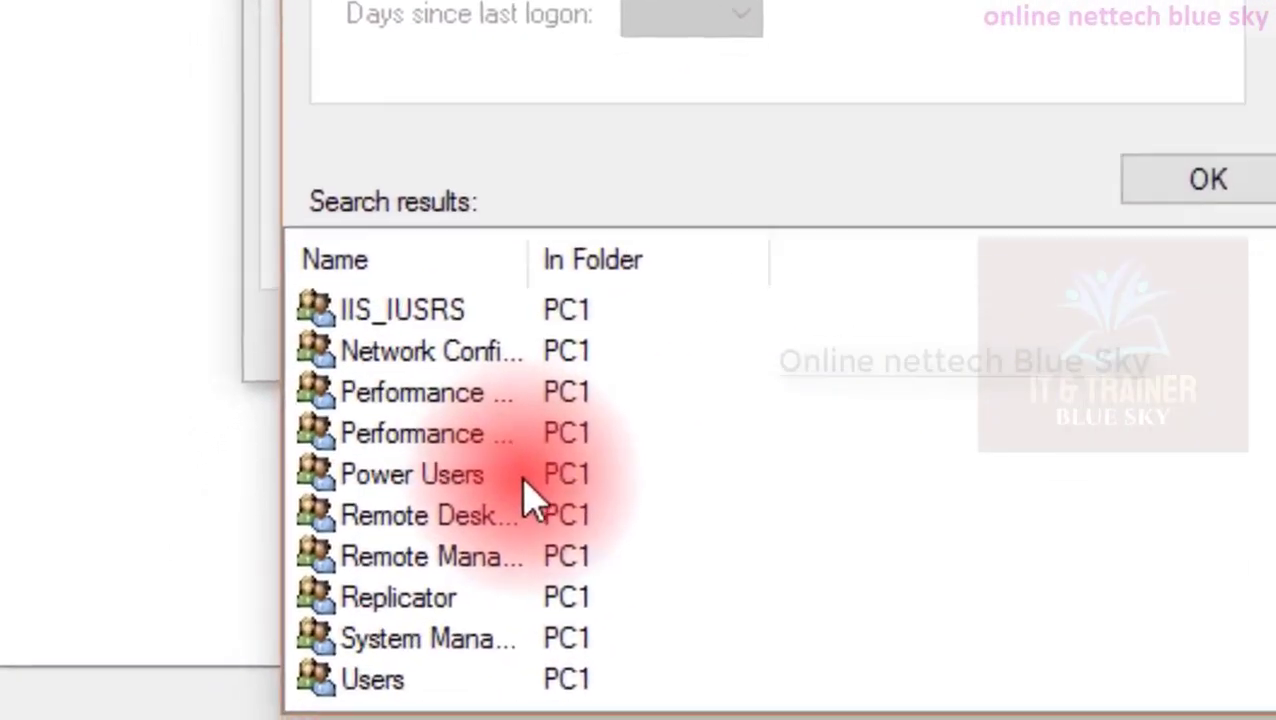
scroll(385, 589, up, 3)
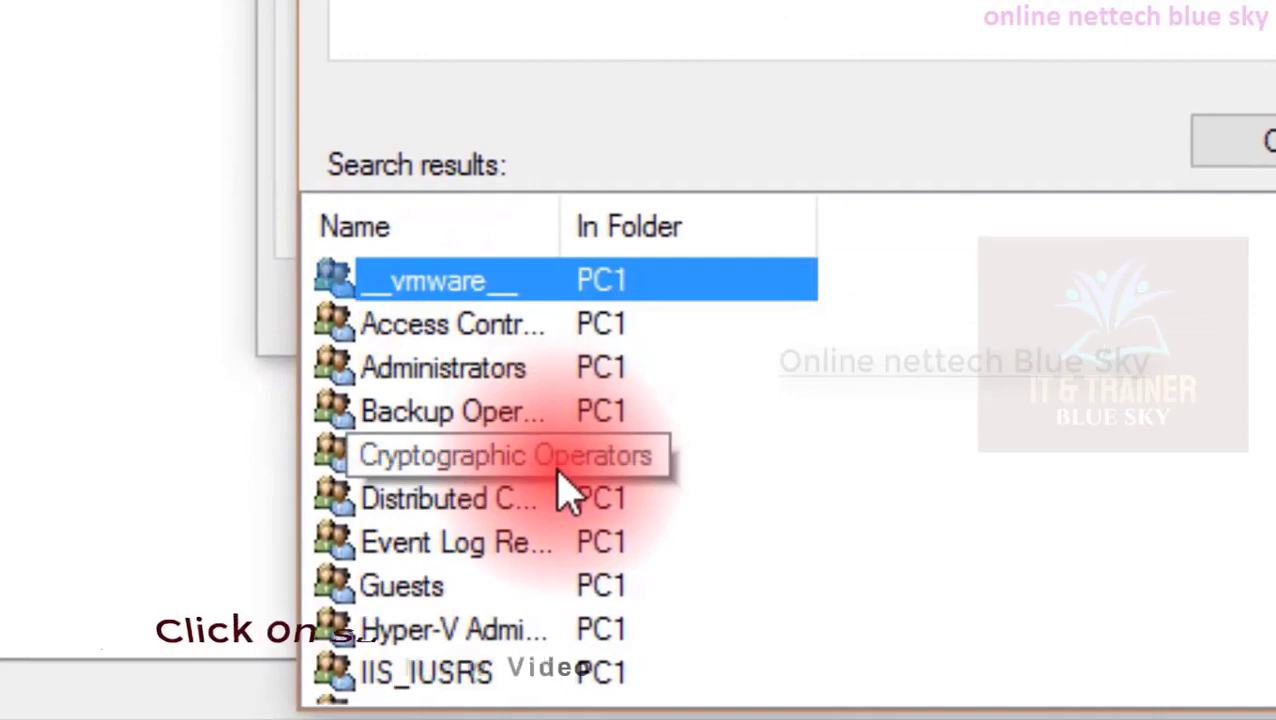
click(423, 372)
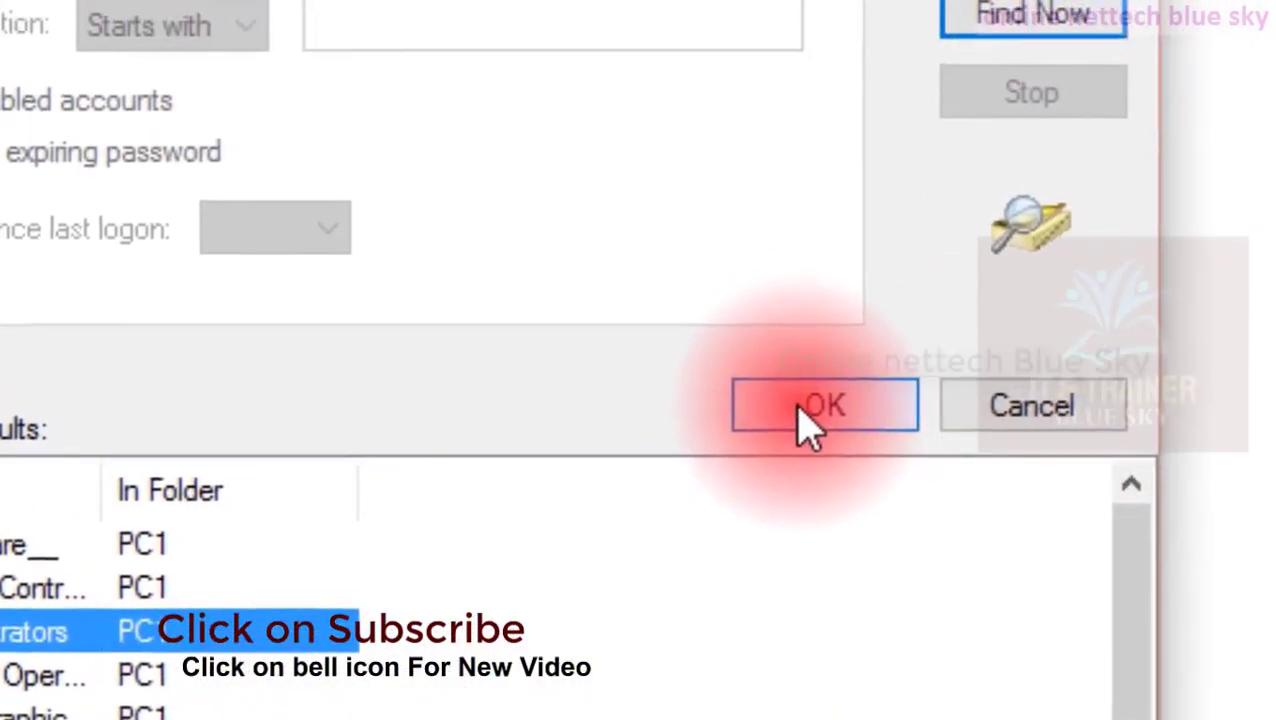
click(1036, 283)
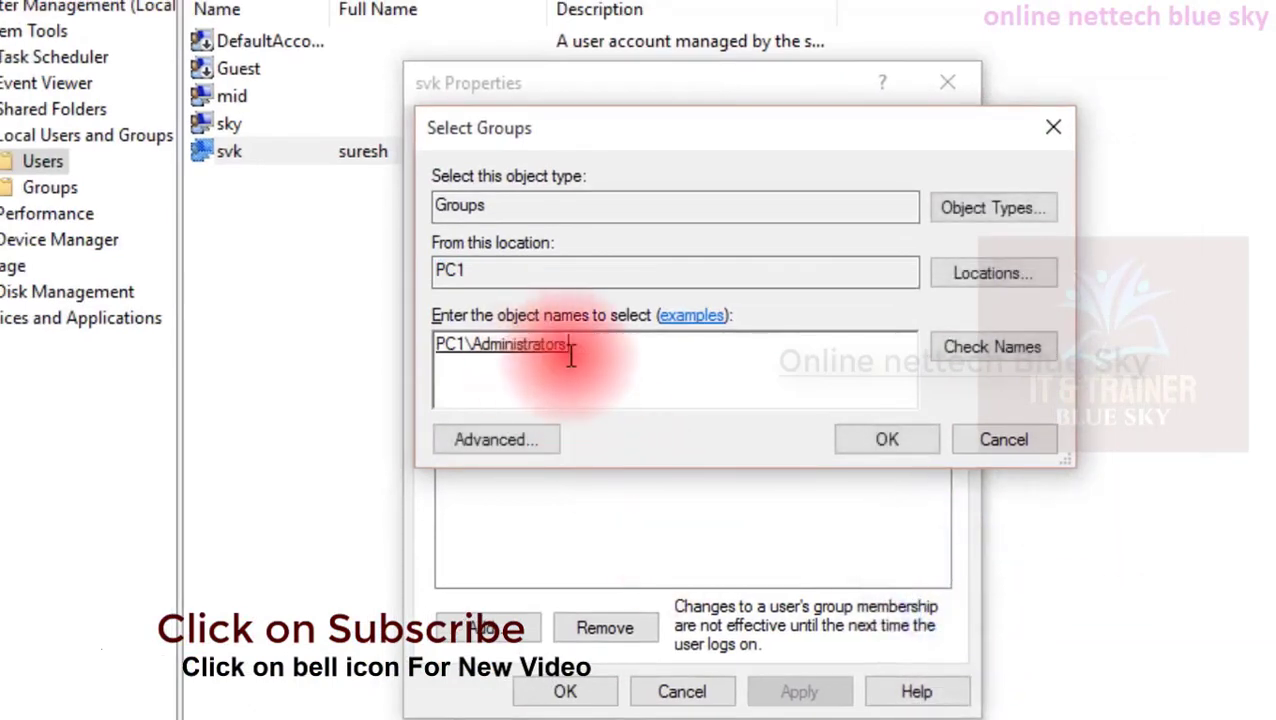
drag(567, 353, 340, 357)
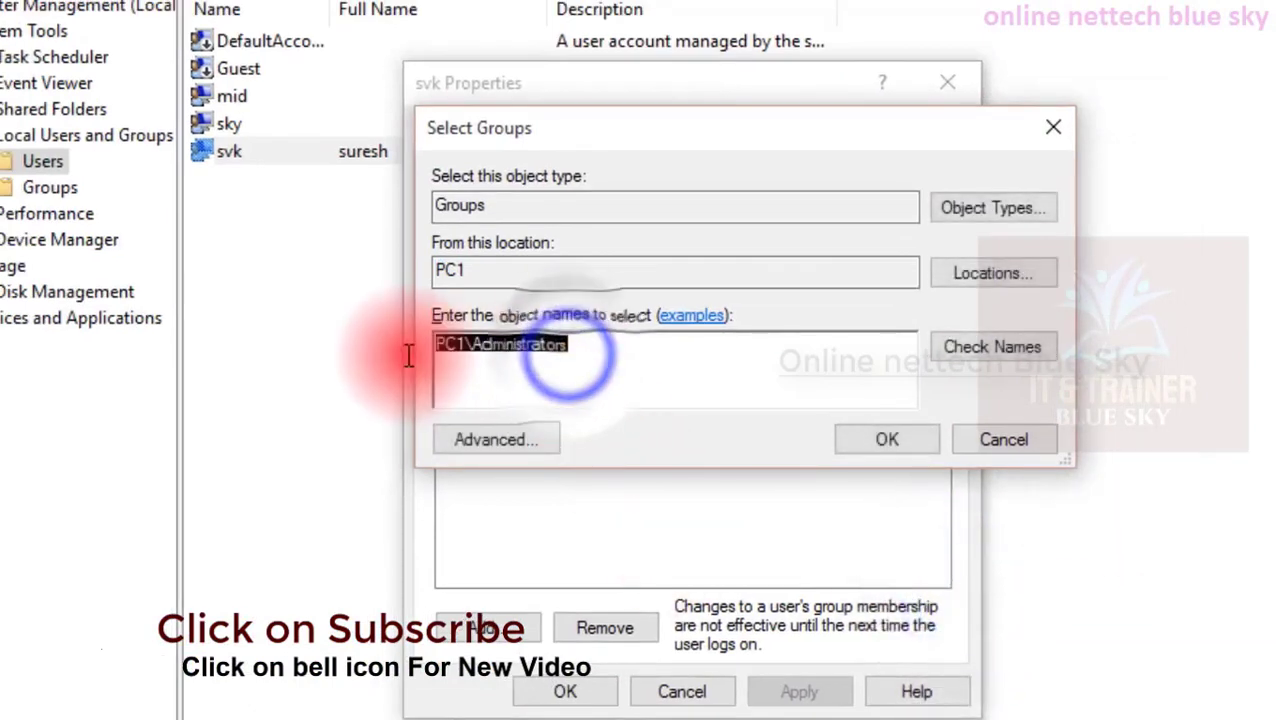
click(477, 342)
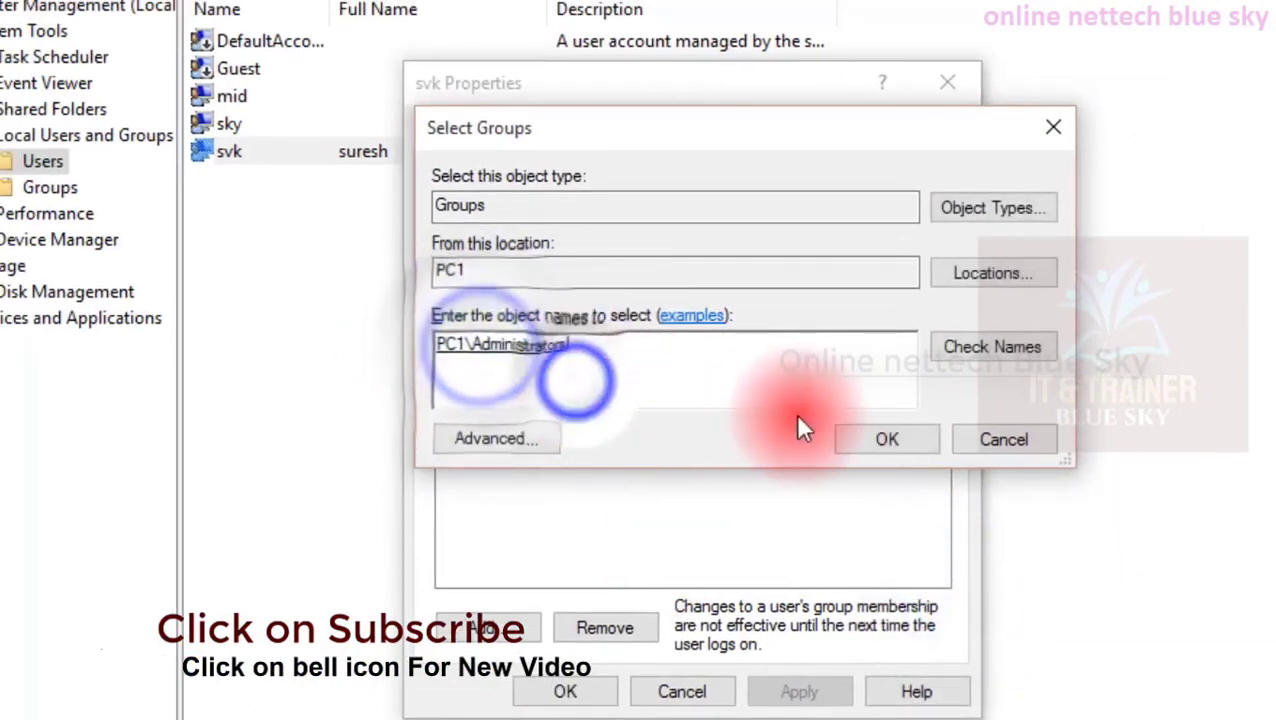
click(845, 435)
- Remove the Administrators entry from svk's group list, apply the membership settings and close the account's properties
click(501, 204)
click(482, 234)
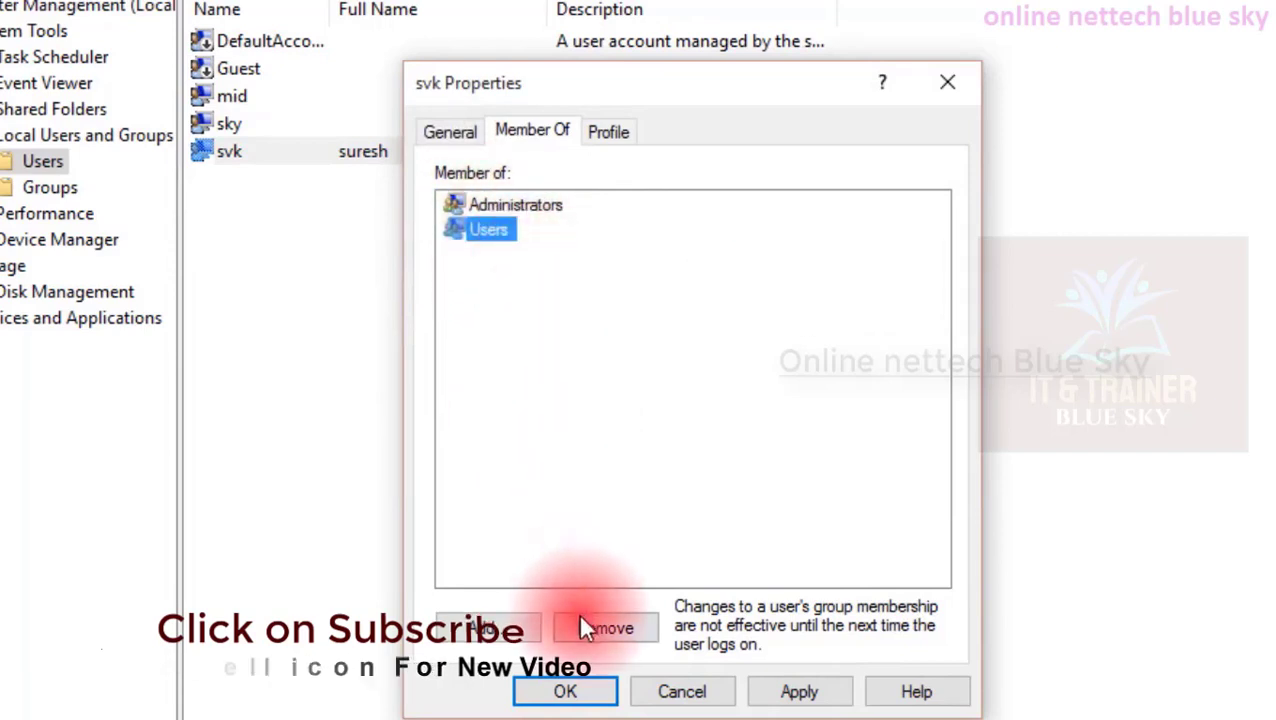
click(499, 206)
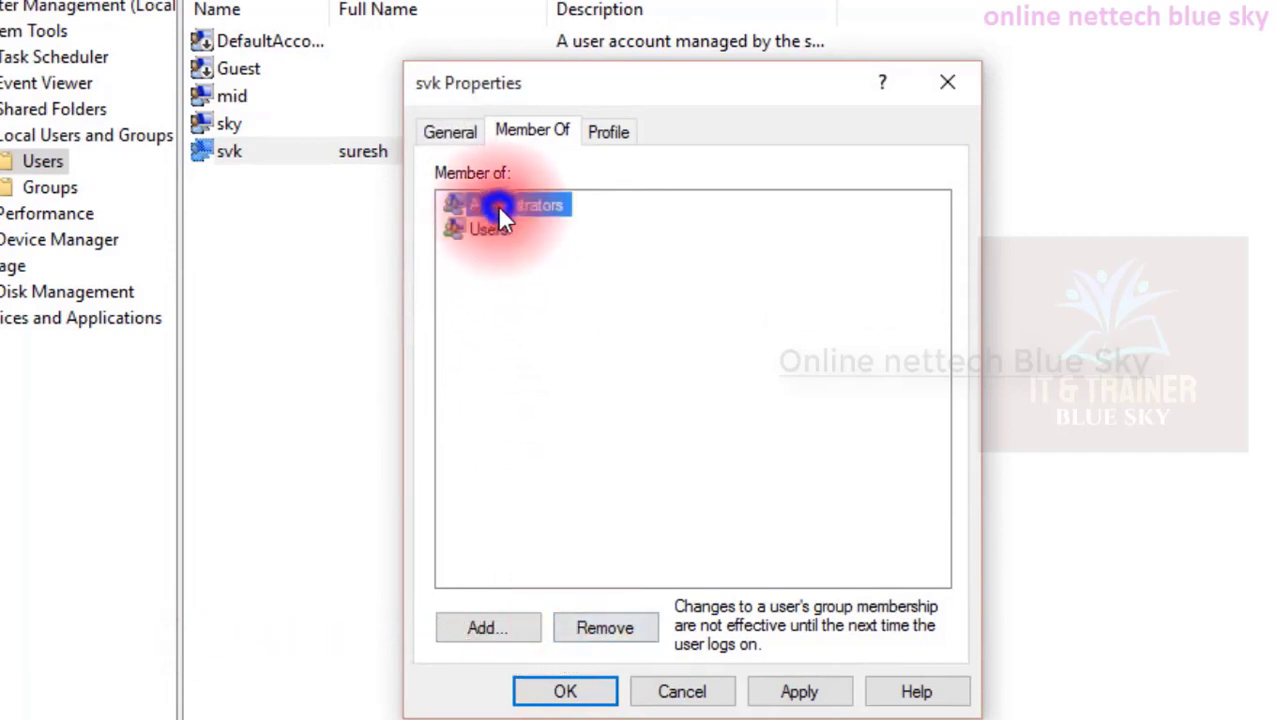
click(592, 627)
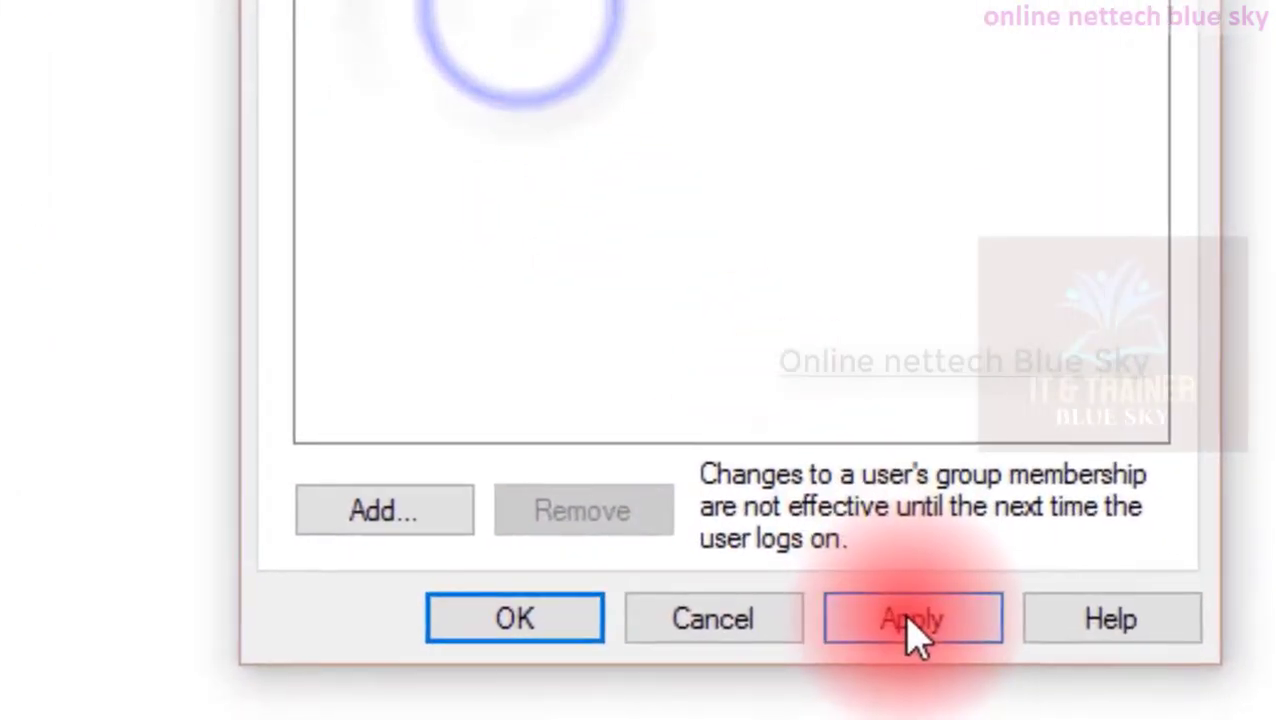
click(870, 646)
click(562, 662)
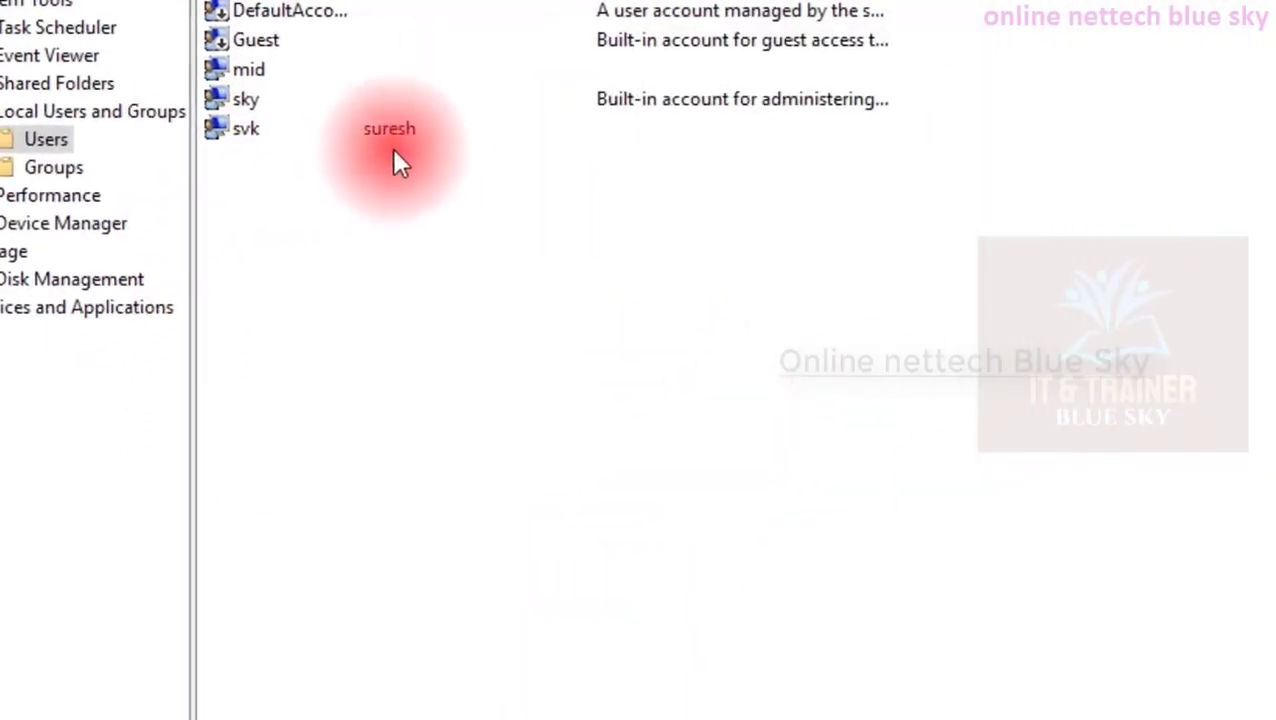
click(384, 128)
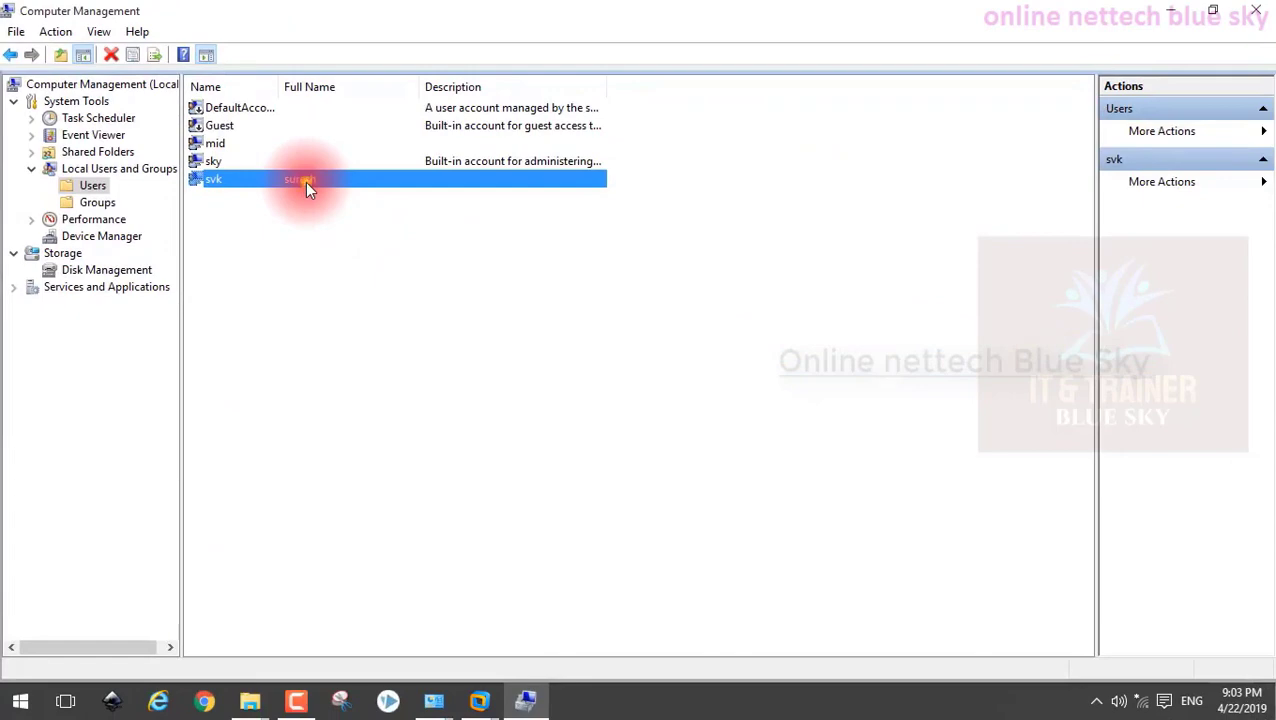
right_click(305, 181)
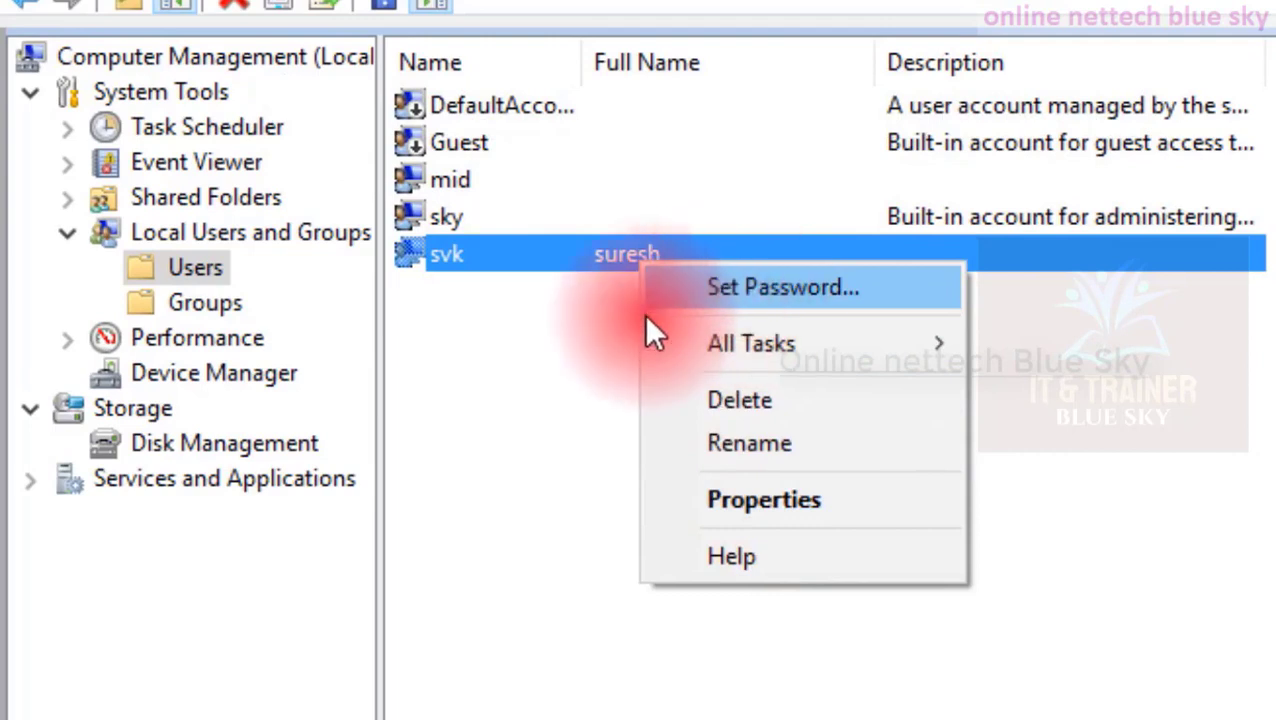
click(563, 327)
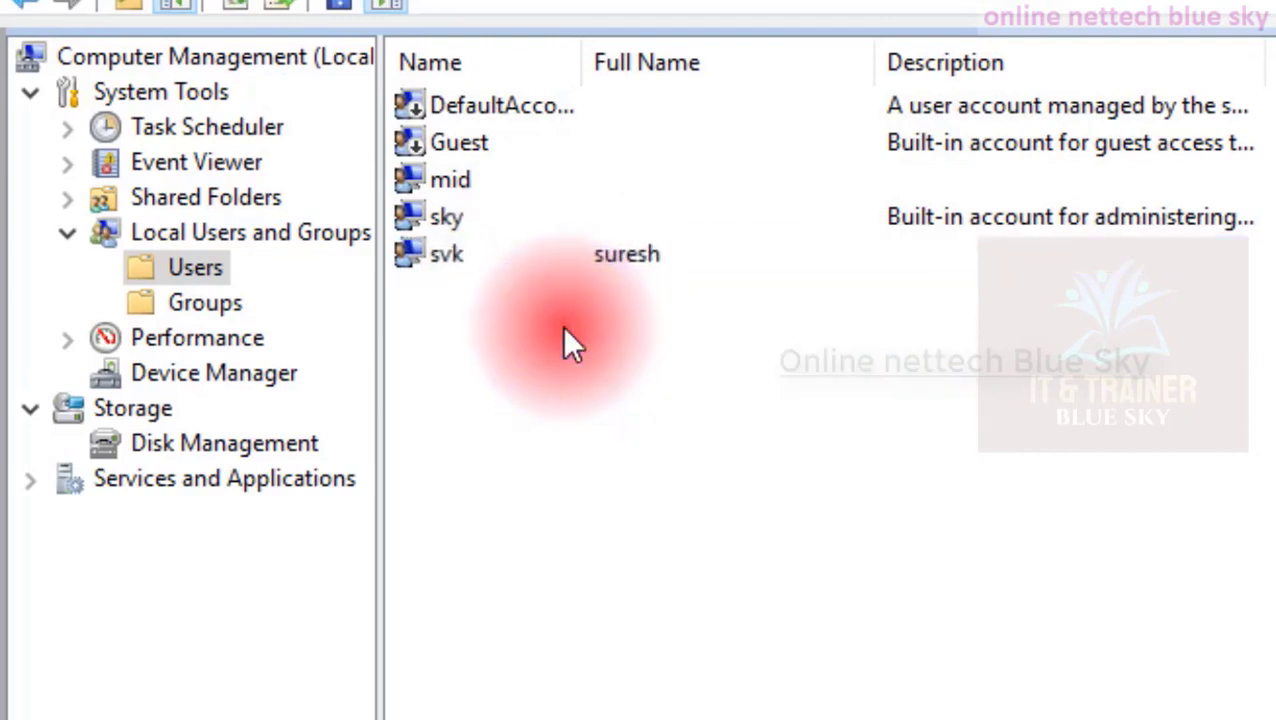
- Open the sky account's properties and examine its group membership, comparing it with the signed-in account in Start
click(529, 219)
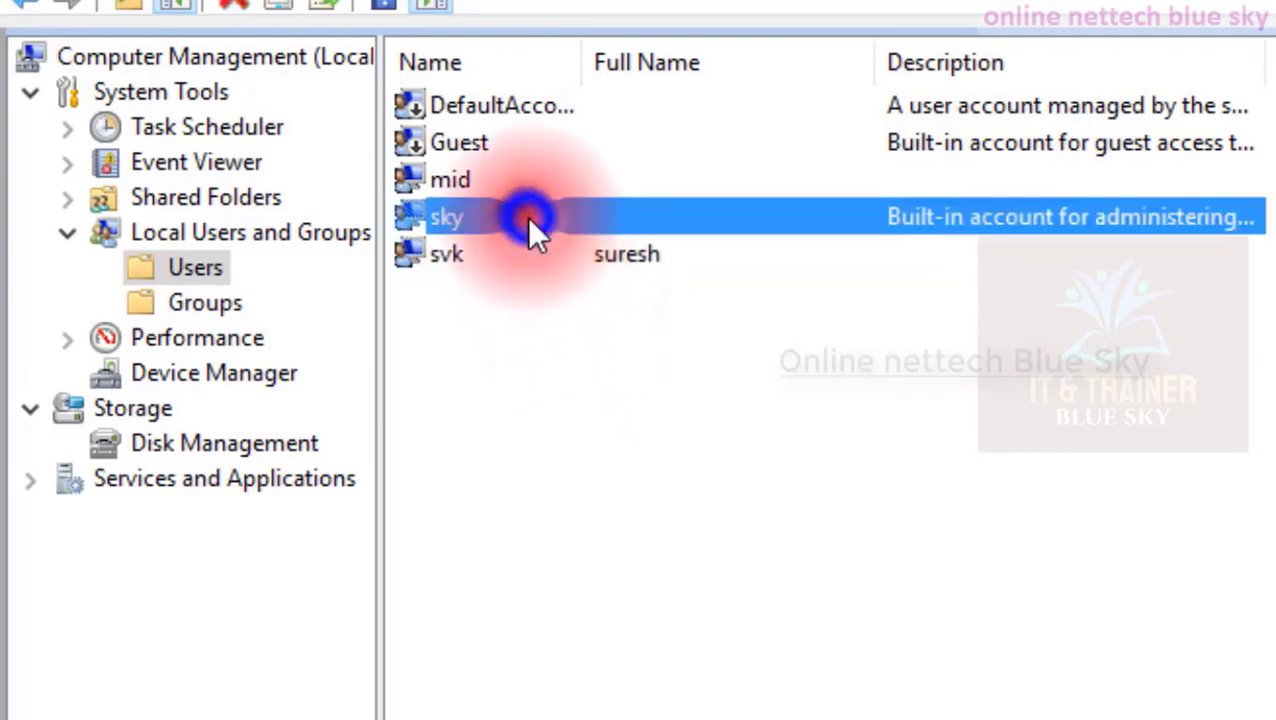
right_click(527, 218)
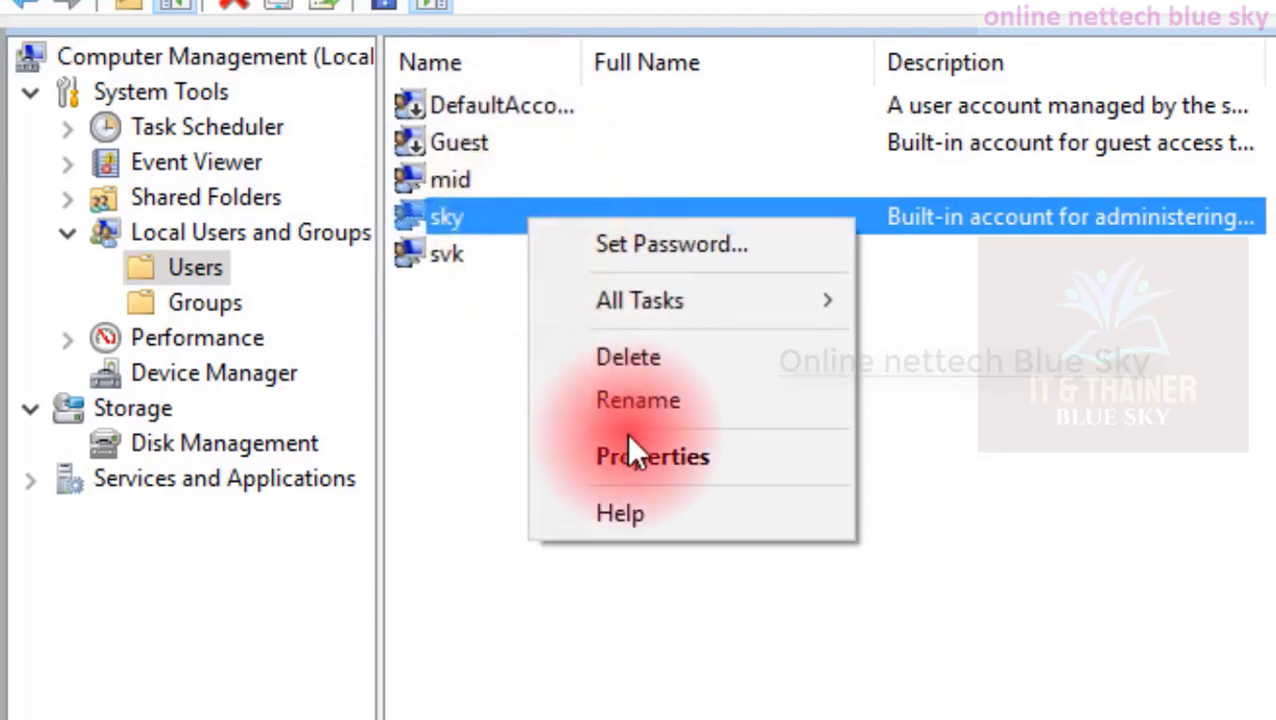
click(630, 455)
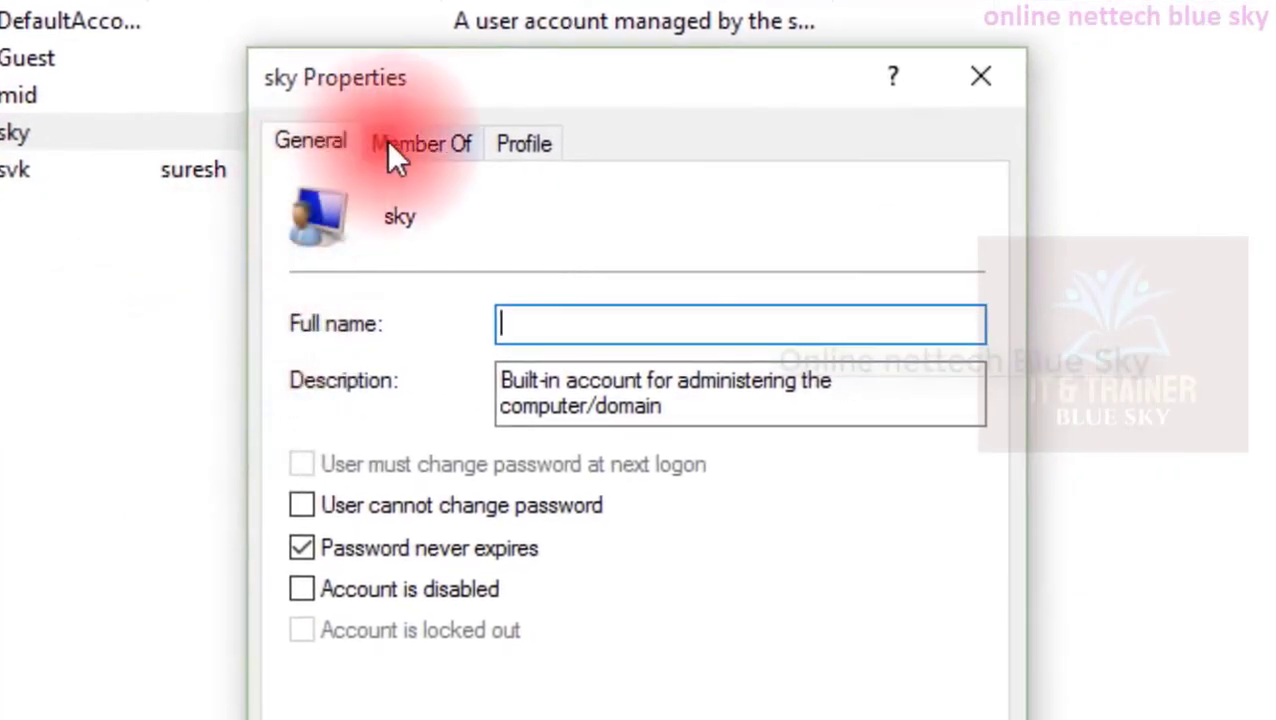
click(390, 144)
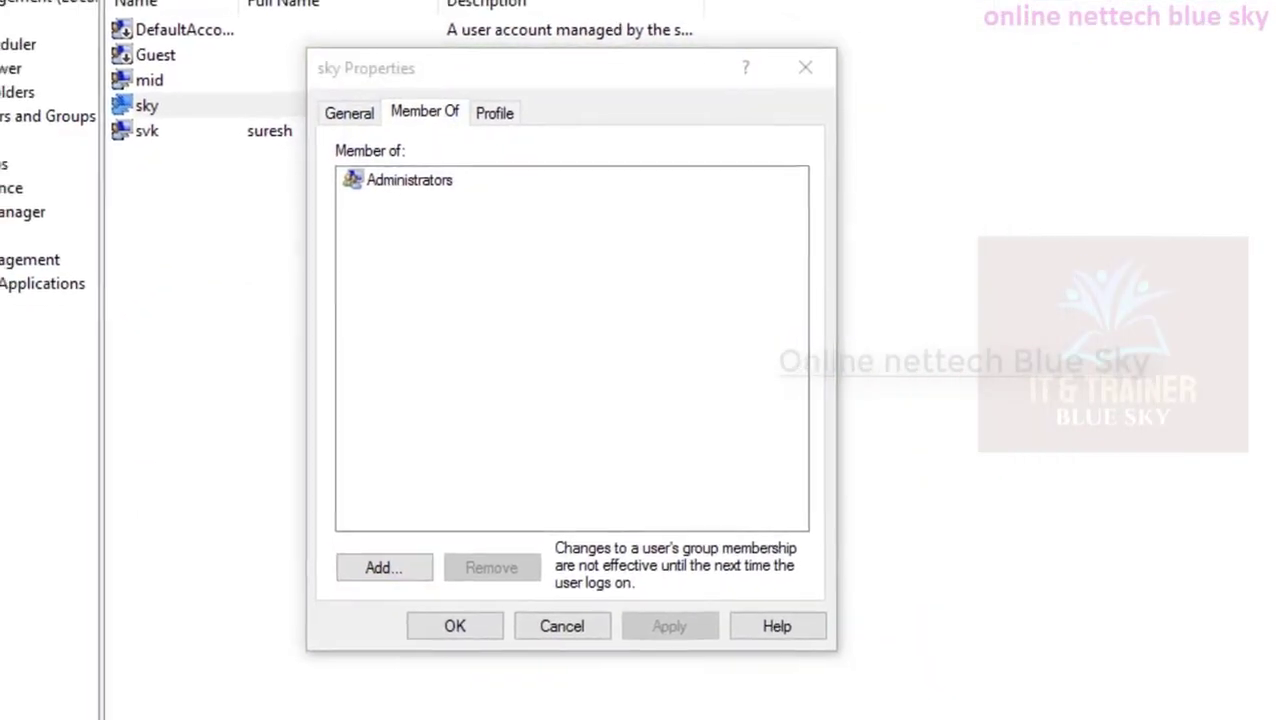
key(super)
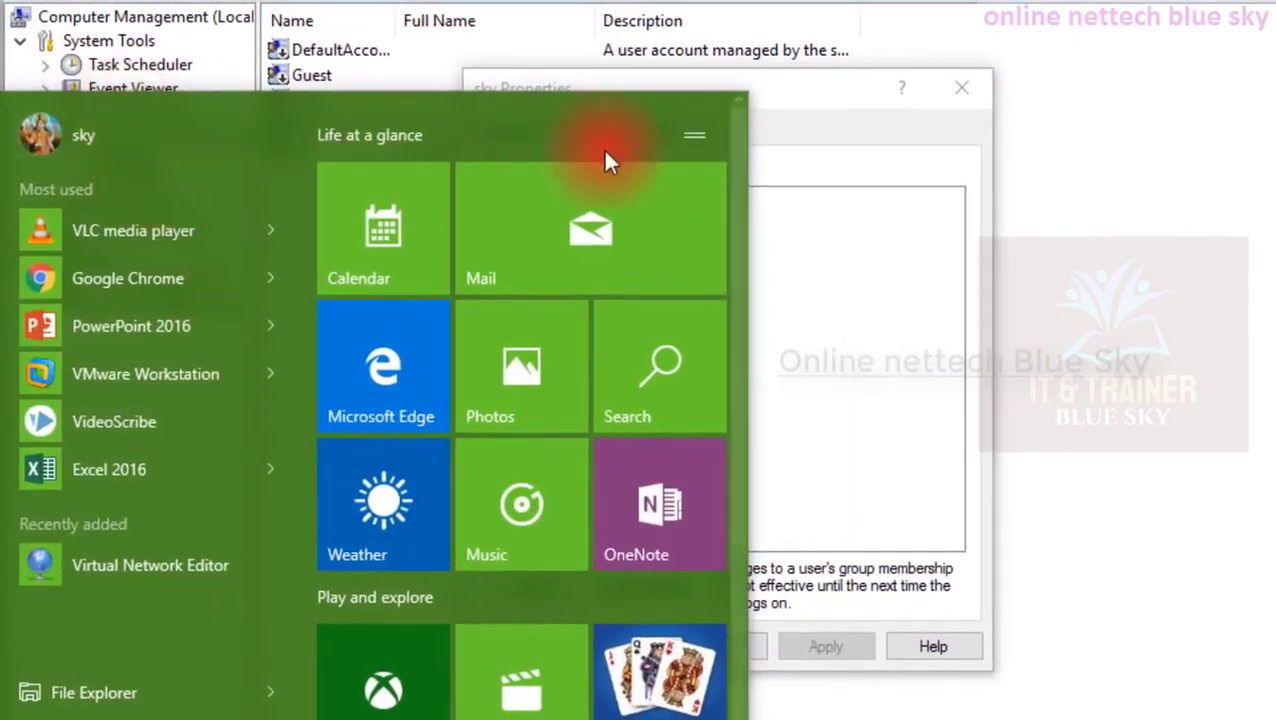
click(799, 308)
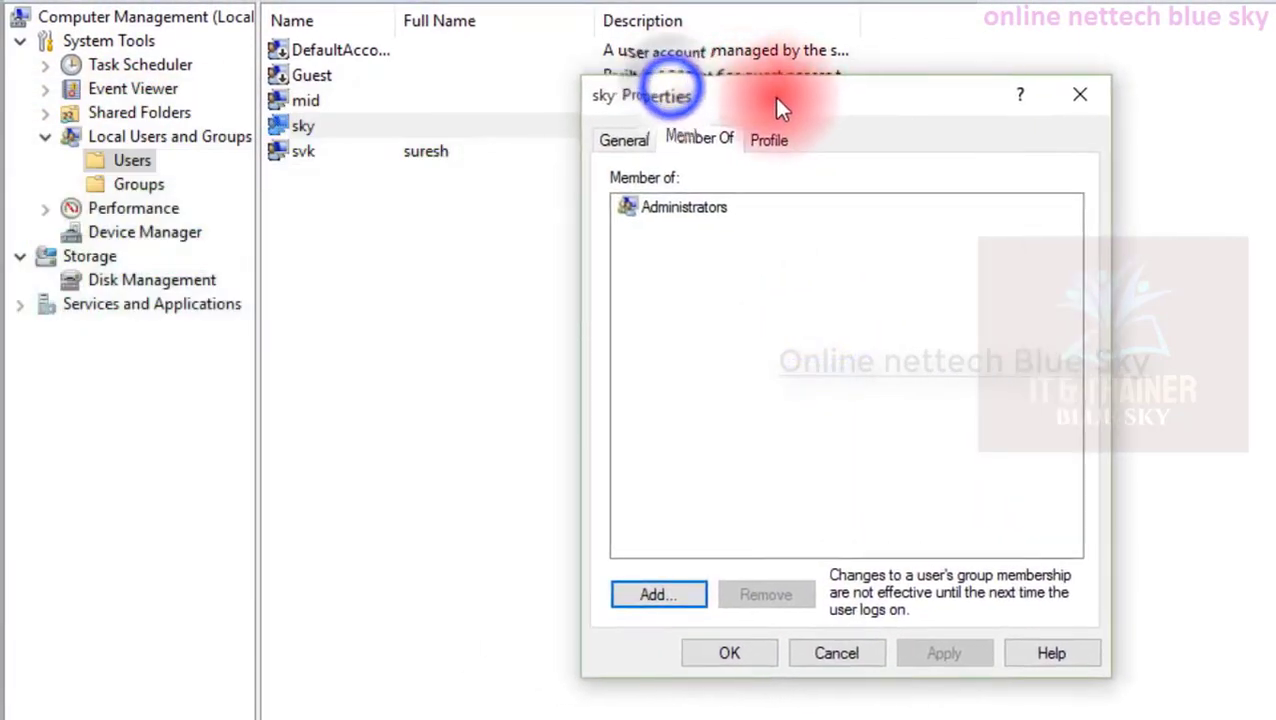
click(424, 155)
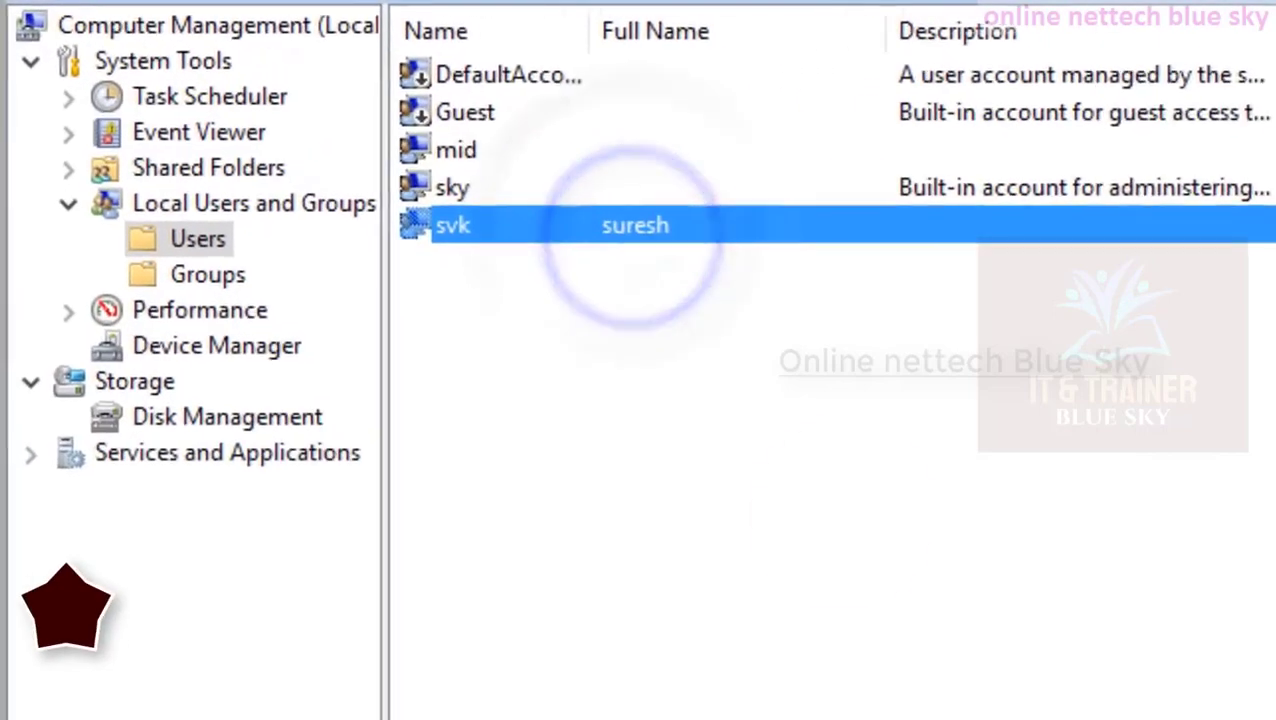
click(350, 140)
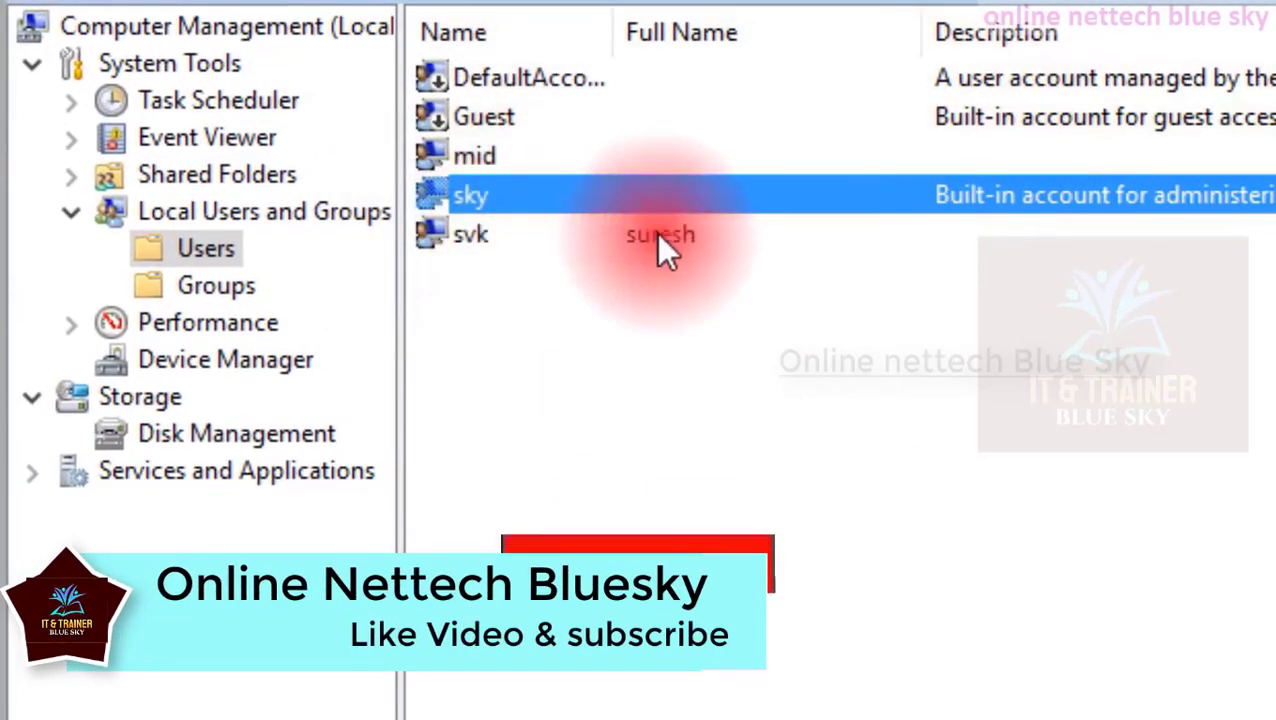
click(573, 711)
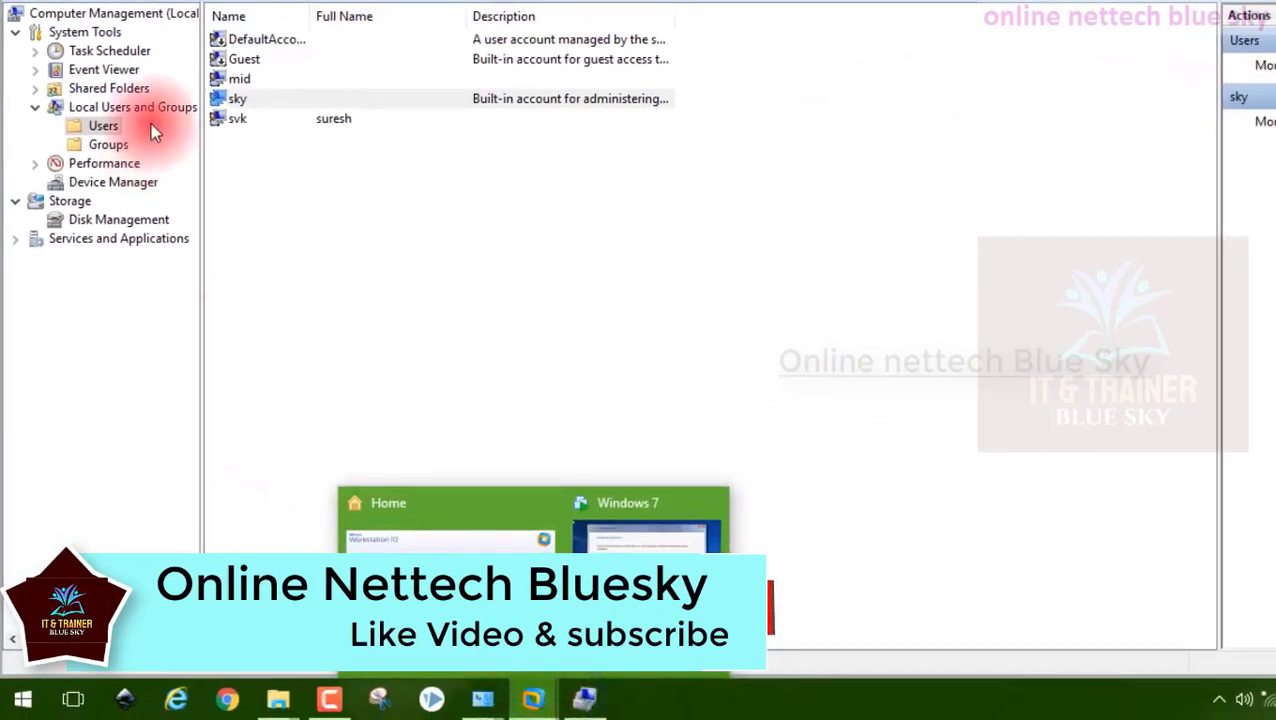
click(348, 247)
click(242, 100)
click(370, 322)
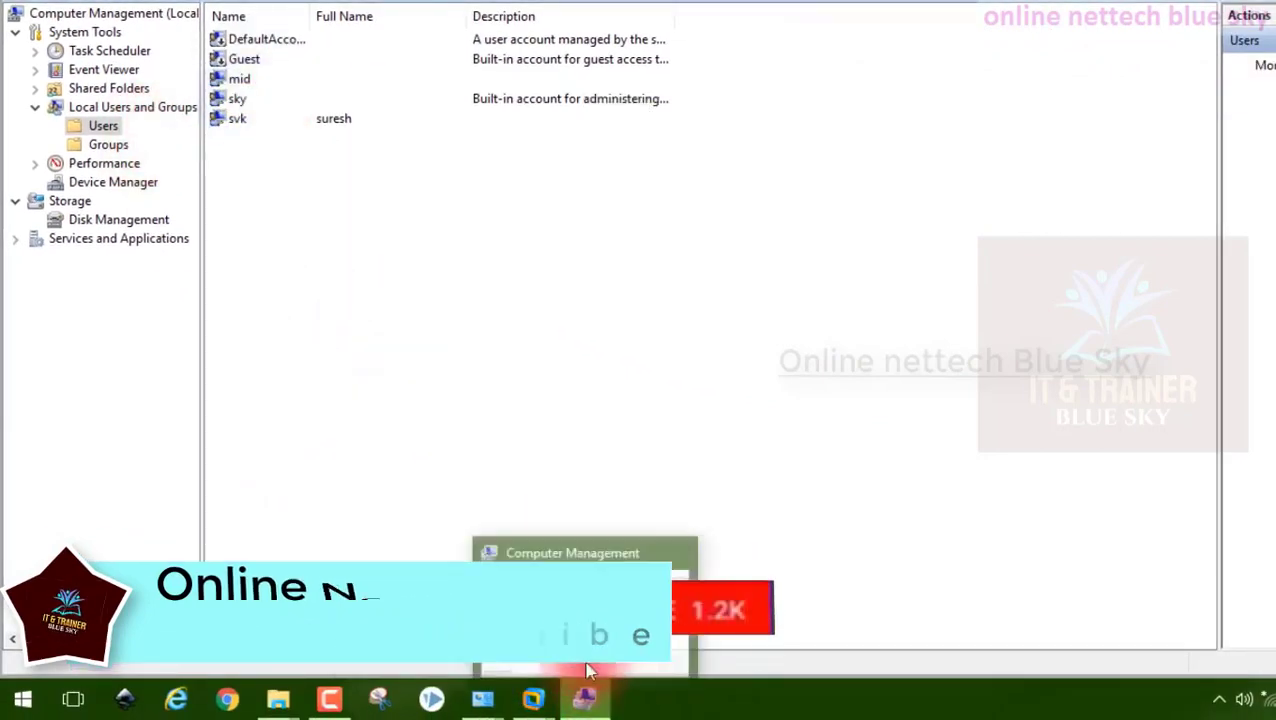
click(365, 160)
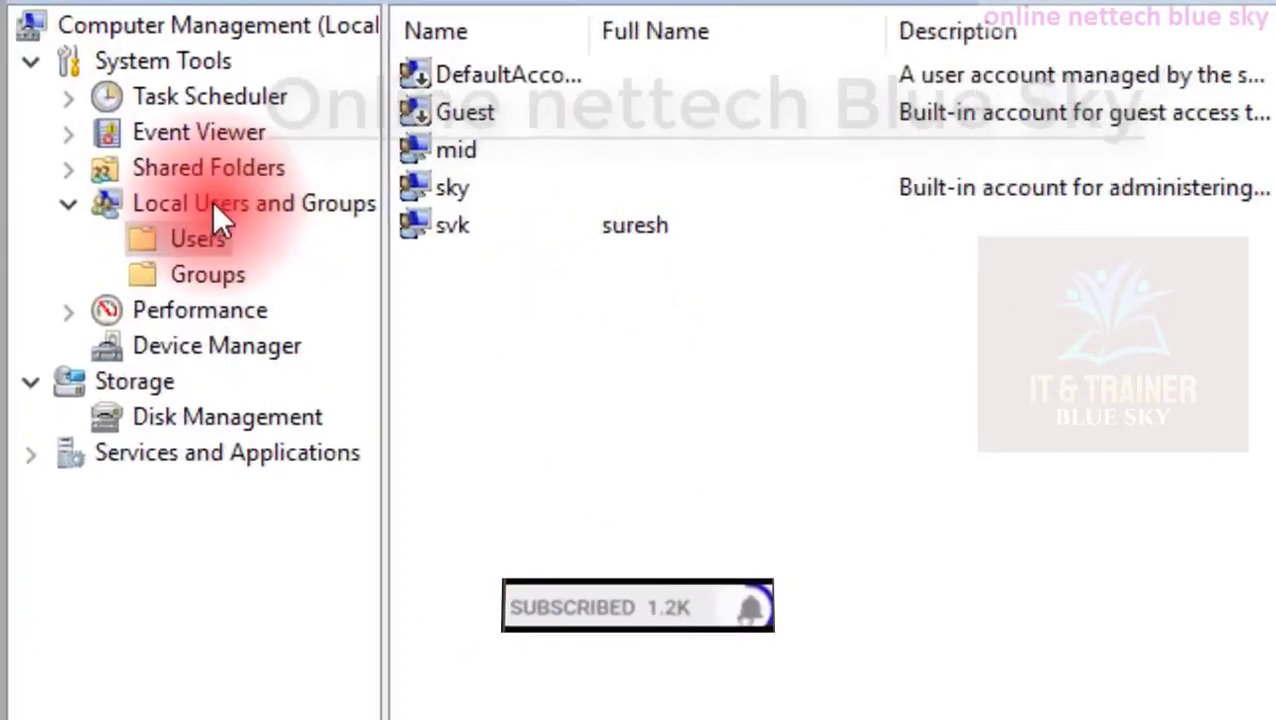
- Collapse Local Users and Groups in the console tree and open its Groups folder to examine the local groups
click(182, 250)
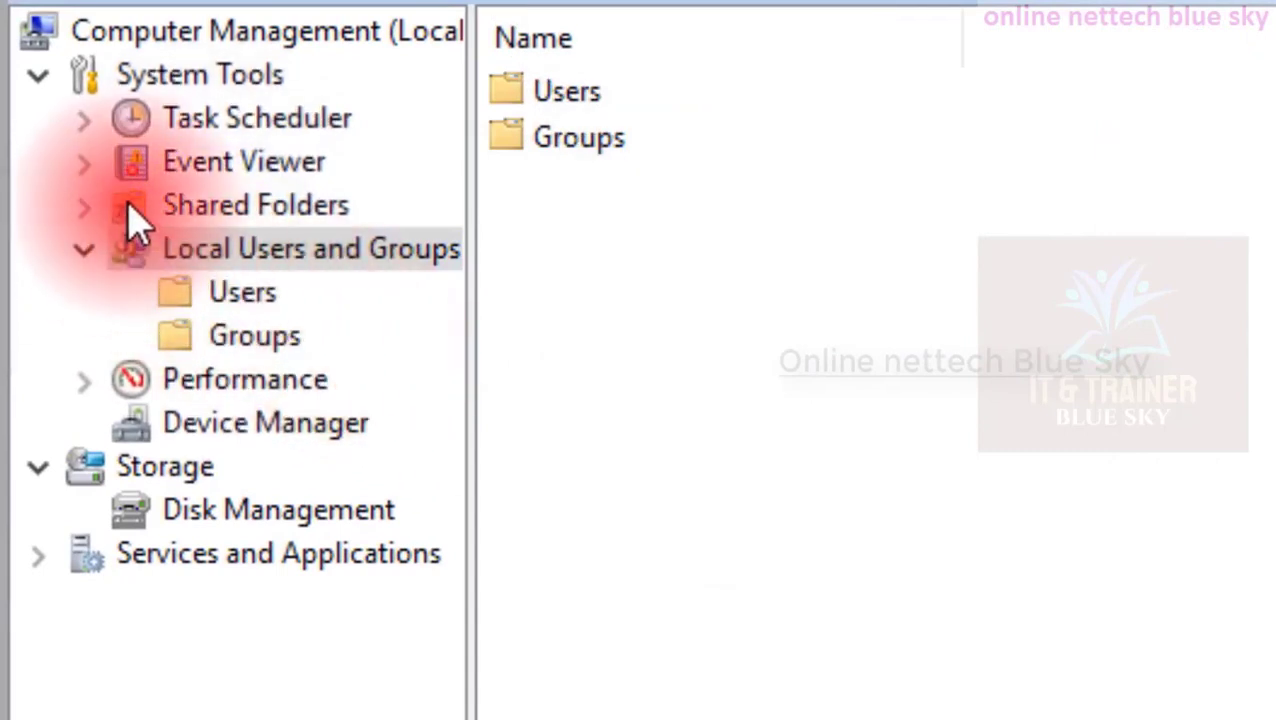
click(92, 244)
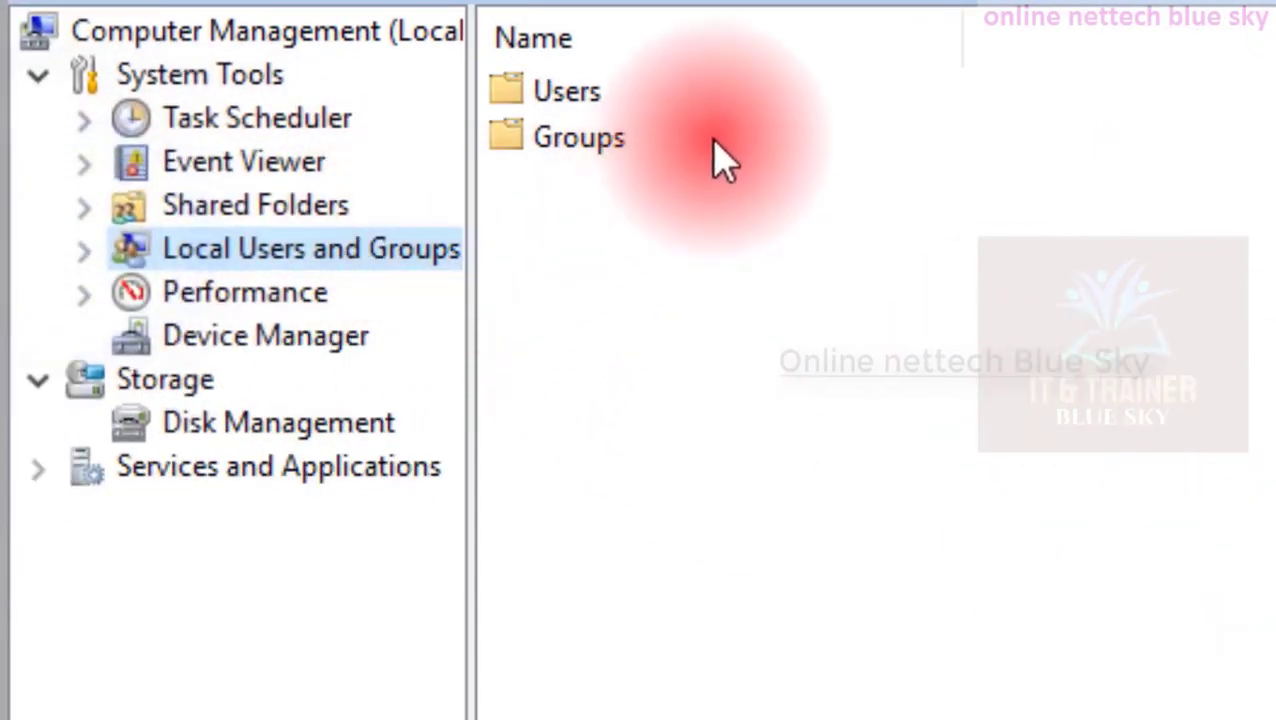
double_click(585, 140)
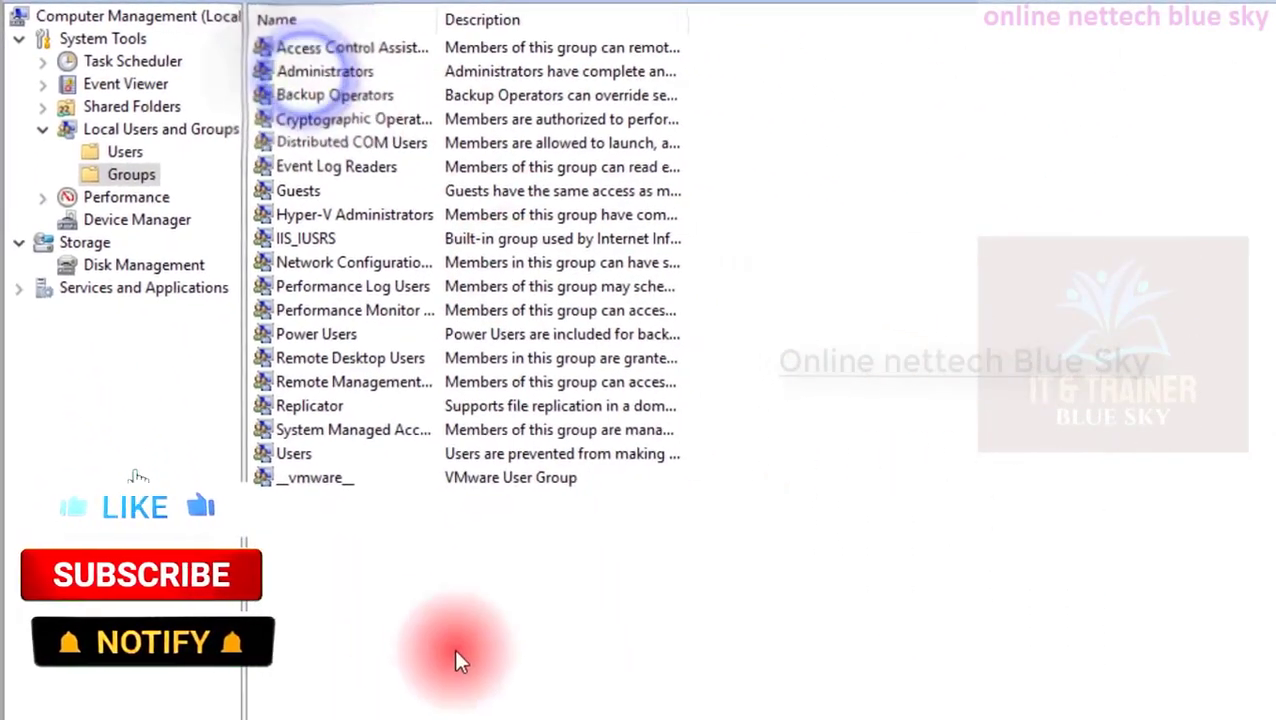
right_click(394, 604)
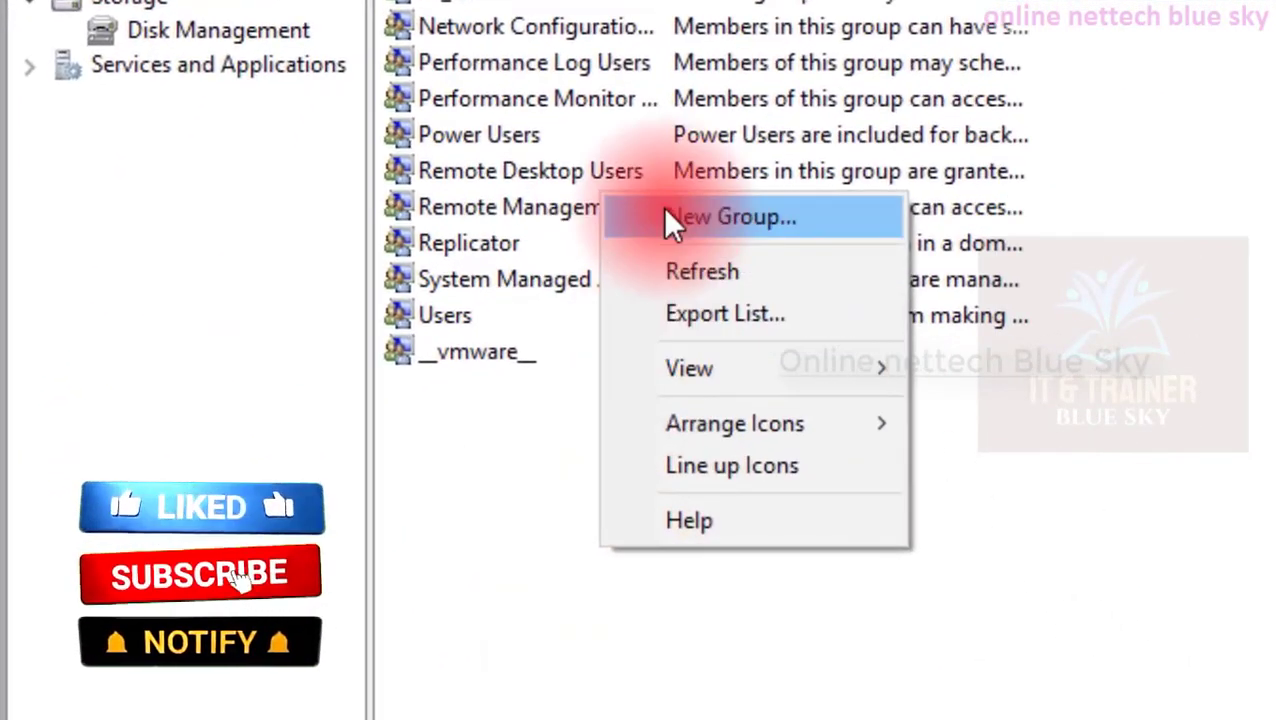
click(369, 563)
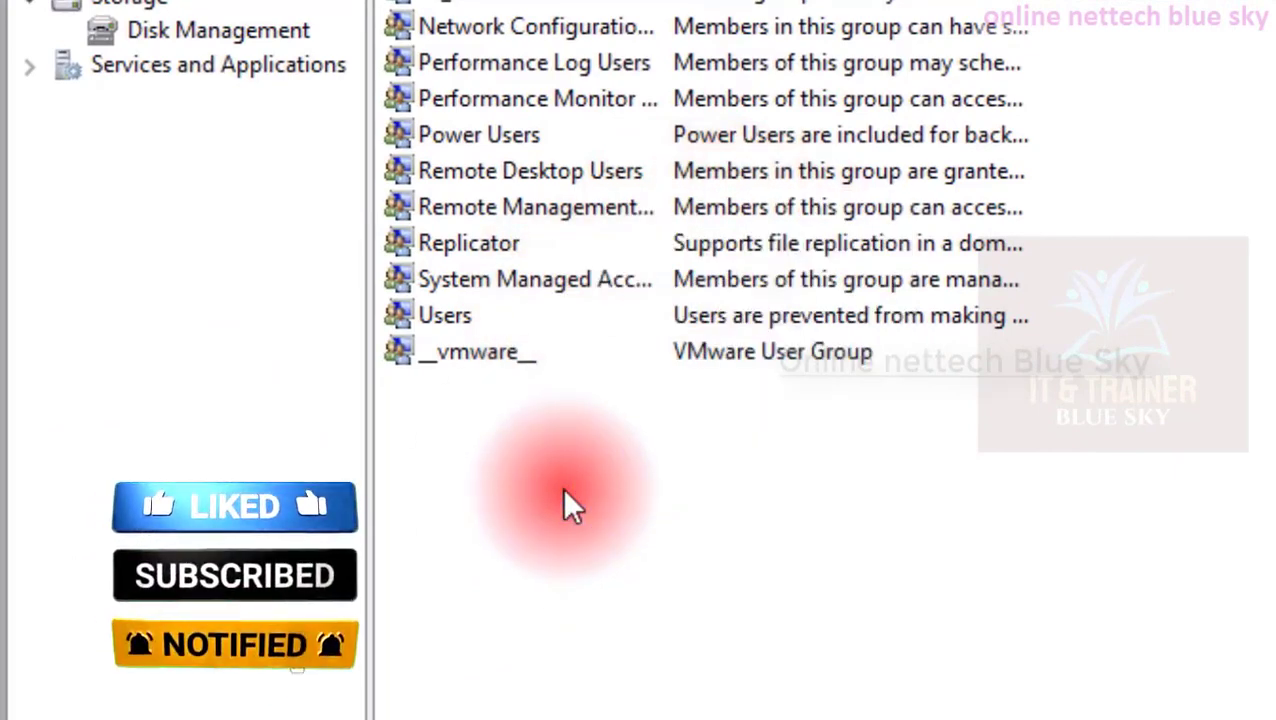
right_click(562, 490)
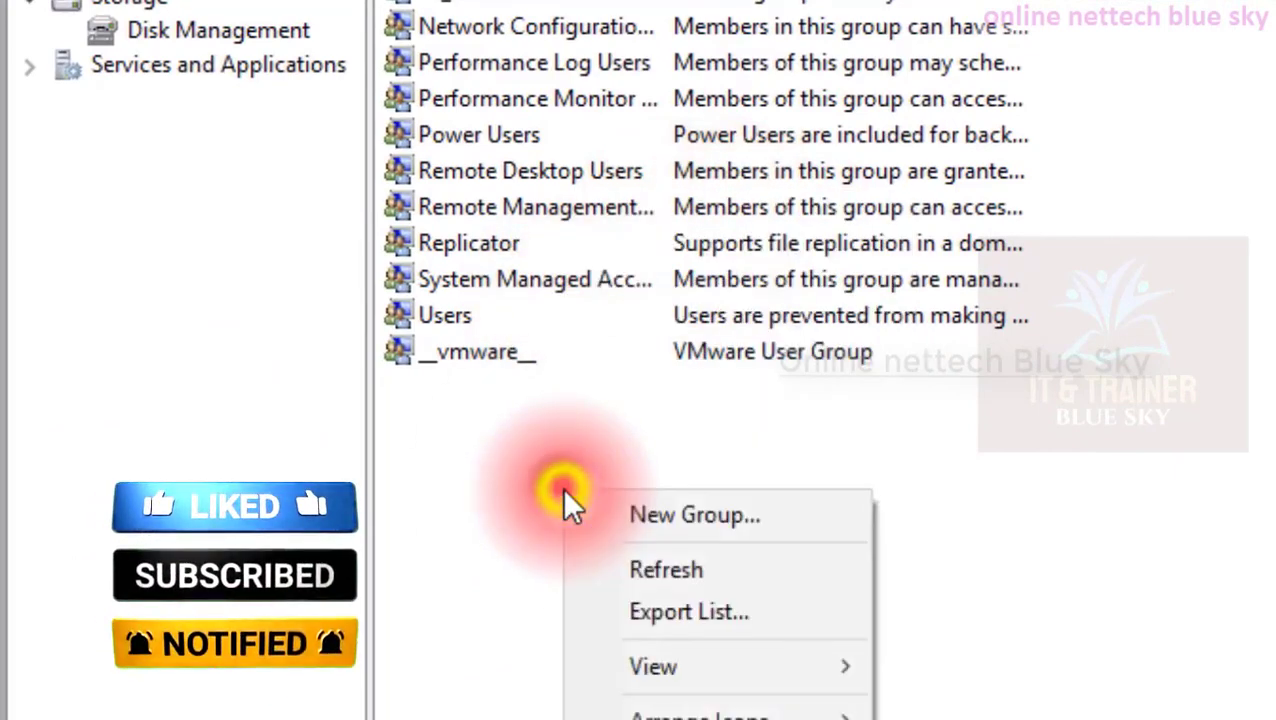
click(1044, 512)
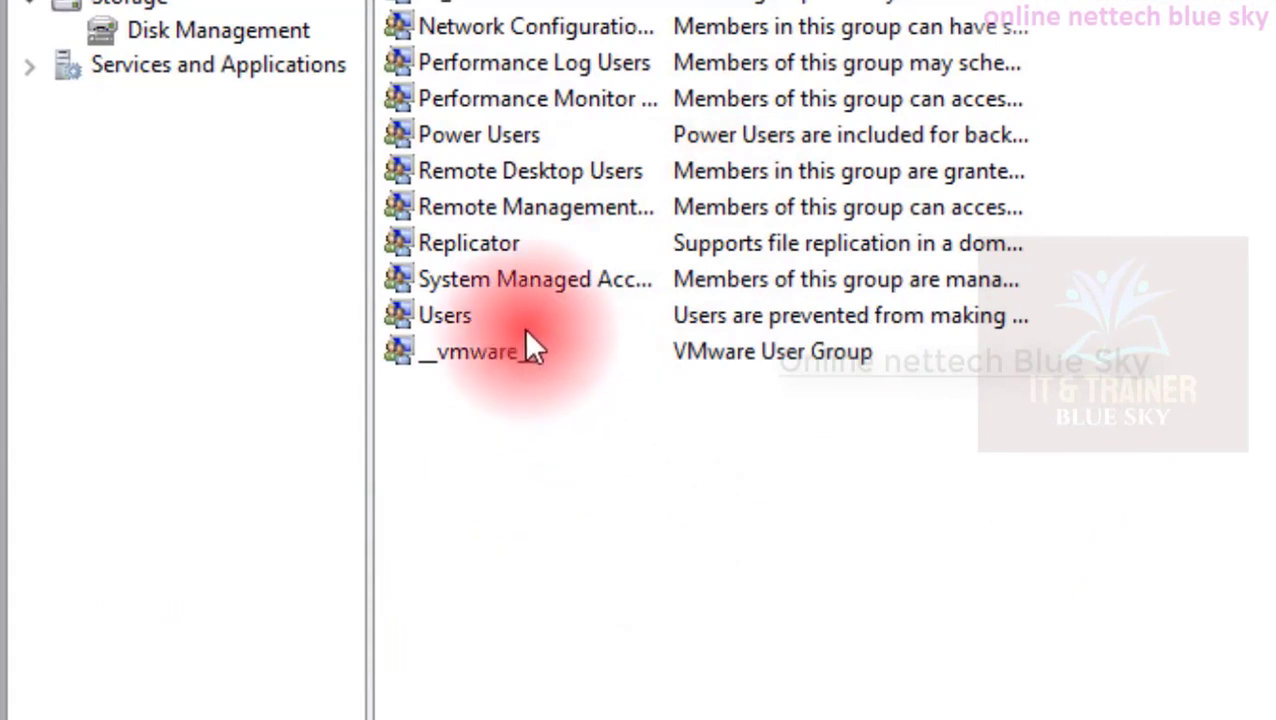